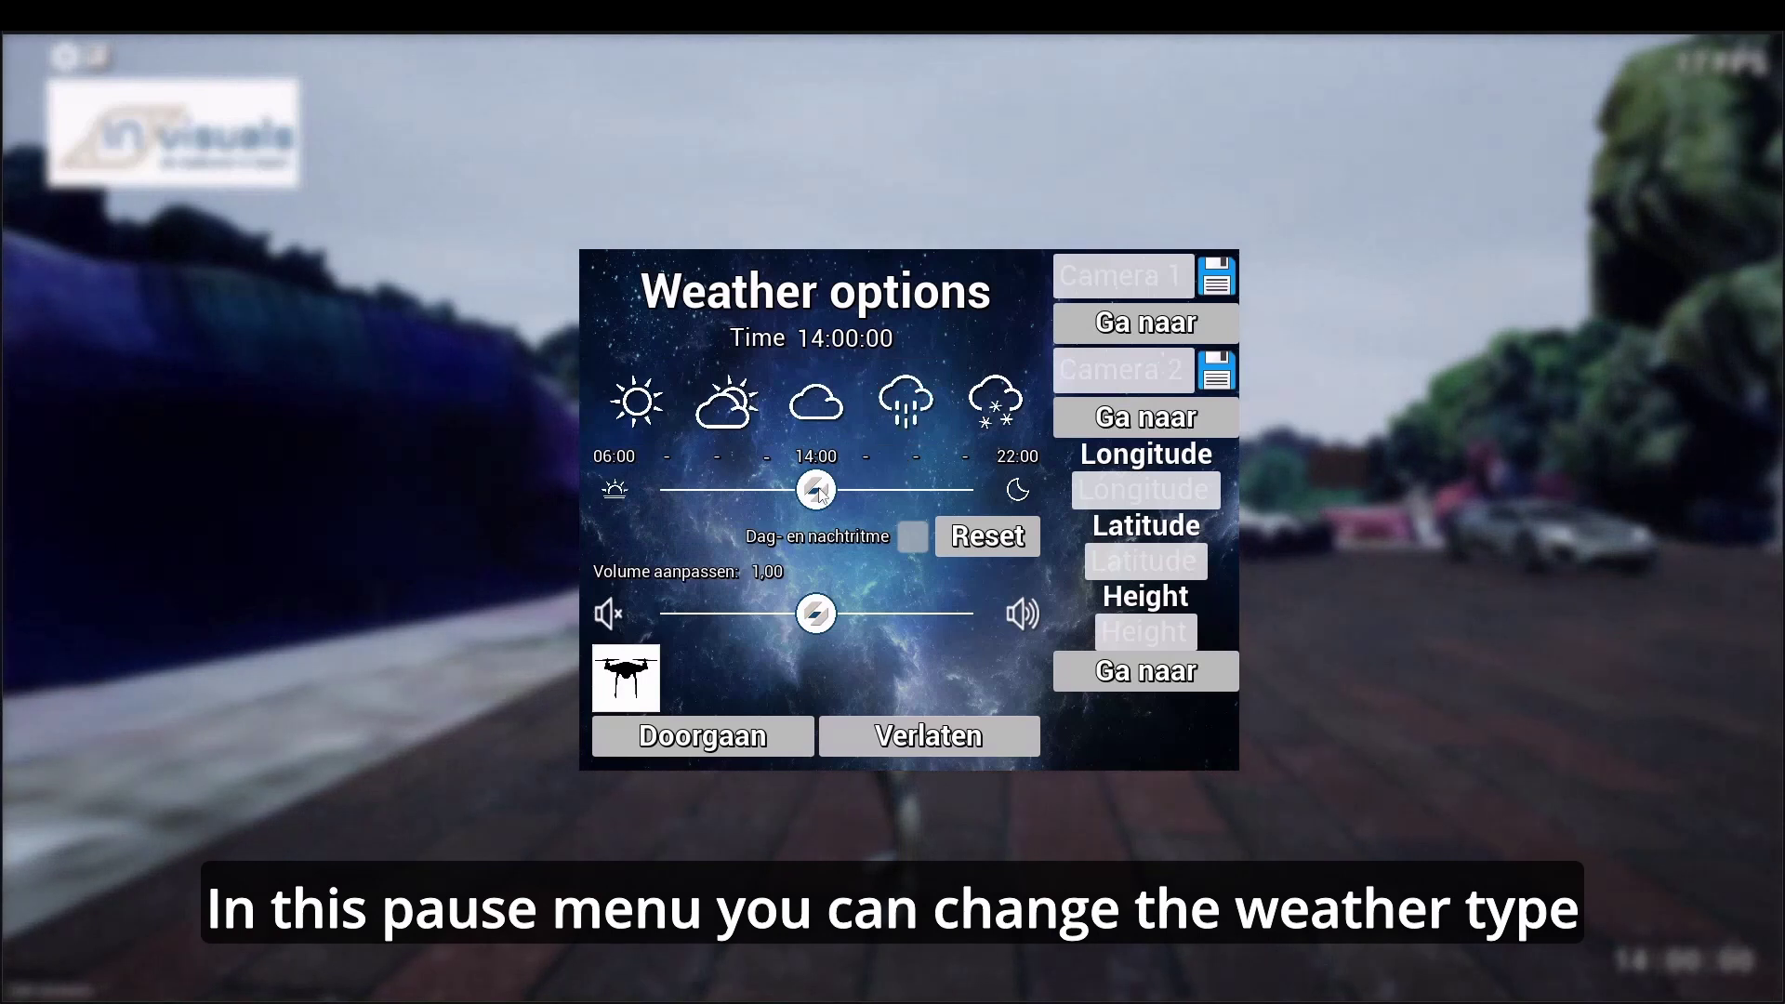
- Test the street lighting by running the simulation with the time of day set to 20:00 and again at 14:00
drag(820, 493, 939, 490)
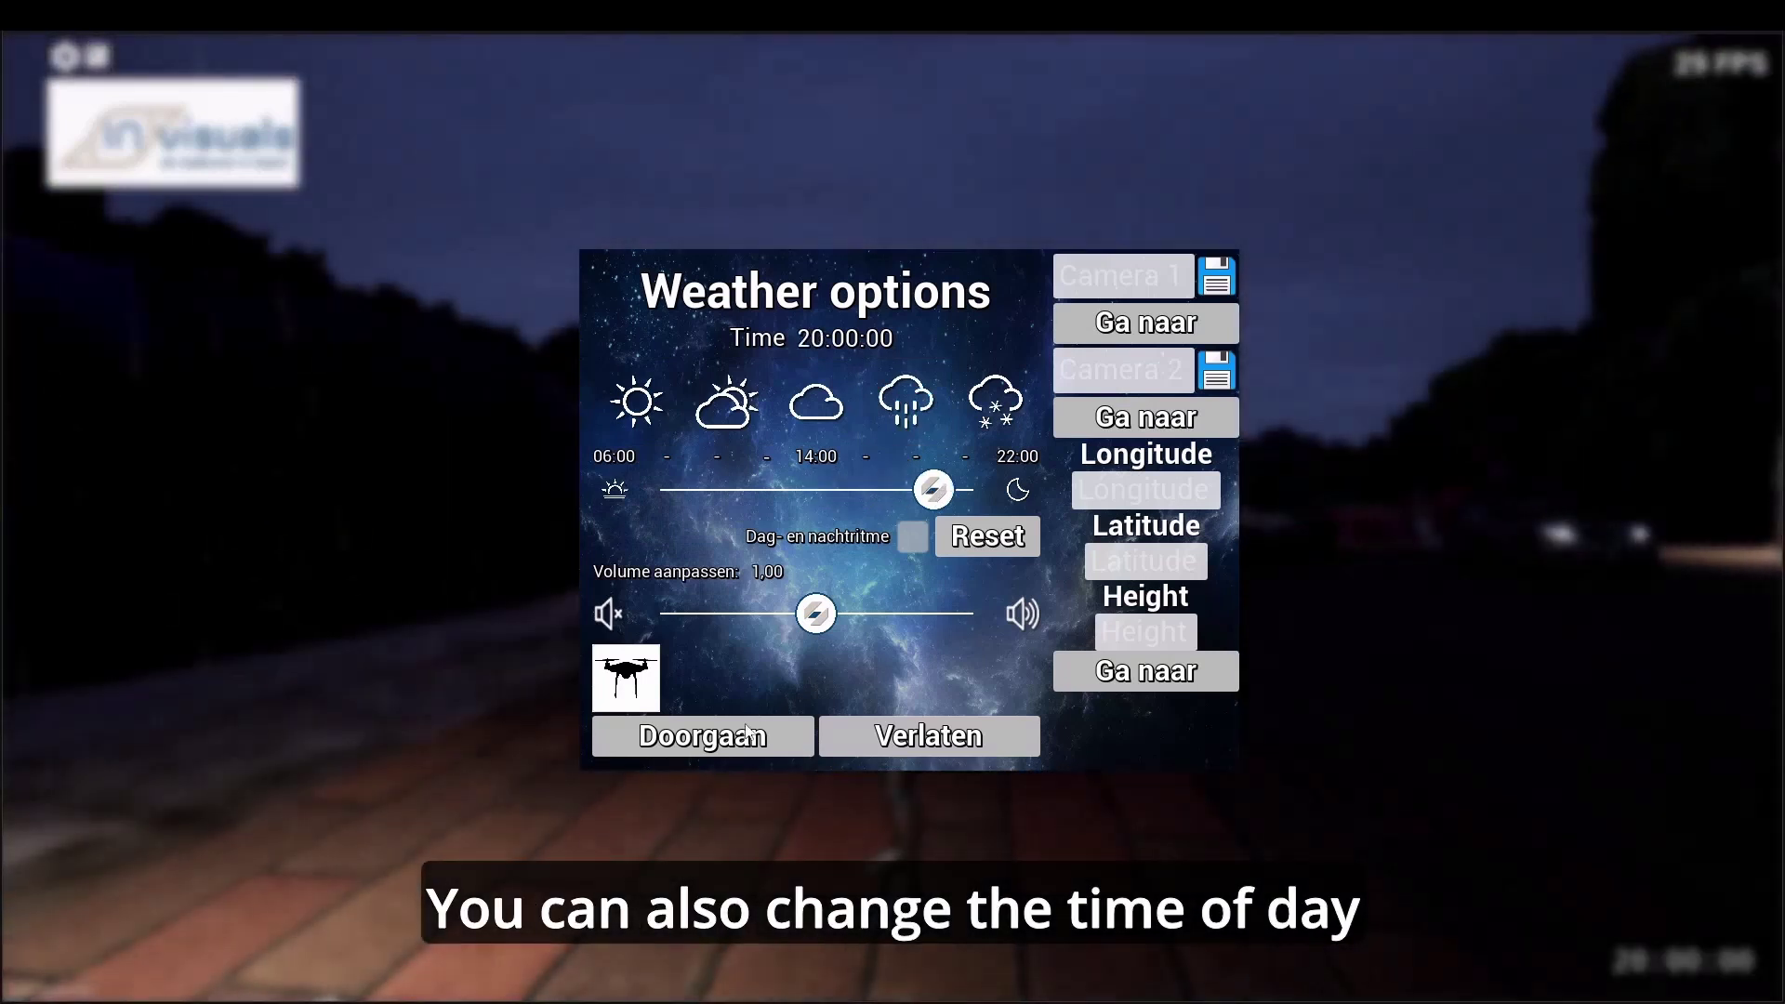
click(747, 739)
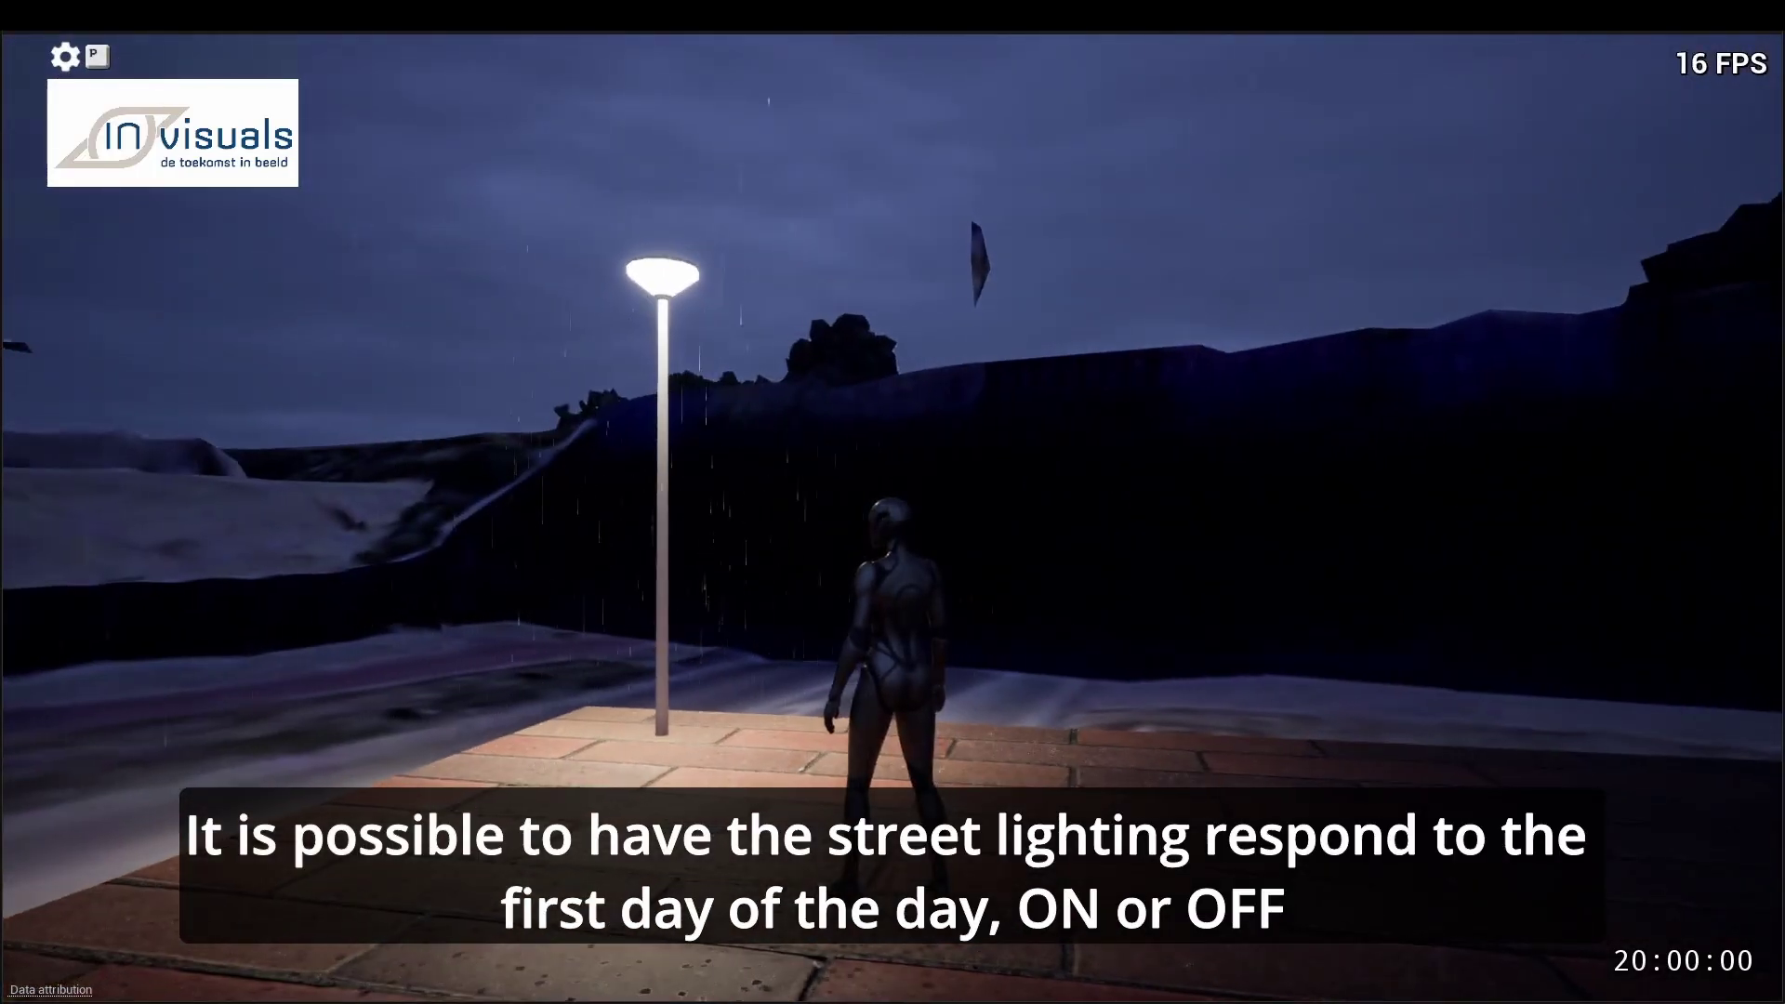
key(p)
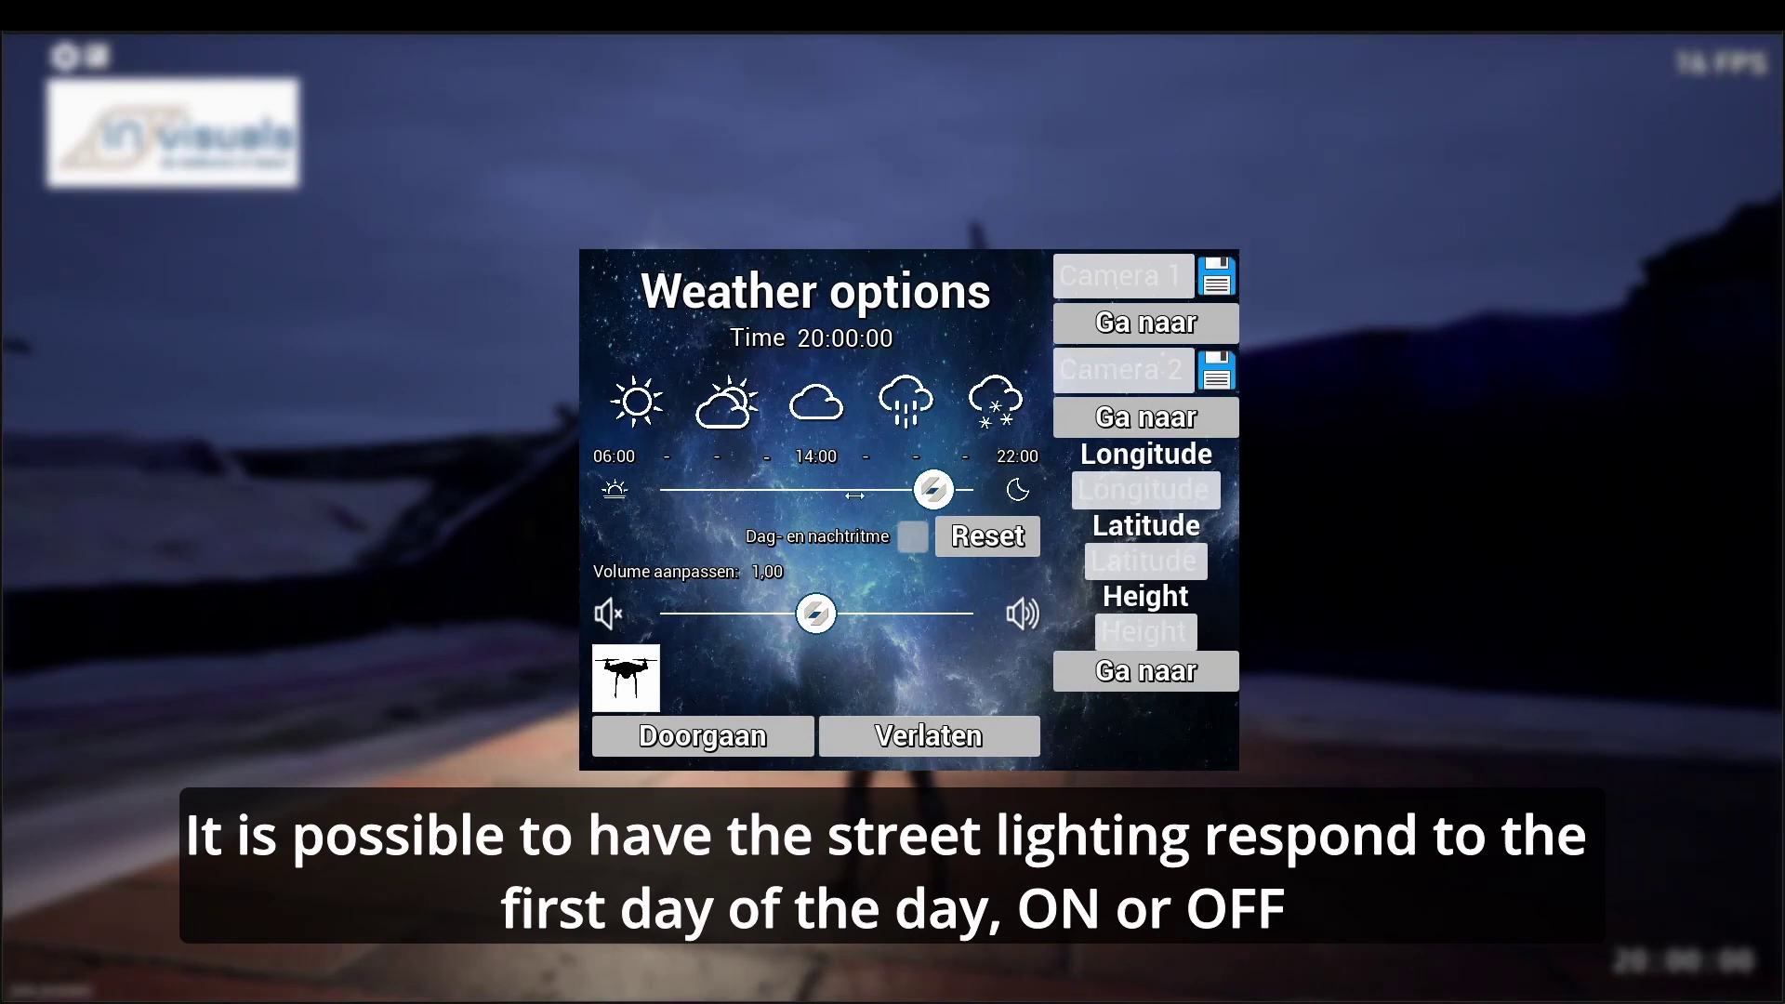
drag(854, 496, 816, 490)
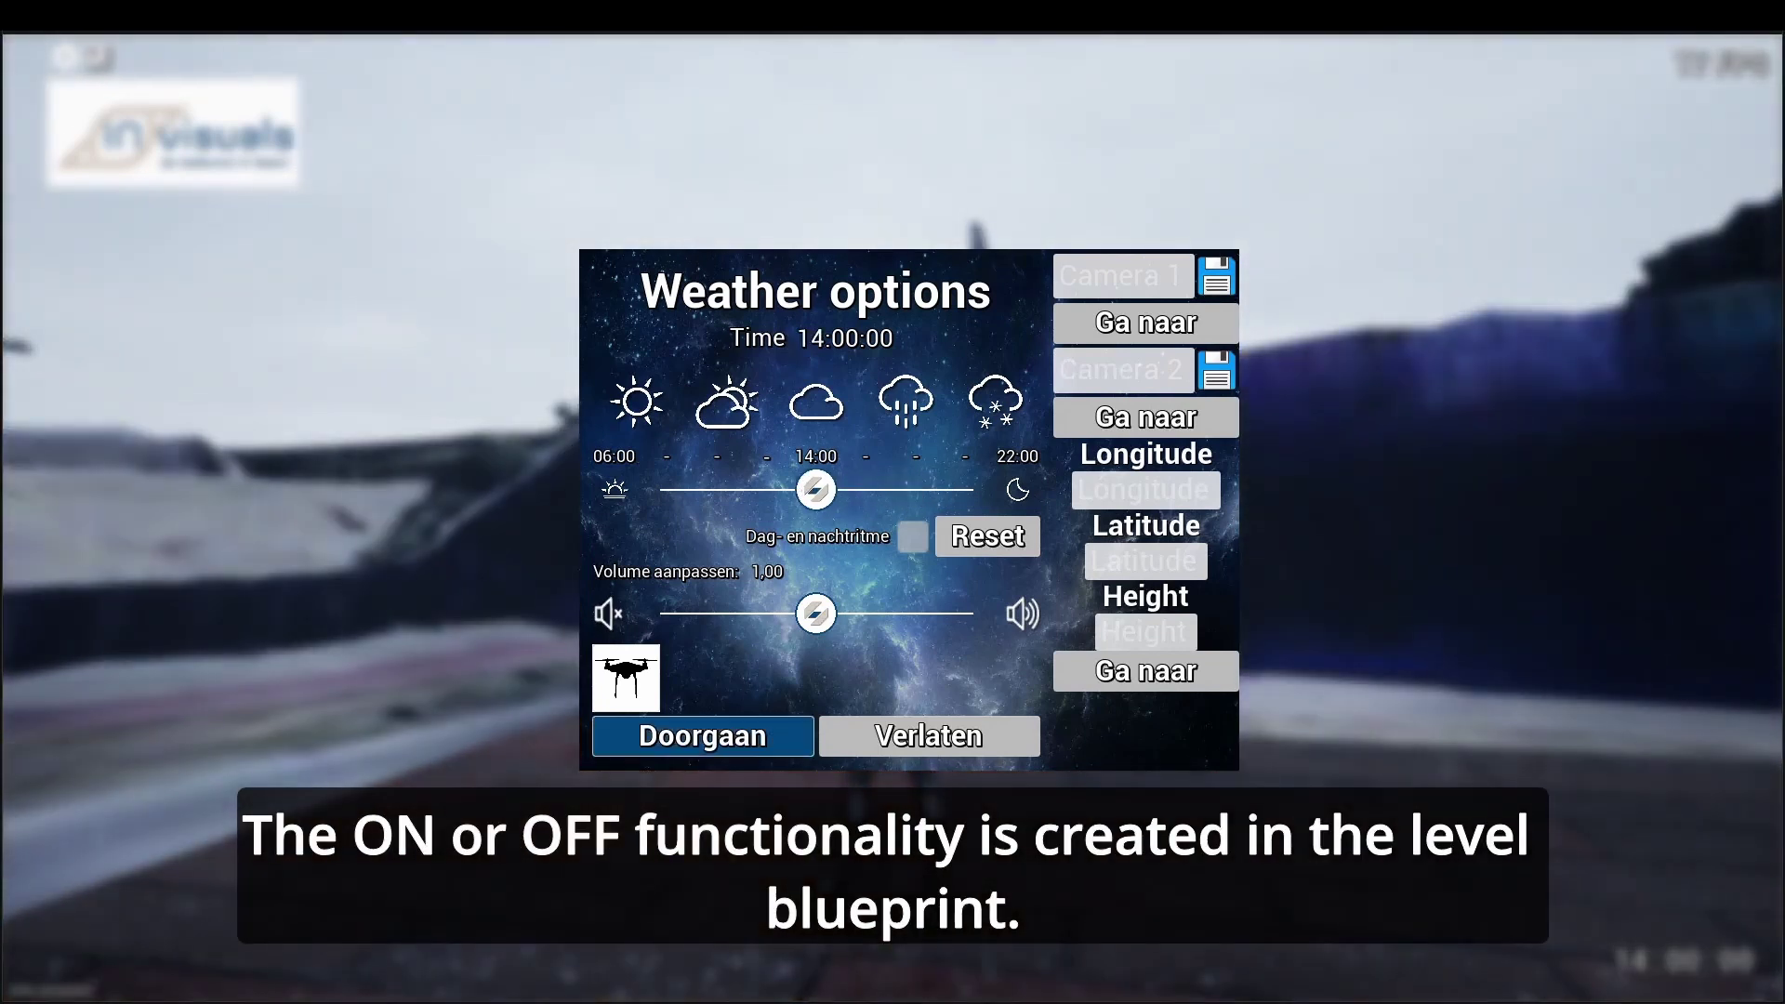
click(703, 735)
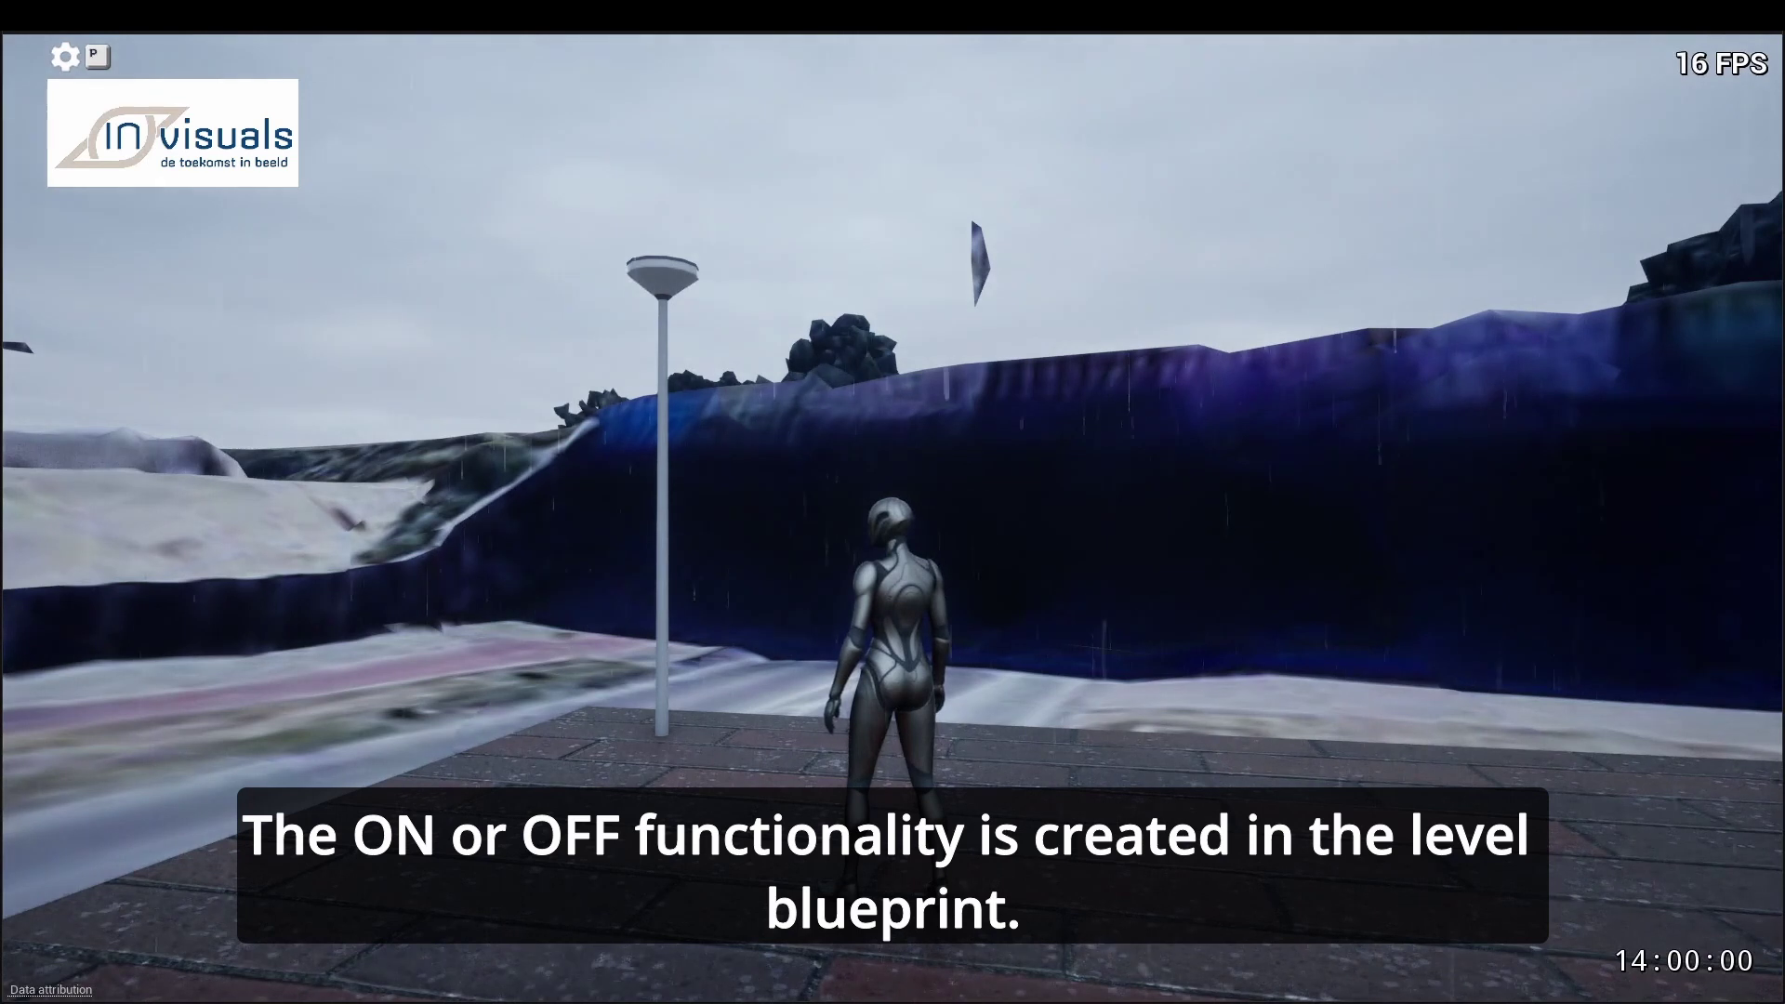
- Switch to the drone from the pause menu and resume the simulation to fly over the area
key(p)
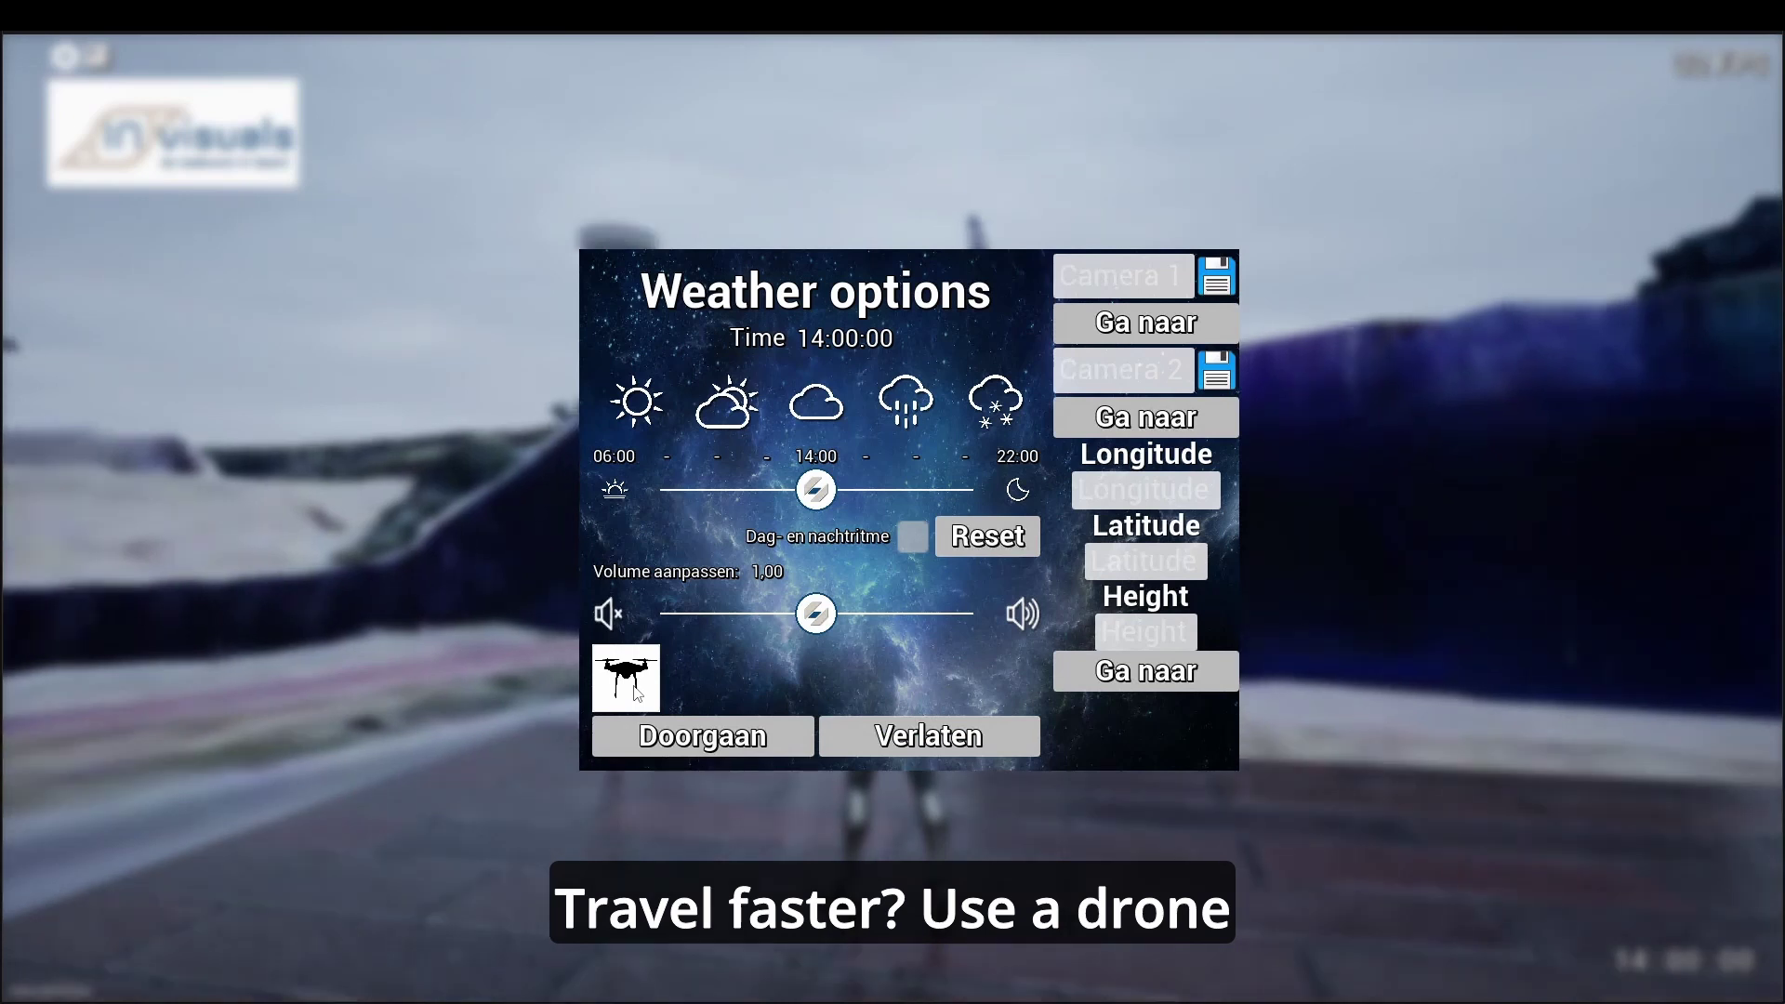
click(679, 735)
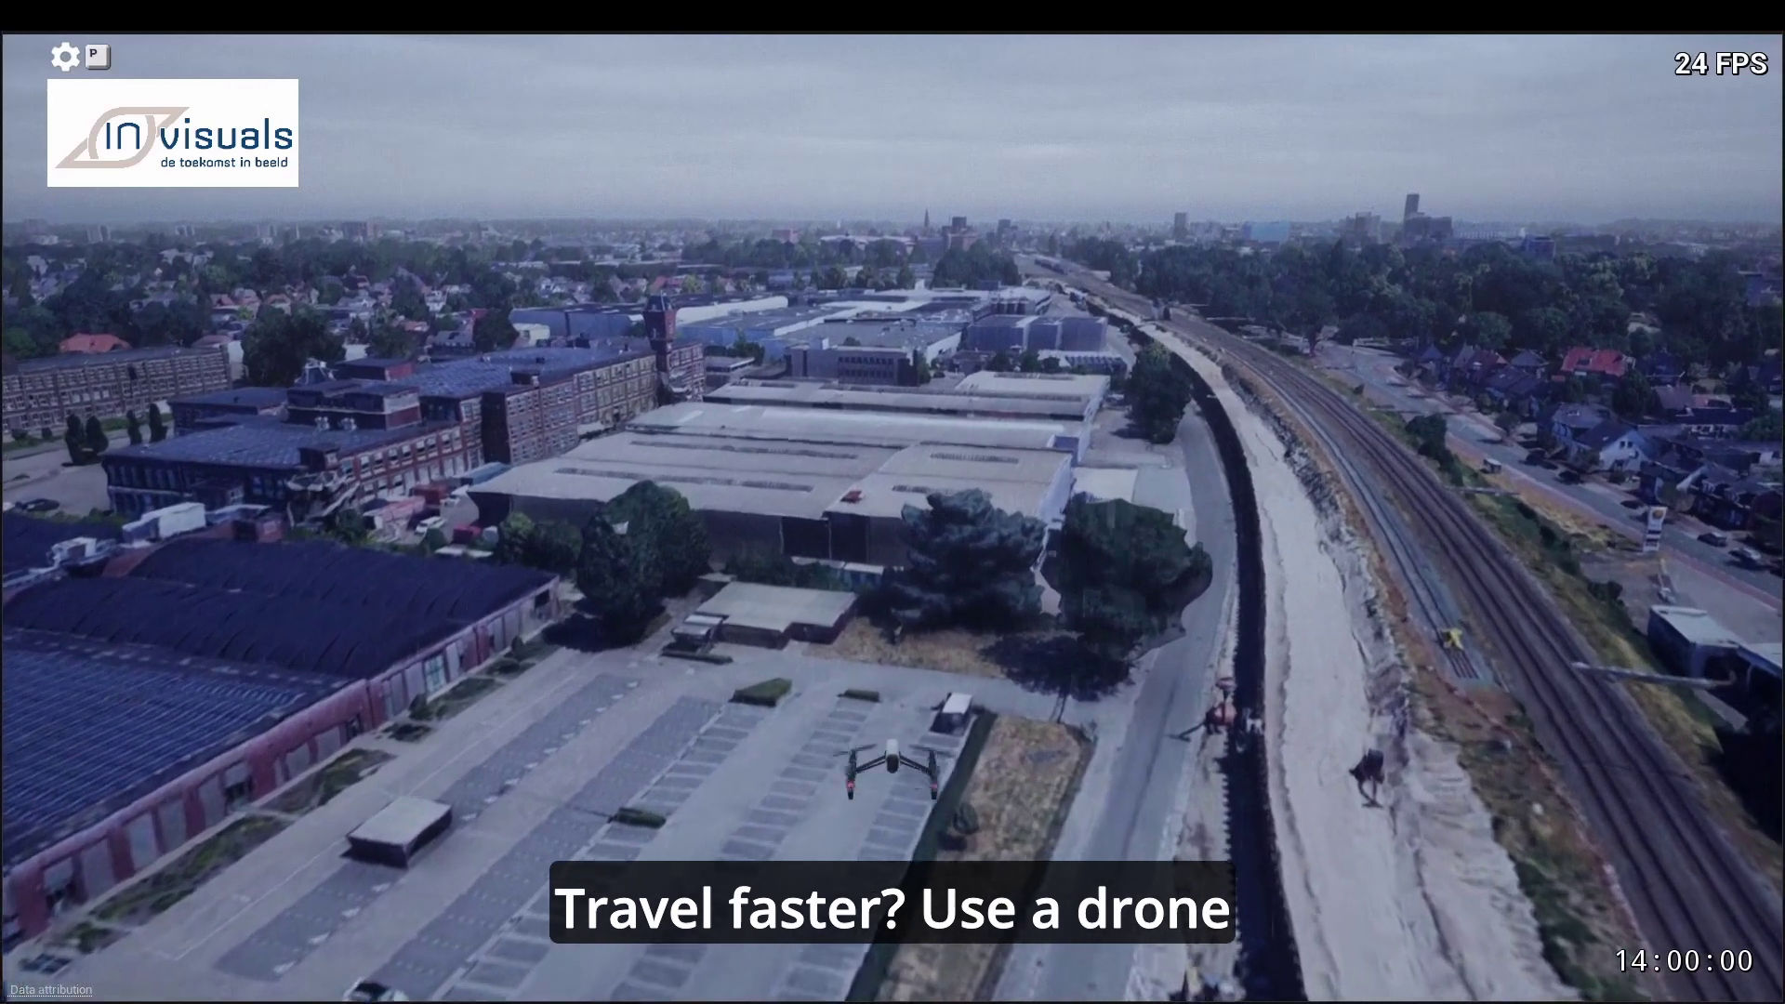
- Set the weather to sunny from the pause menu while flying the drone, and resume the simulation
key(p)
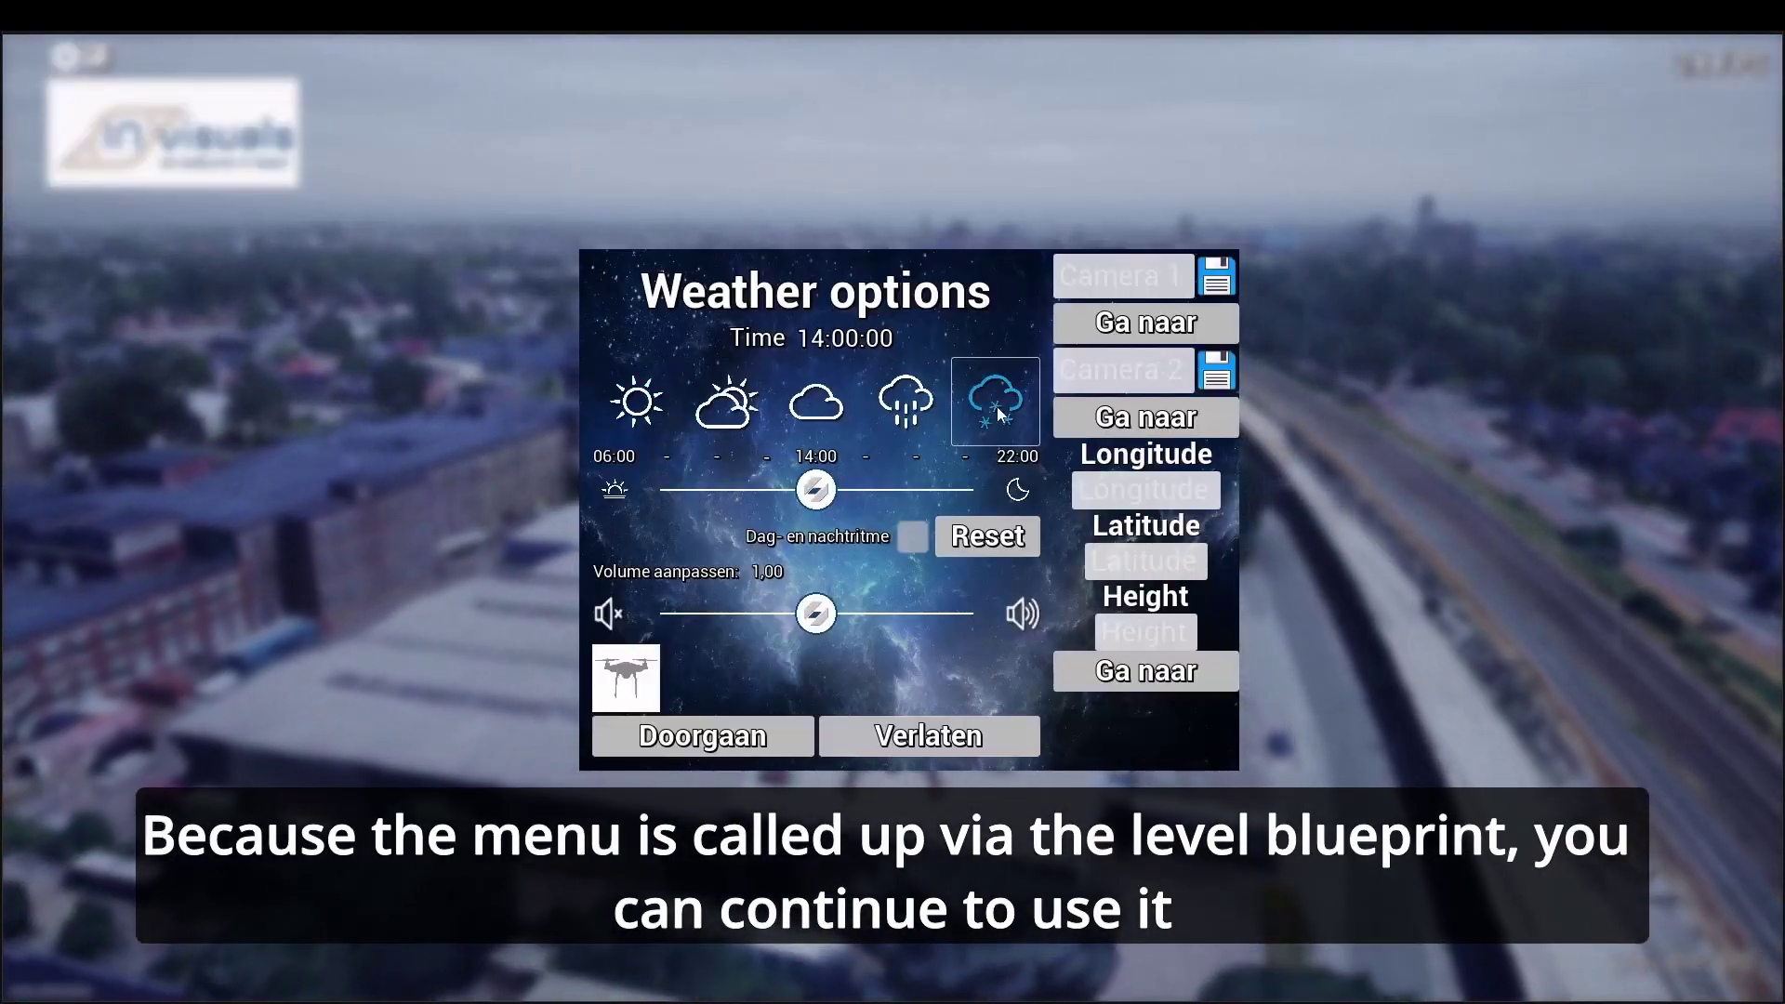
key(p)
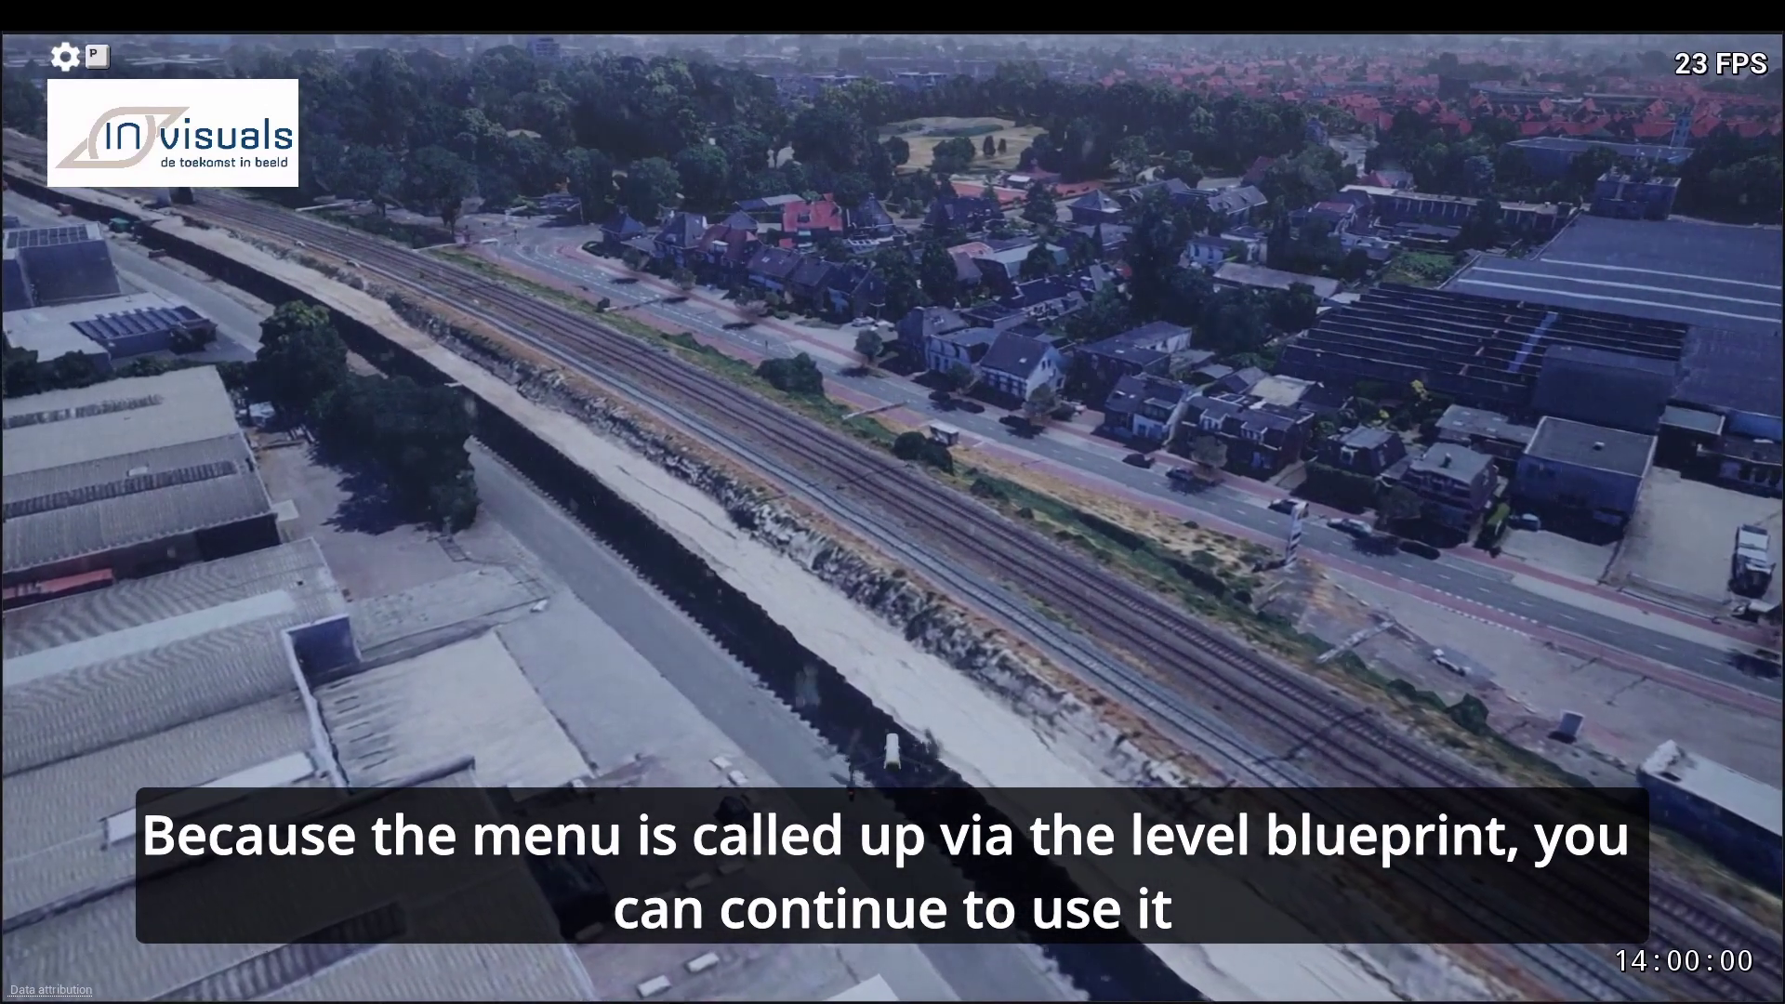
key(p)
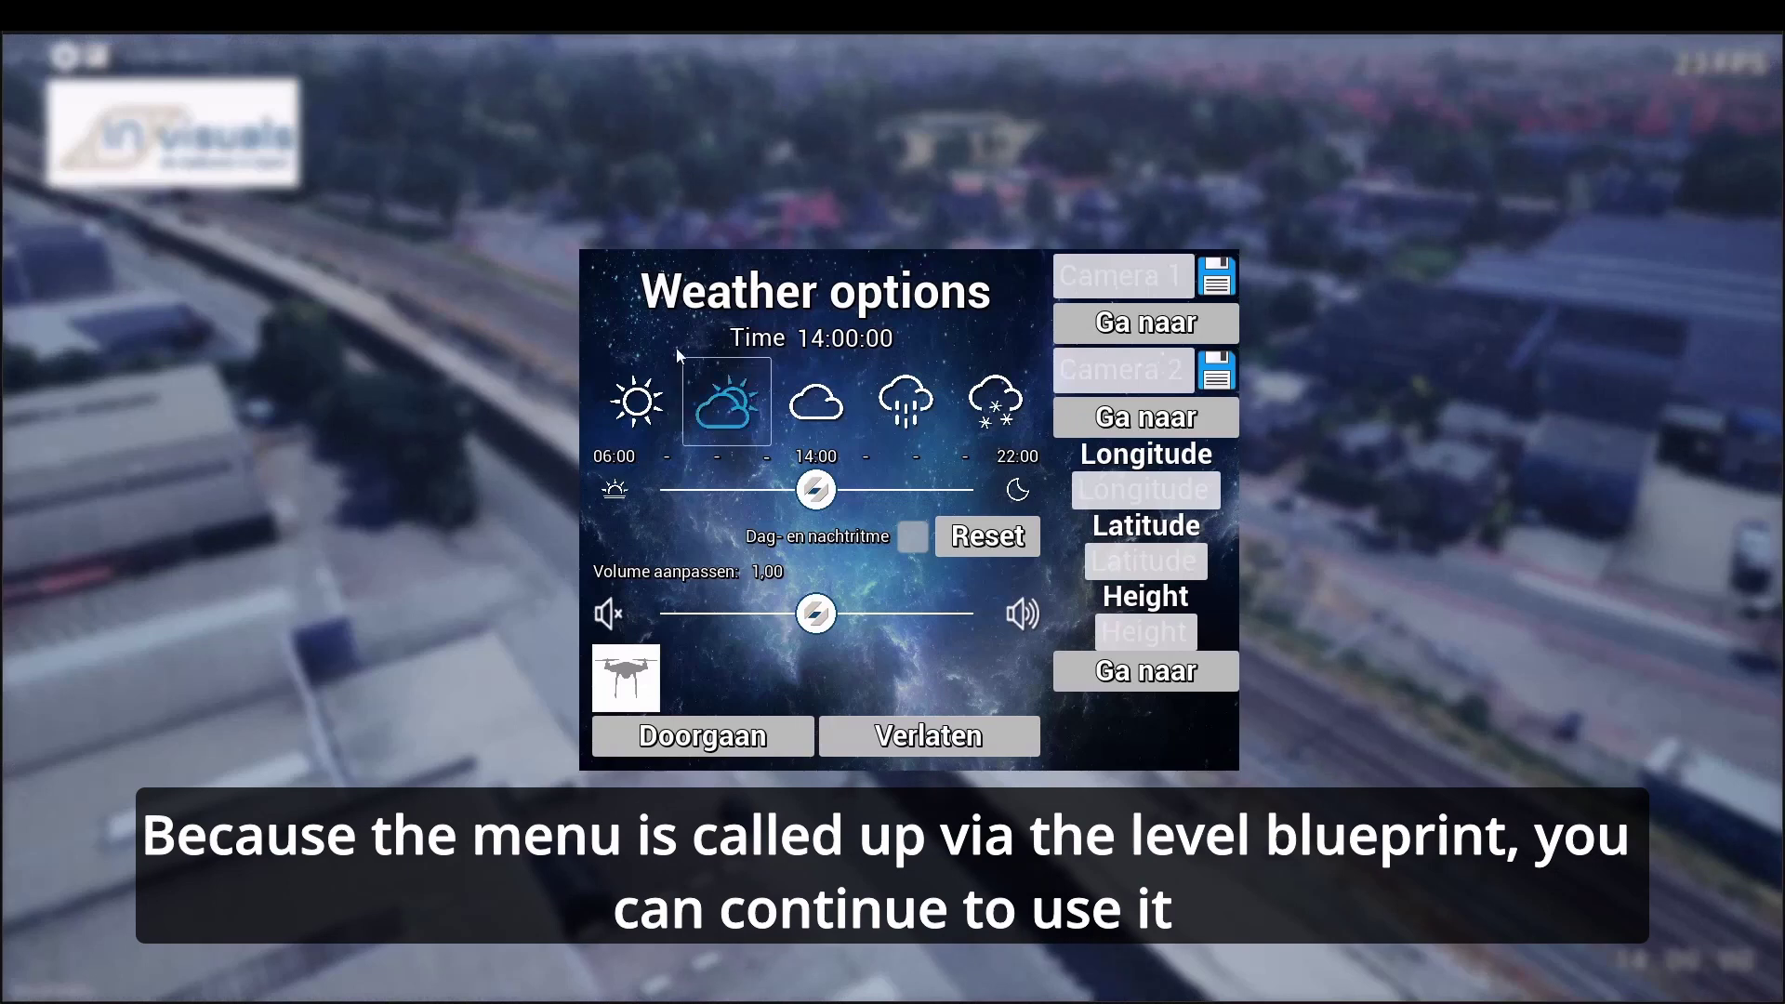
click(651, 414)
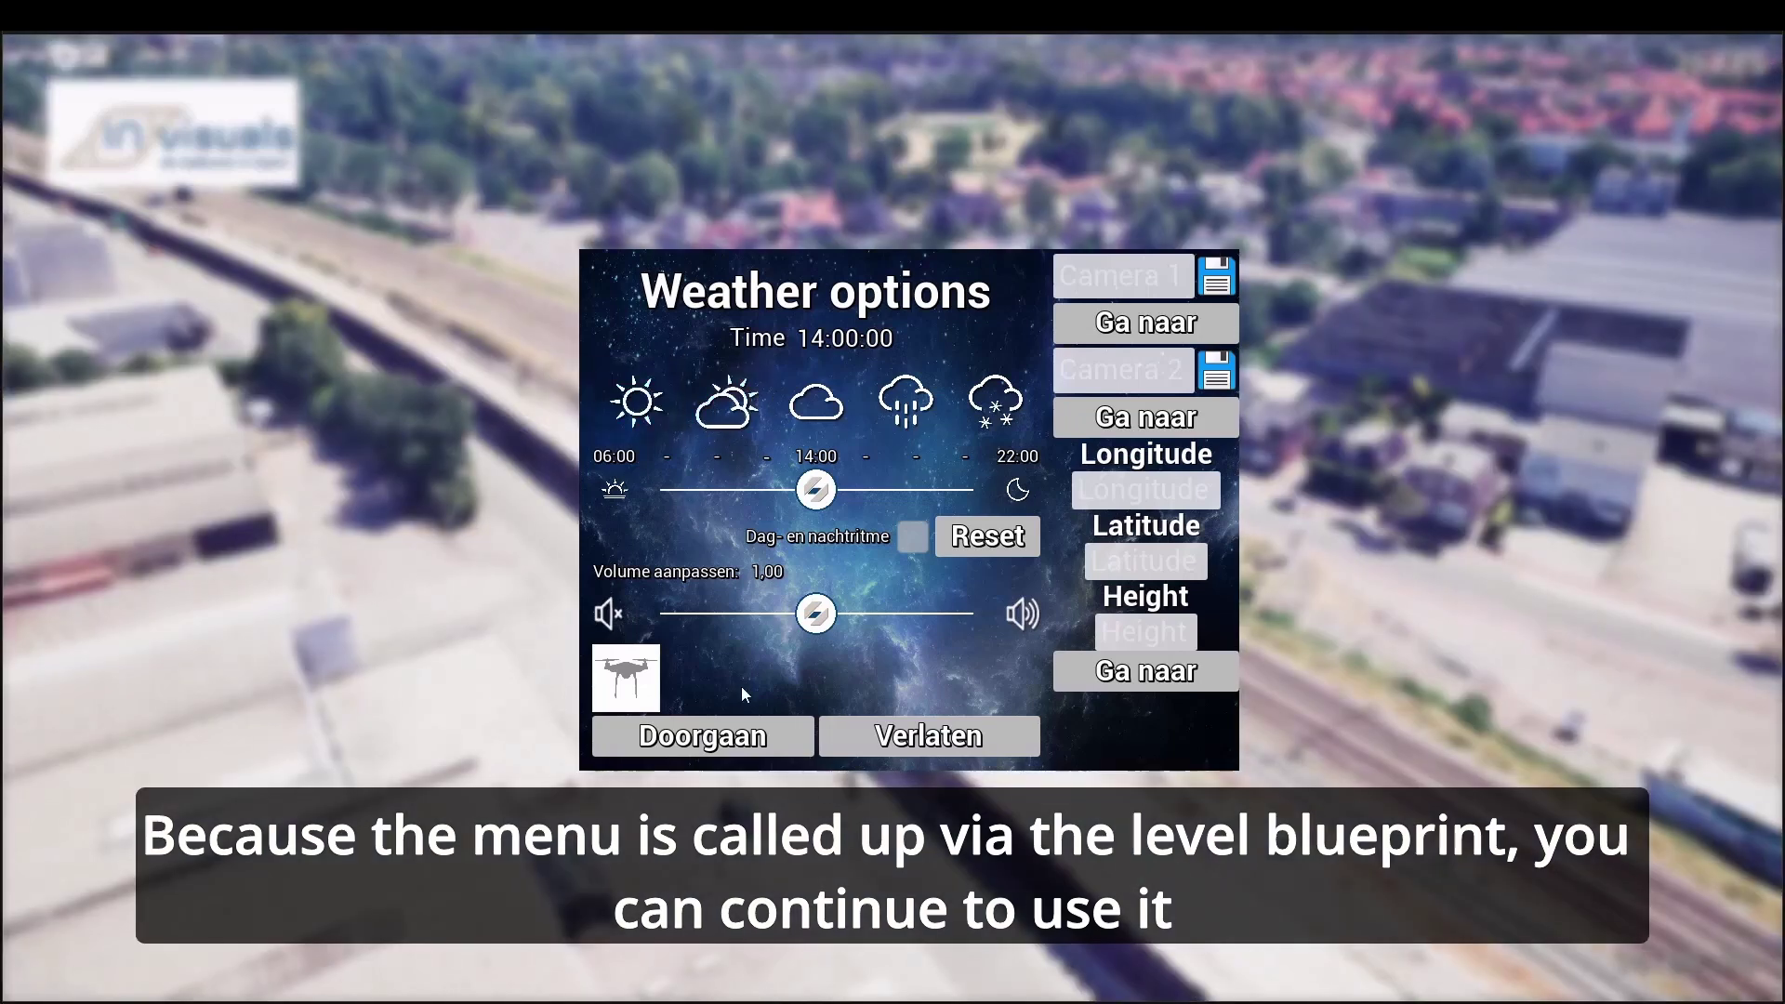
click(742, 737)
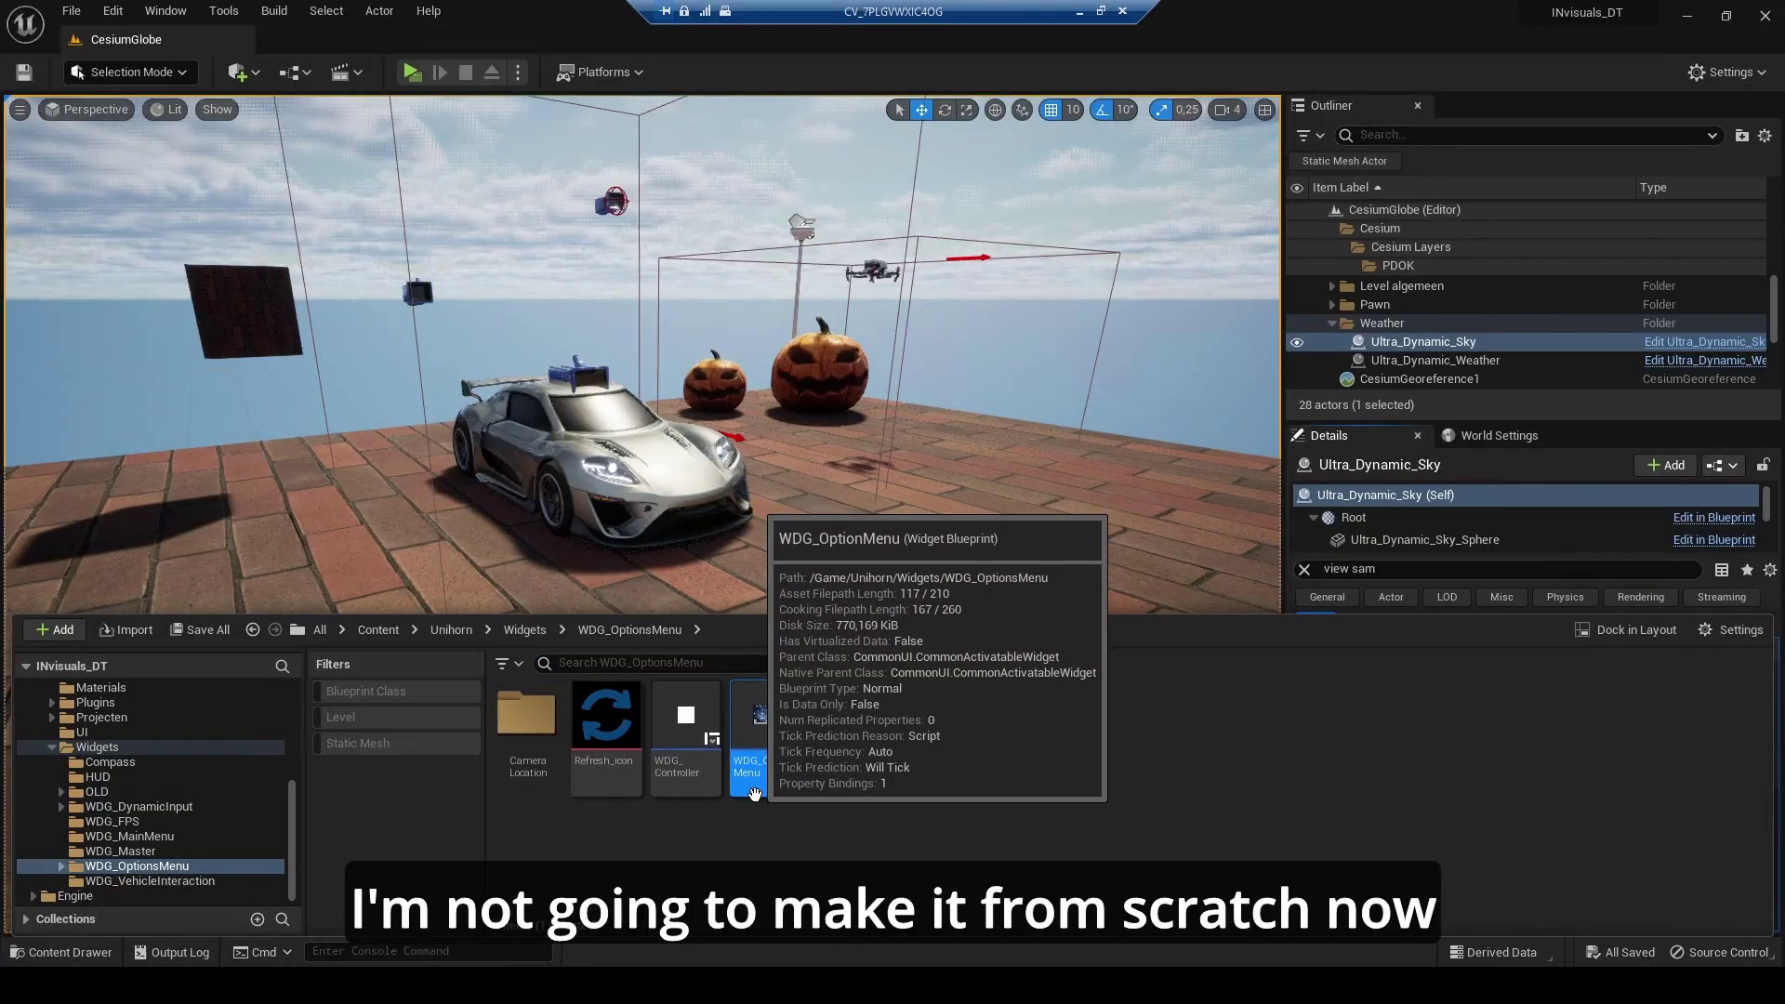
- Open the WDG_OptionMenu widget blueprint and examine its Canvas Panel, outer Vertical Box and background Border
double_click(754, 793)
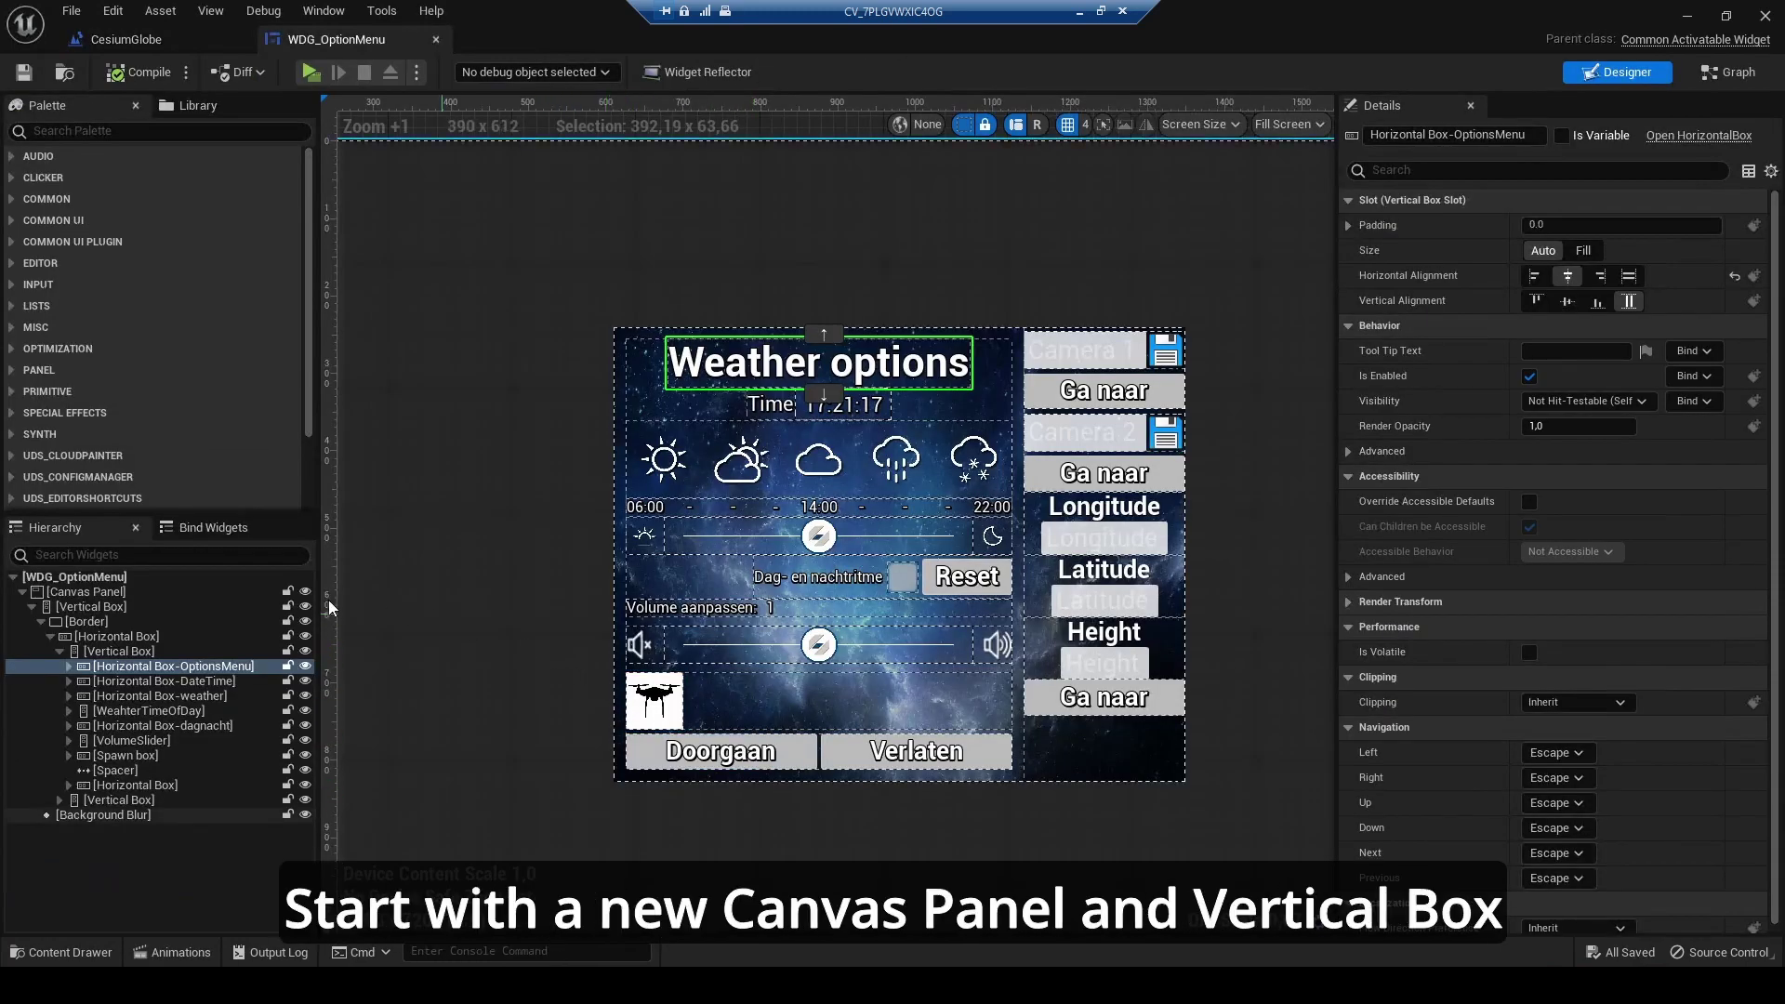
click(97, 591)
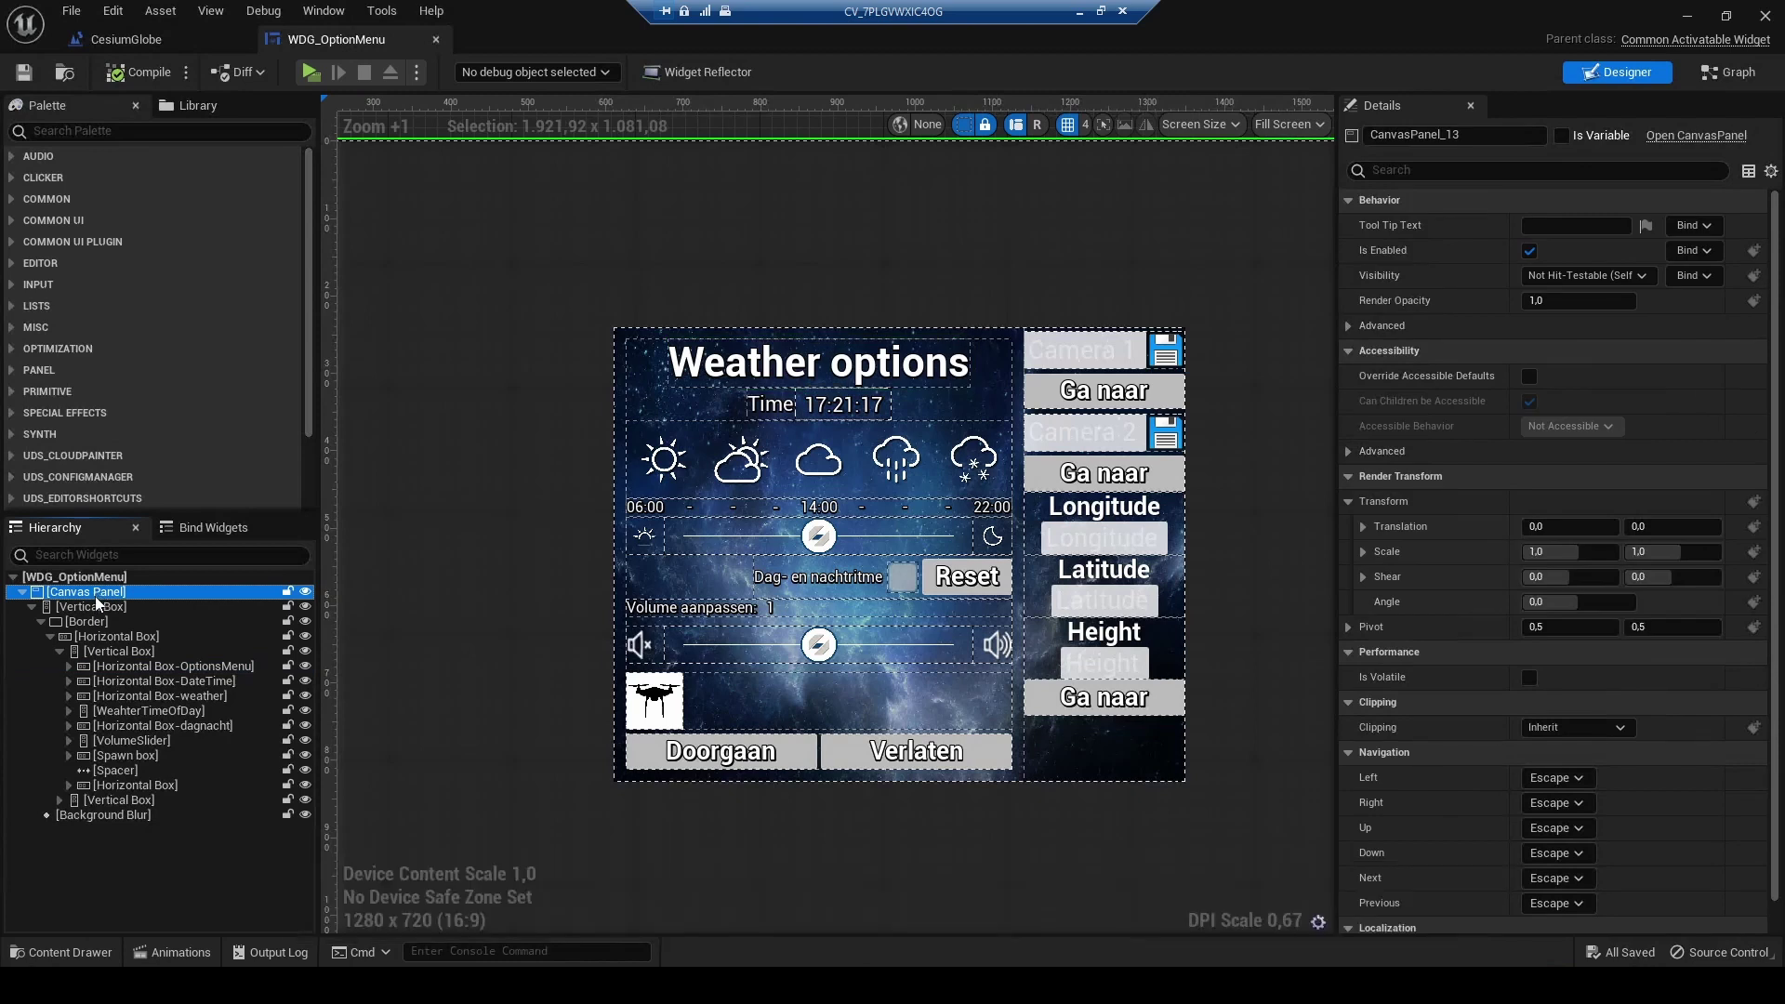
click(99, 609)
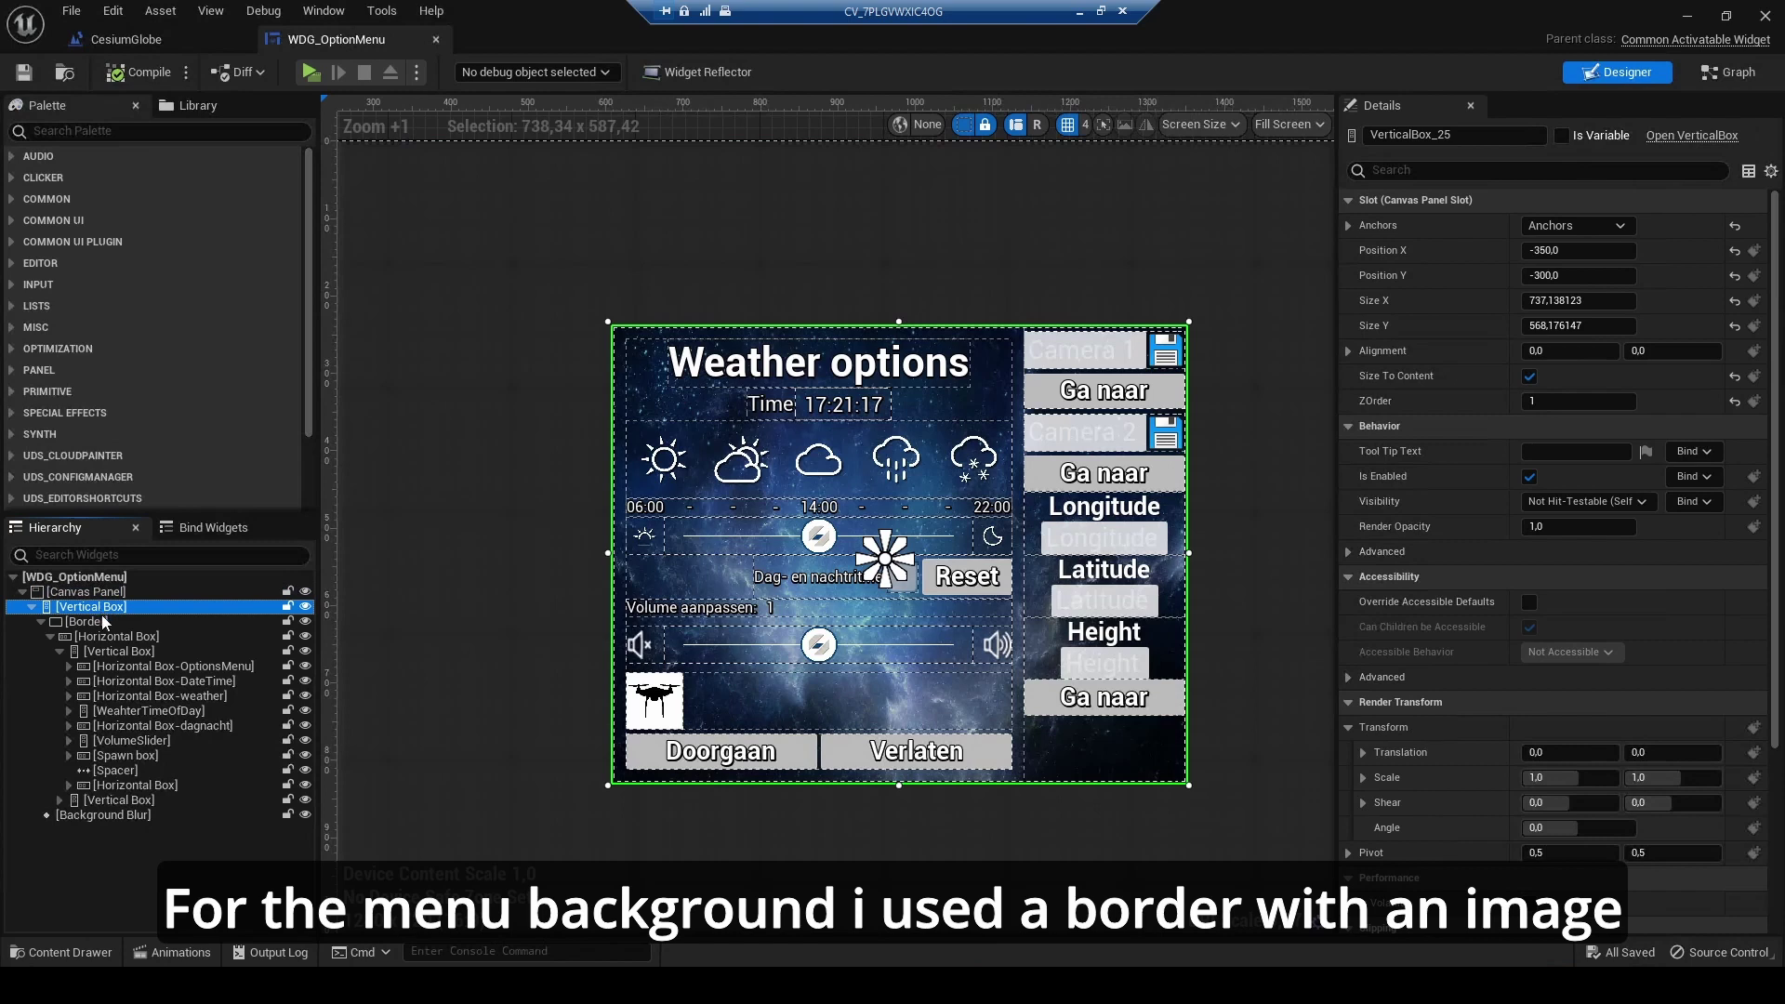
click(108, 622)
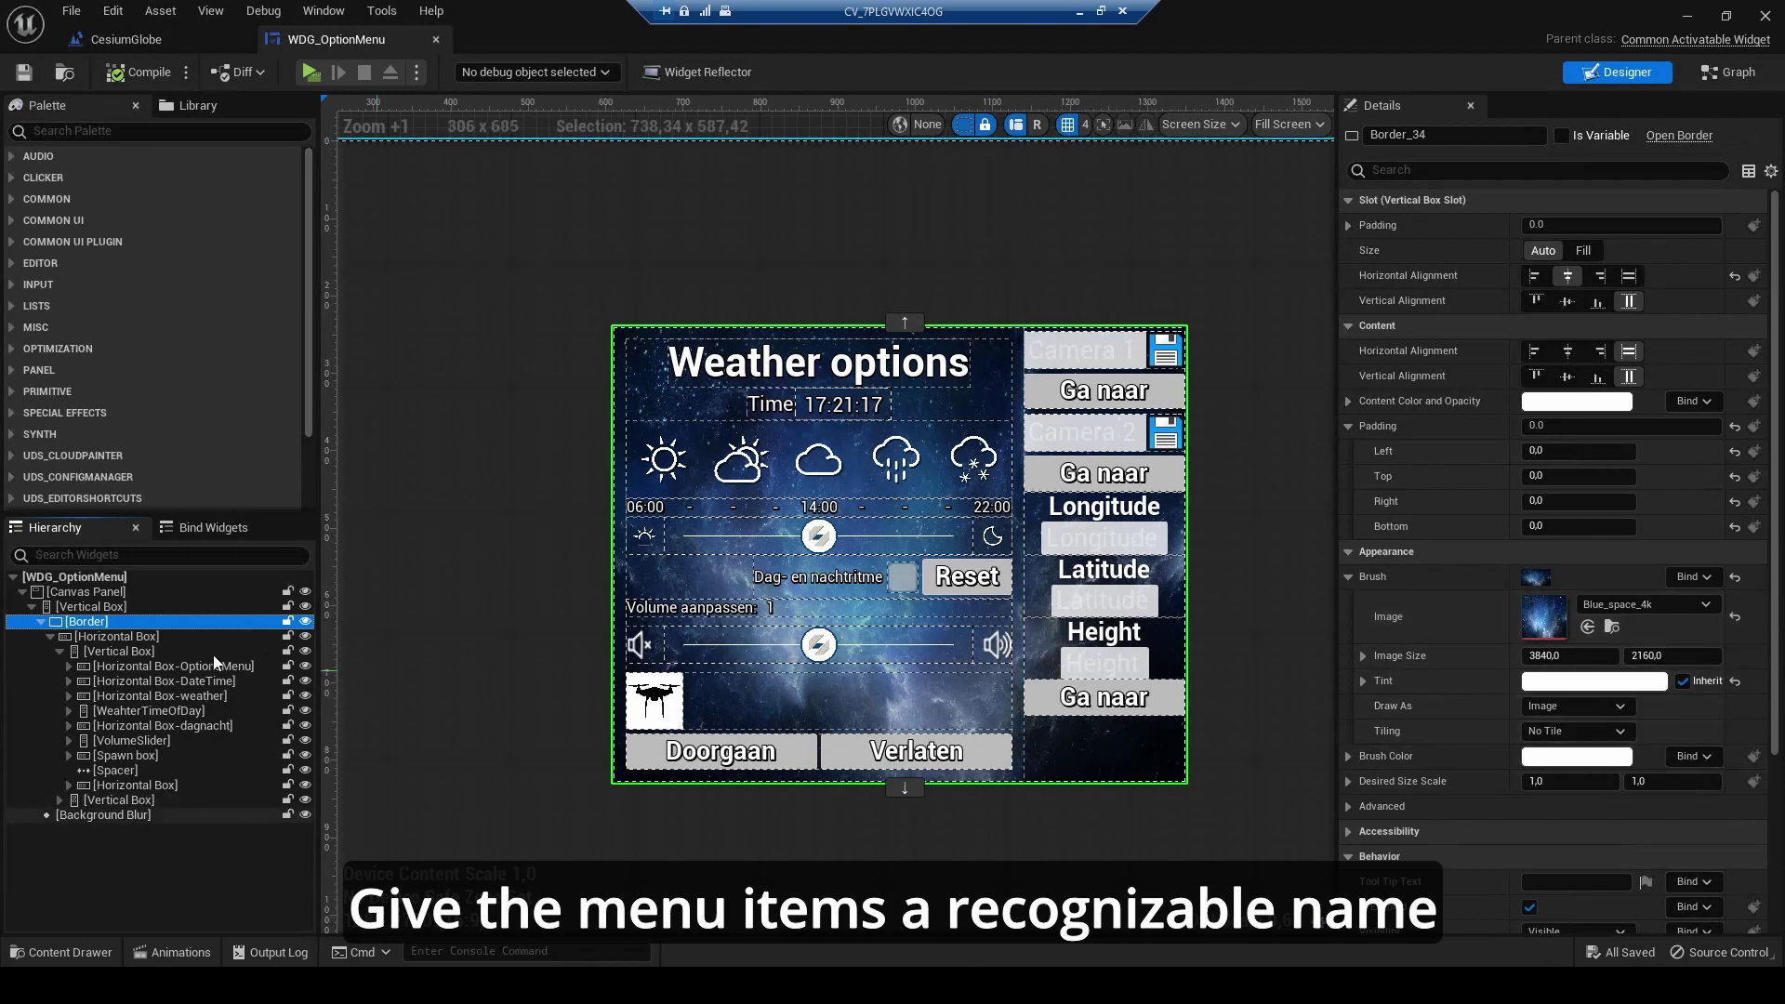
- Identify the contents of the Horizontal Box inside the Border by hiding it in the designer and showing it again
click(135, 640)
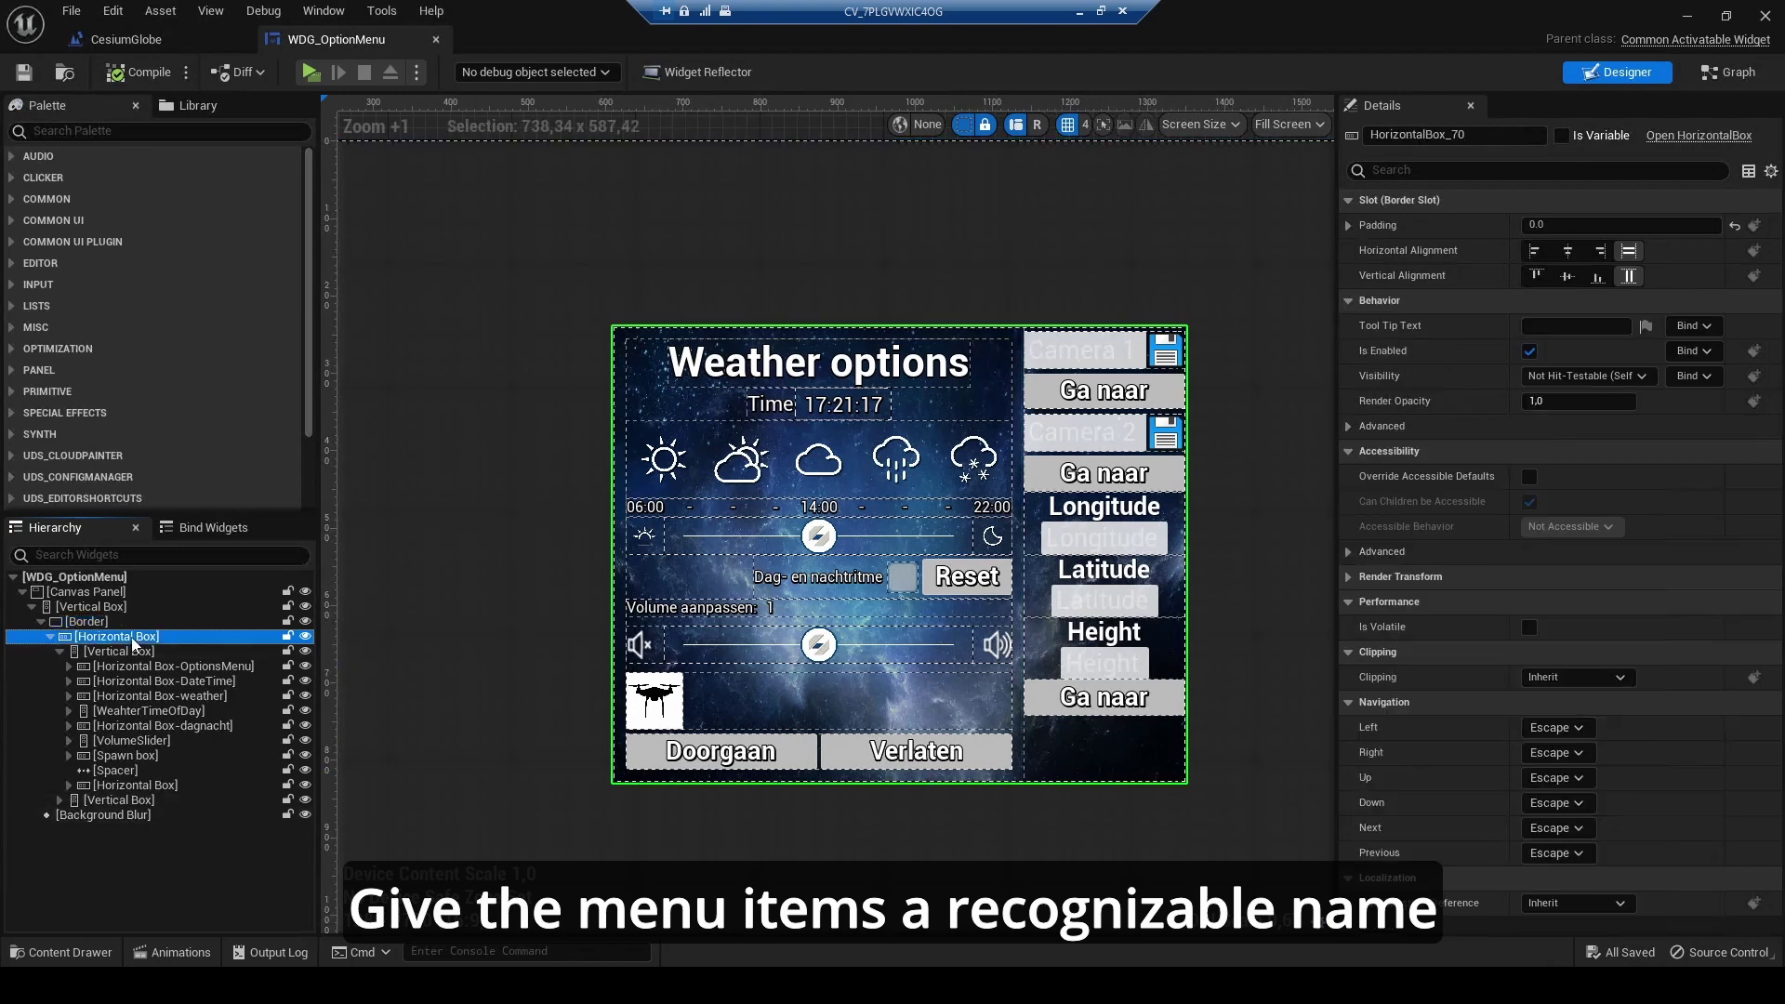
click(305, 637)
click(307, 638)
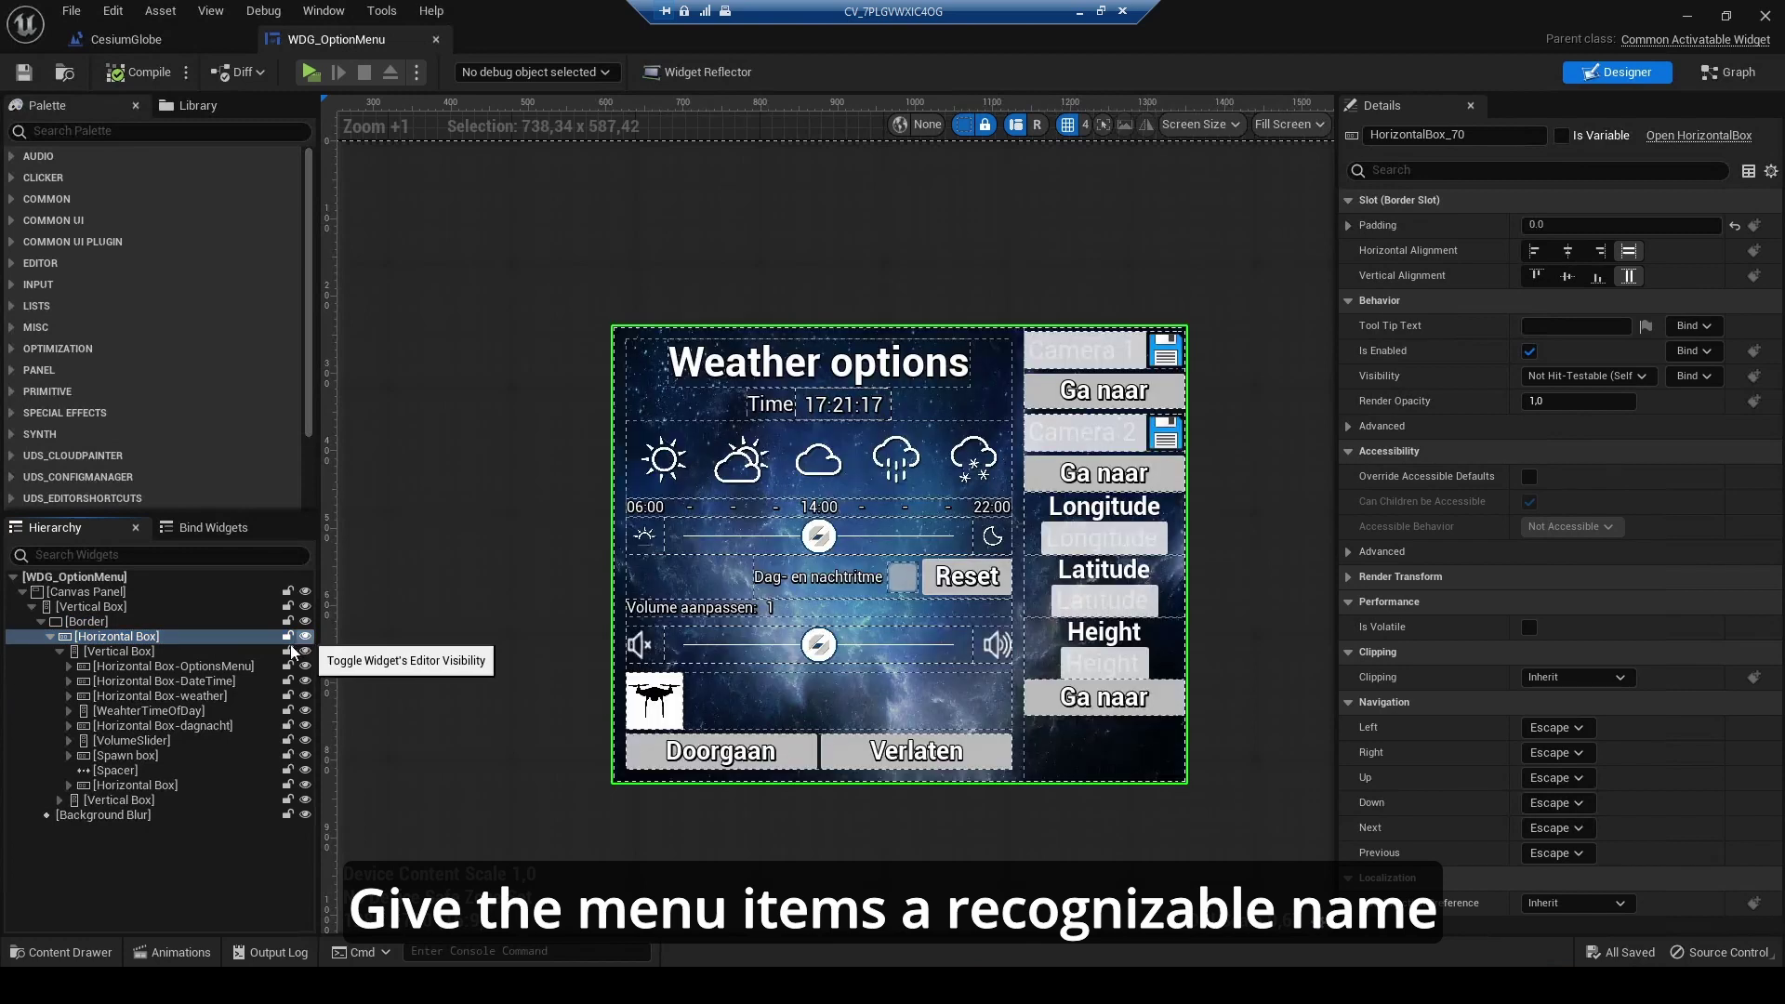
- Compare the two inner Vertical Boxes and hide the one holding the camera and coordinate fields in the designer
click(151, 655)
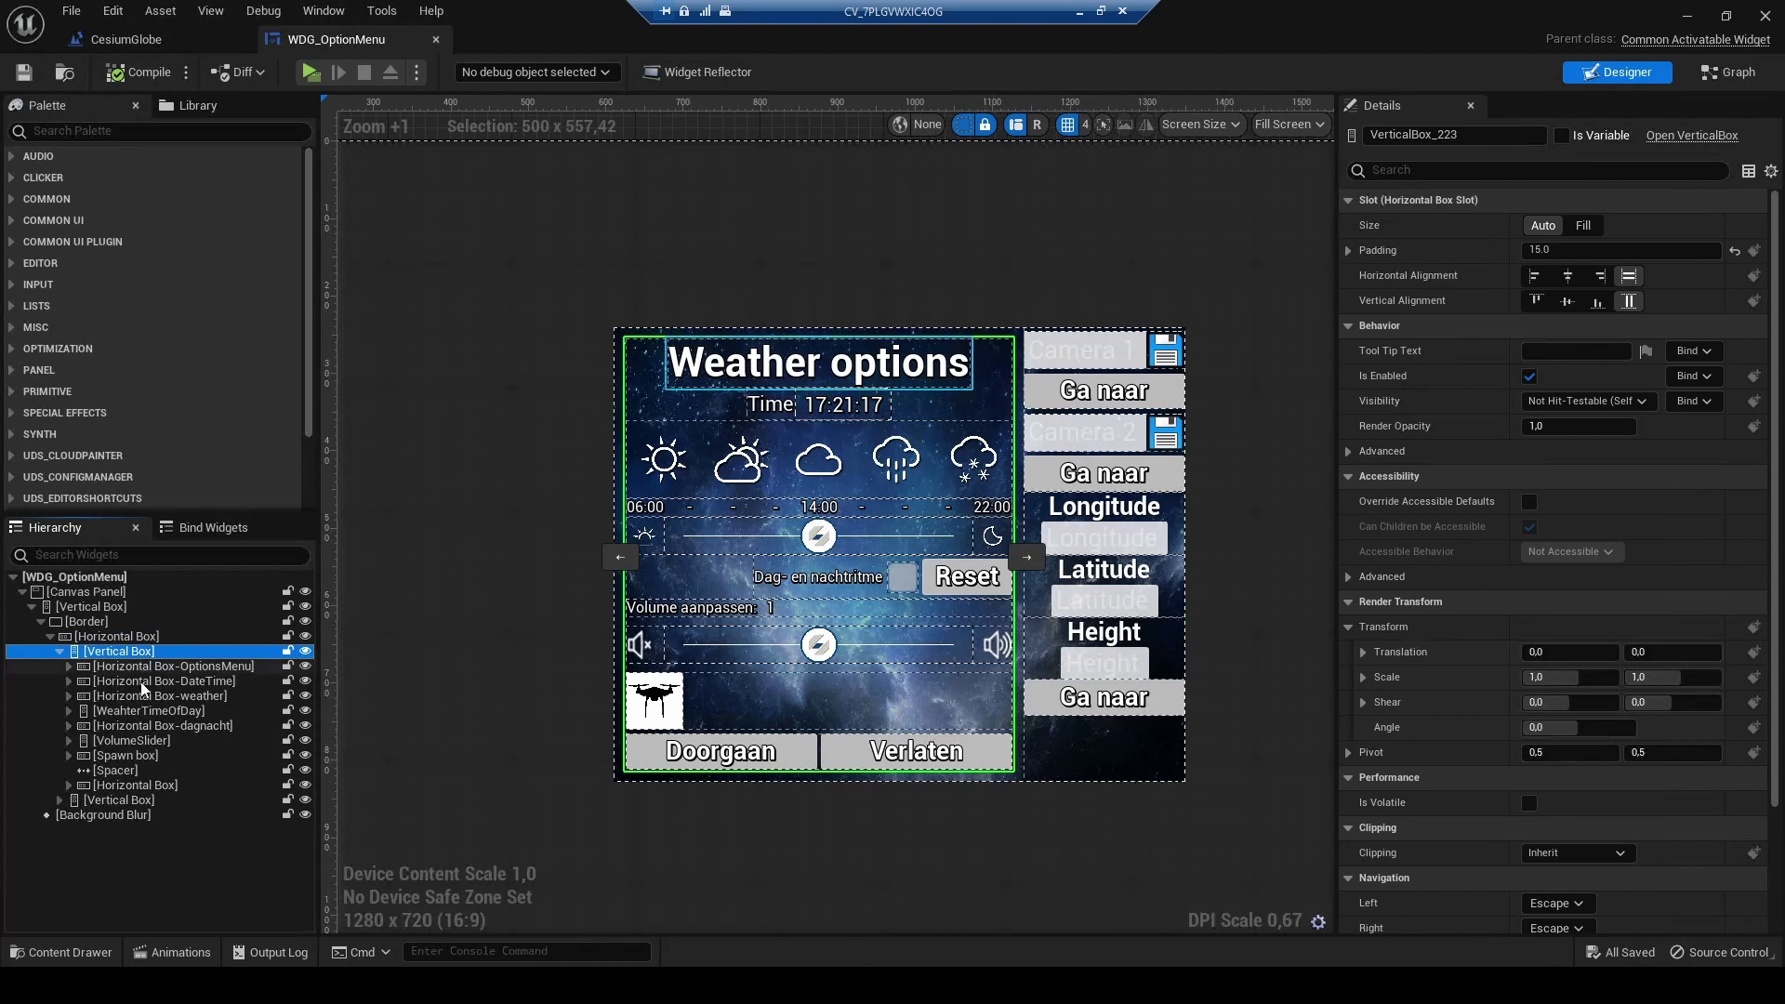
click(115, 802)
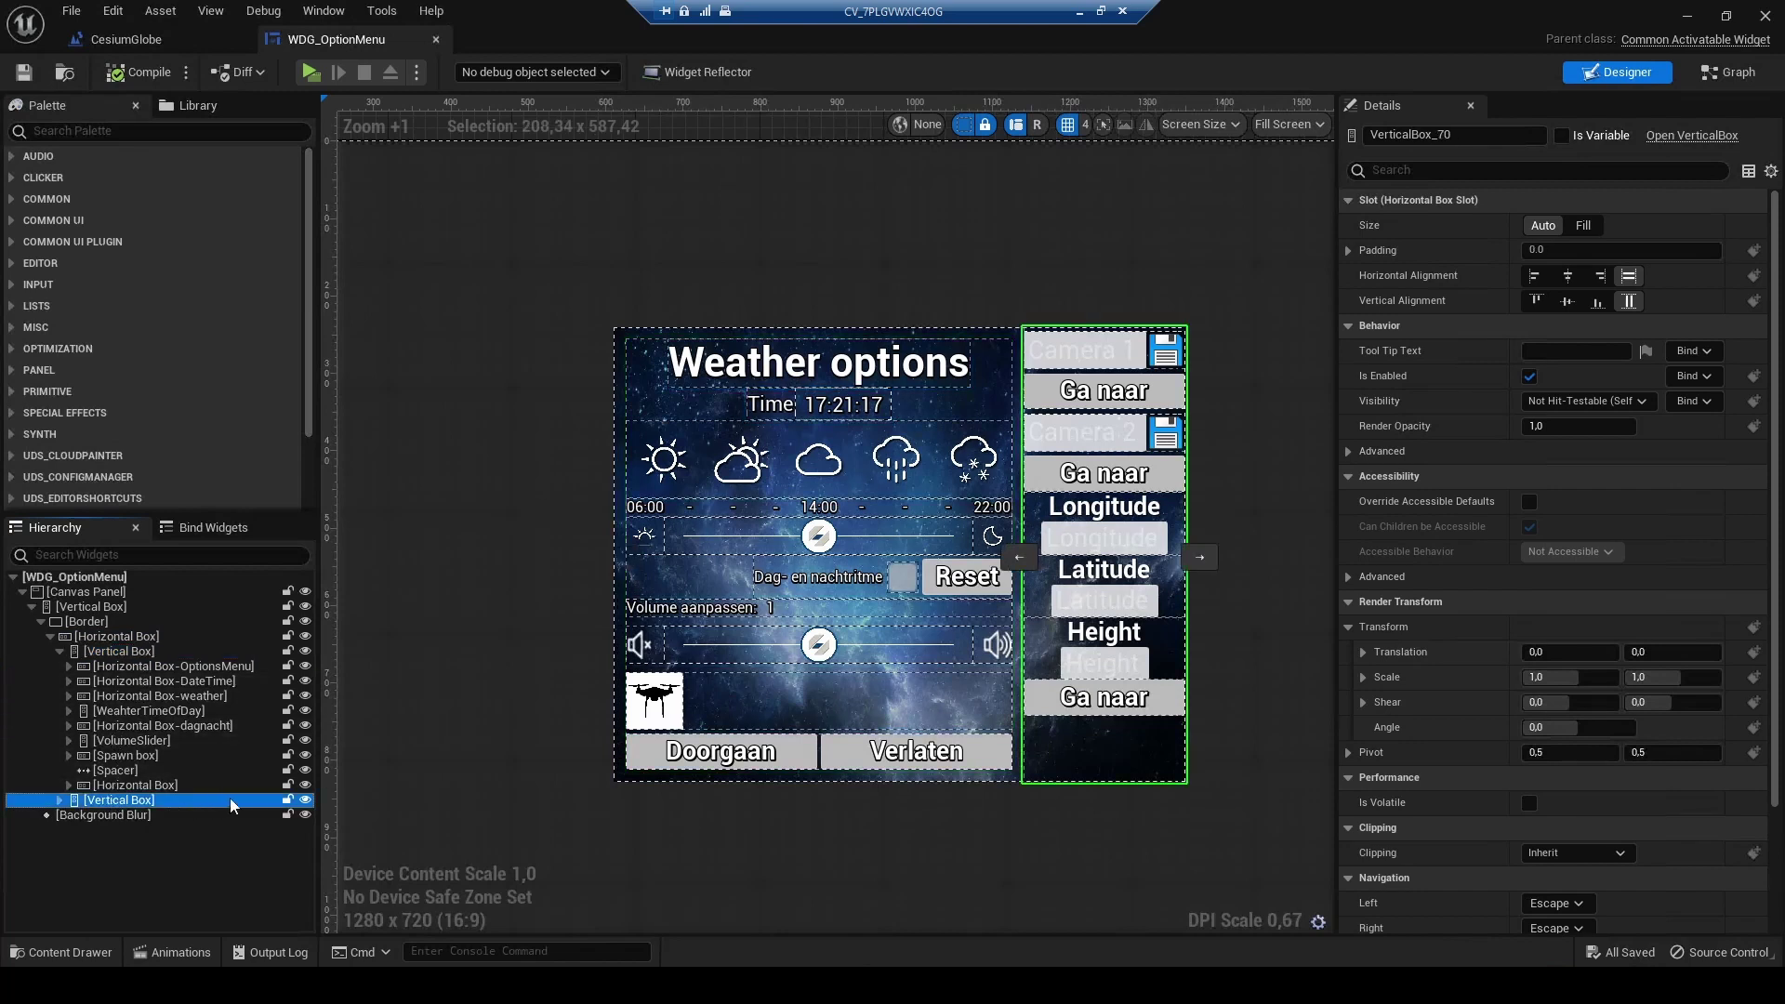
click(305, 801)
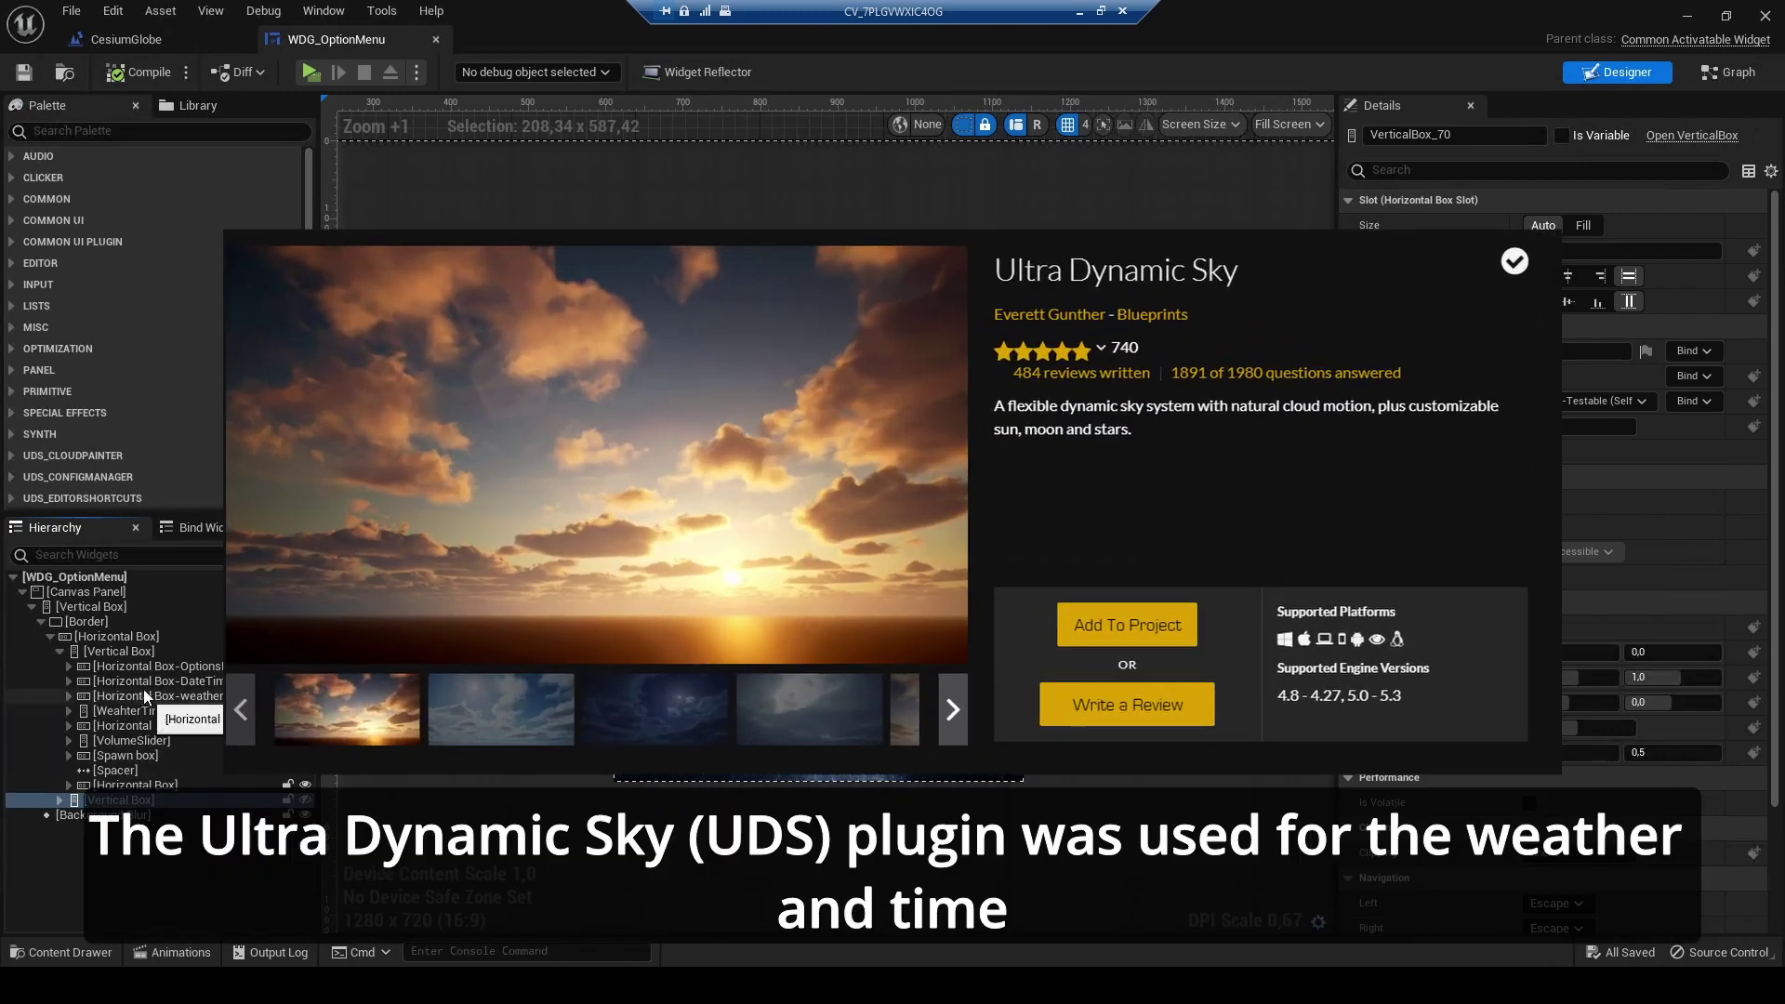
- Examine the OptionsMenu and DateTime horizontal boxes, including the Time text and the UDS_Digital_Clock widget's settings
click(130, 653)
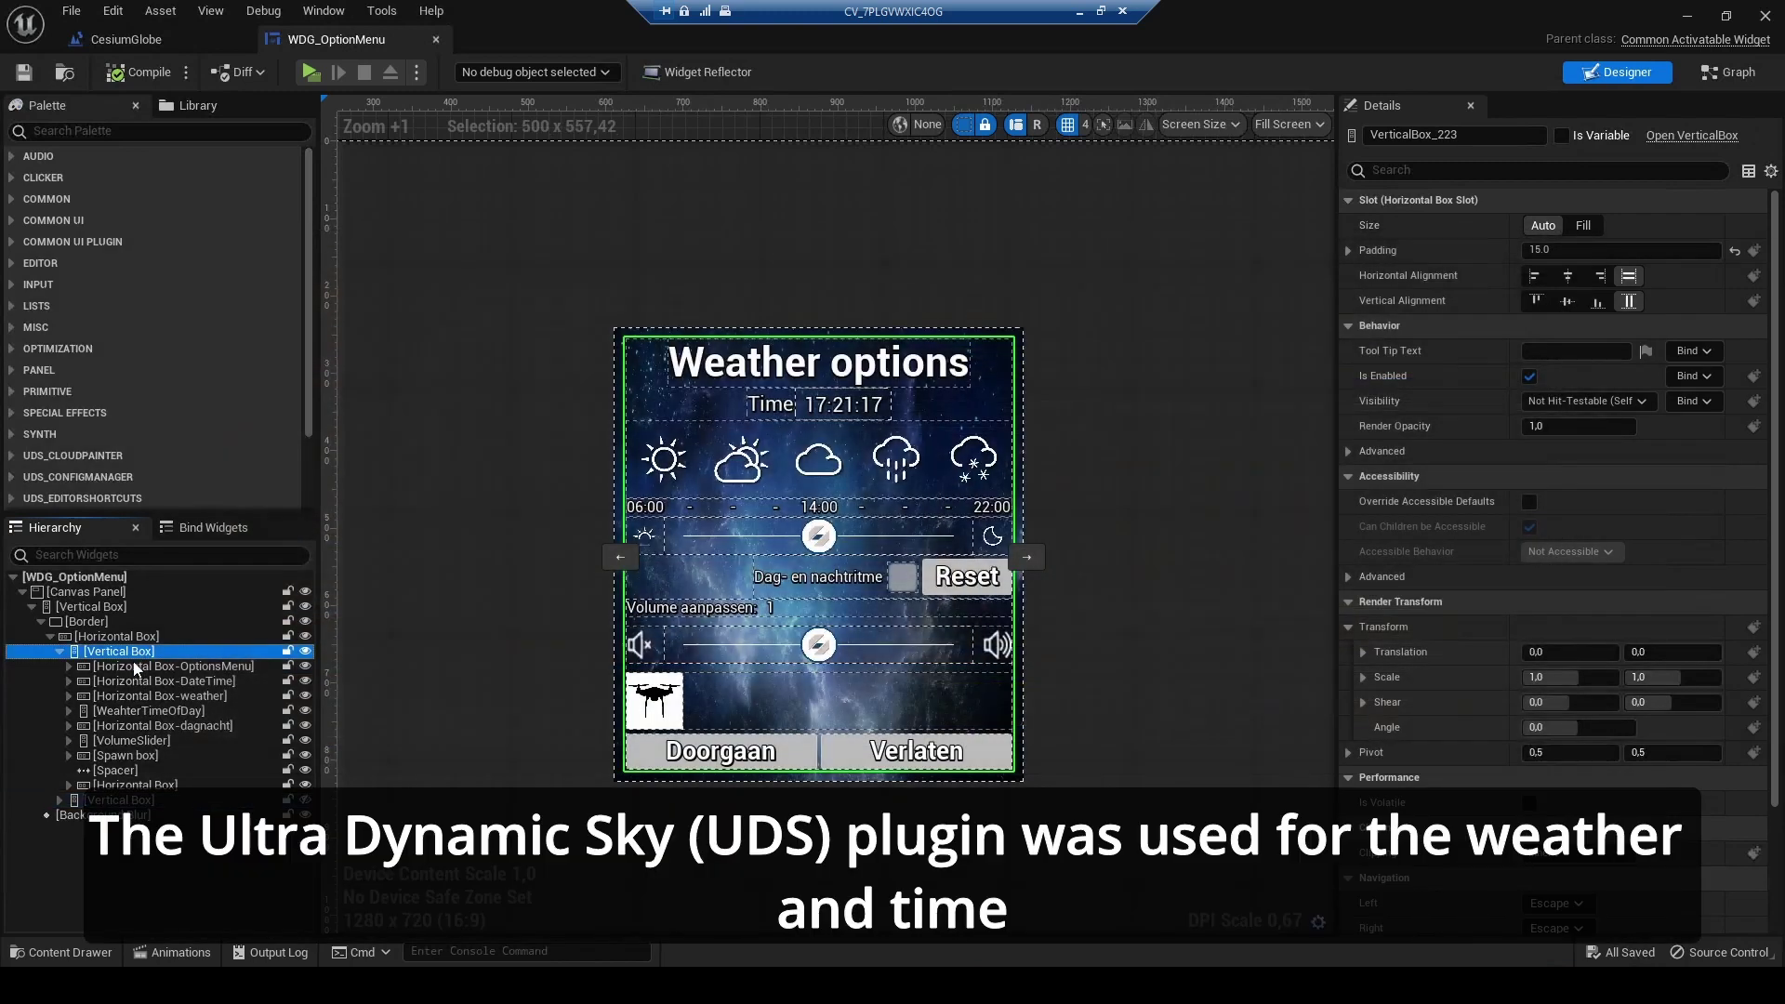
click(133, 666)
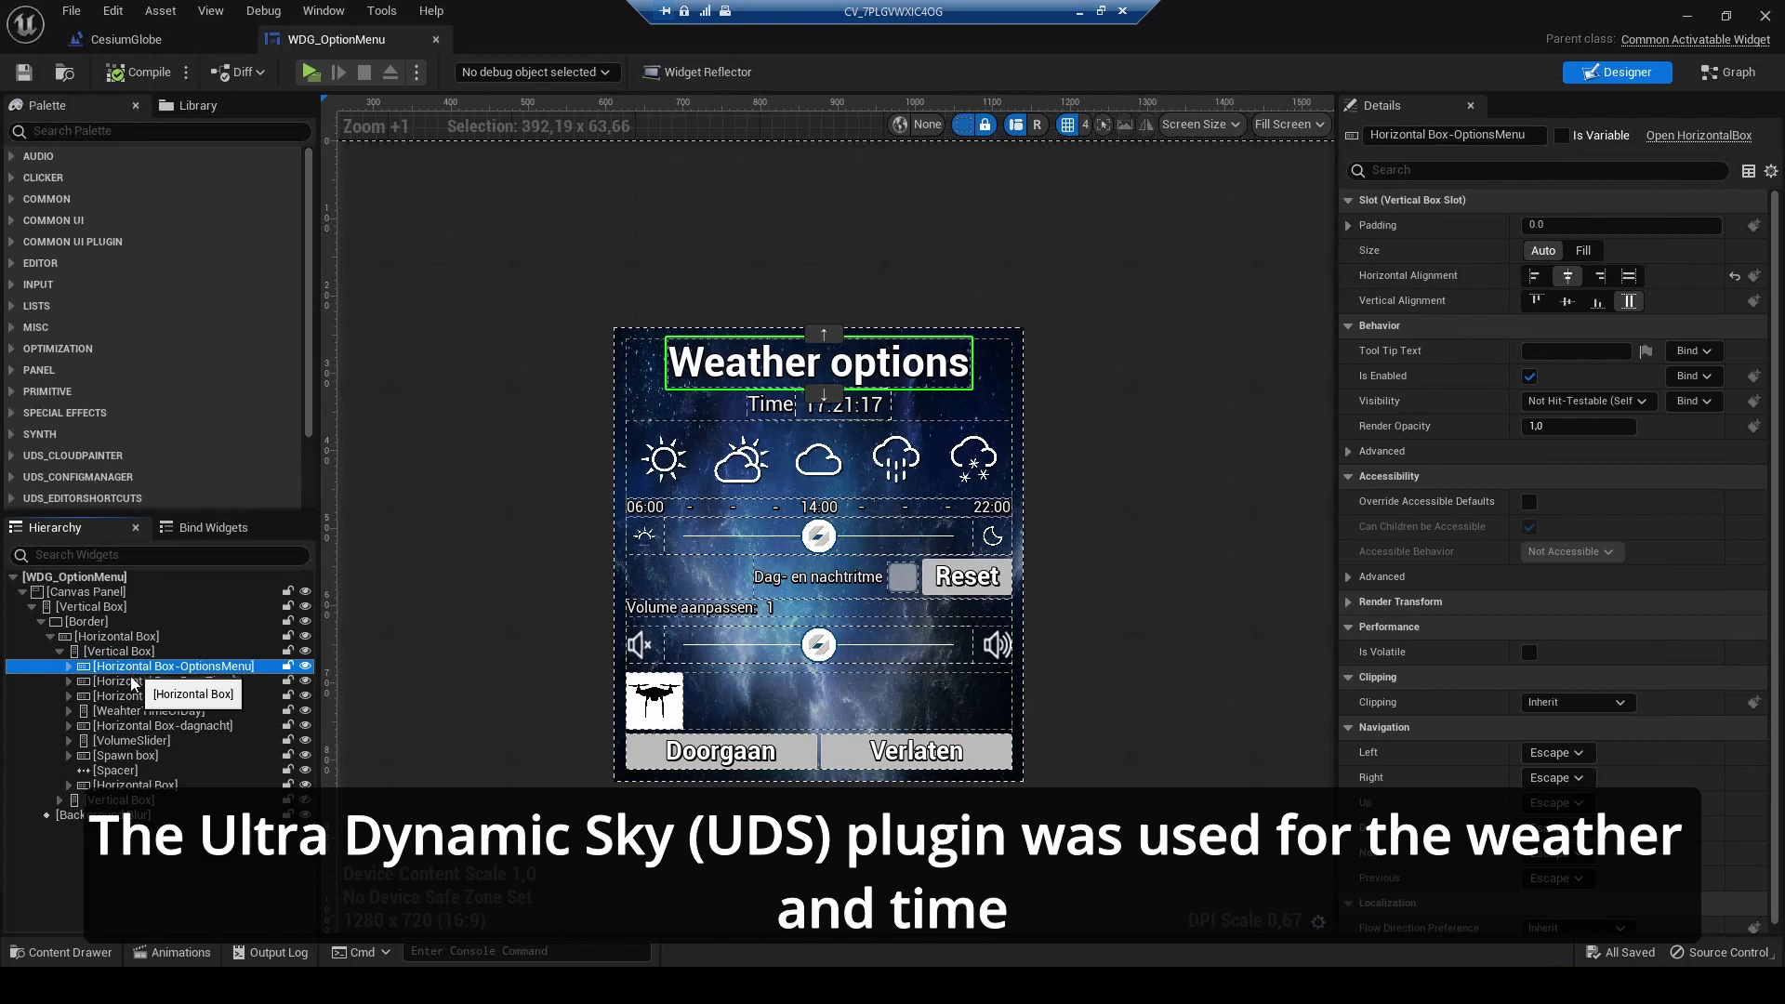
click(128, 681)
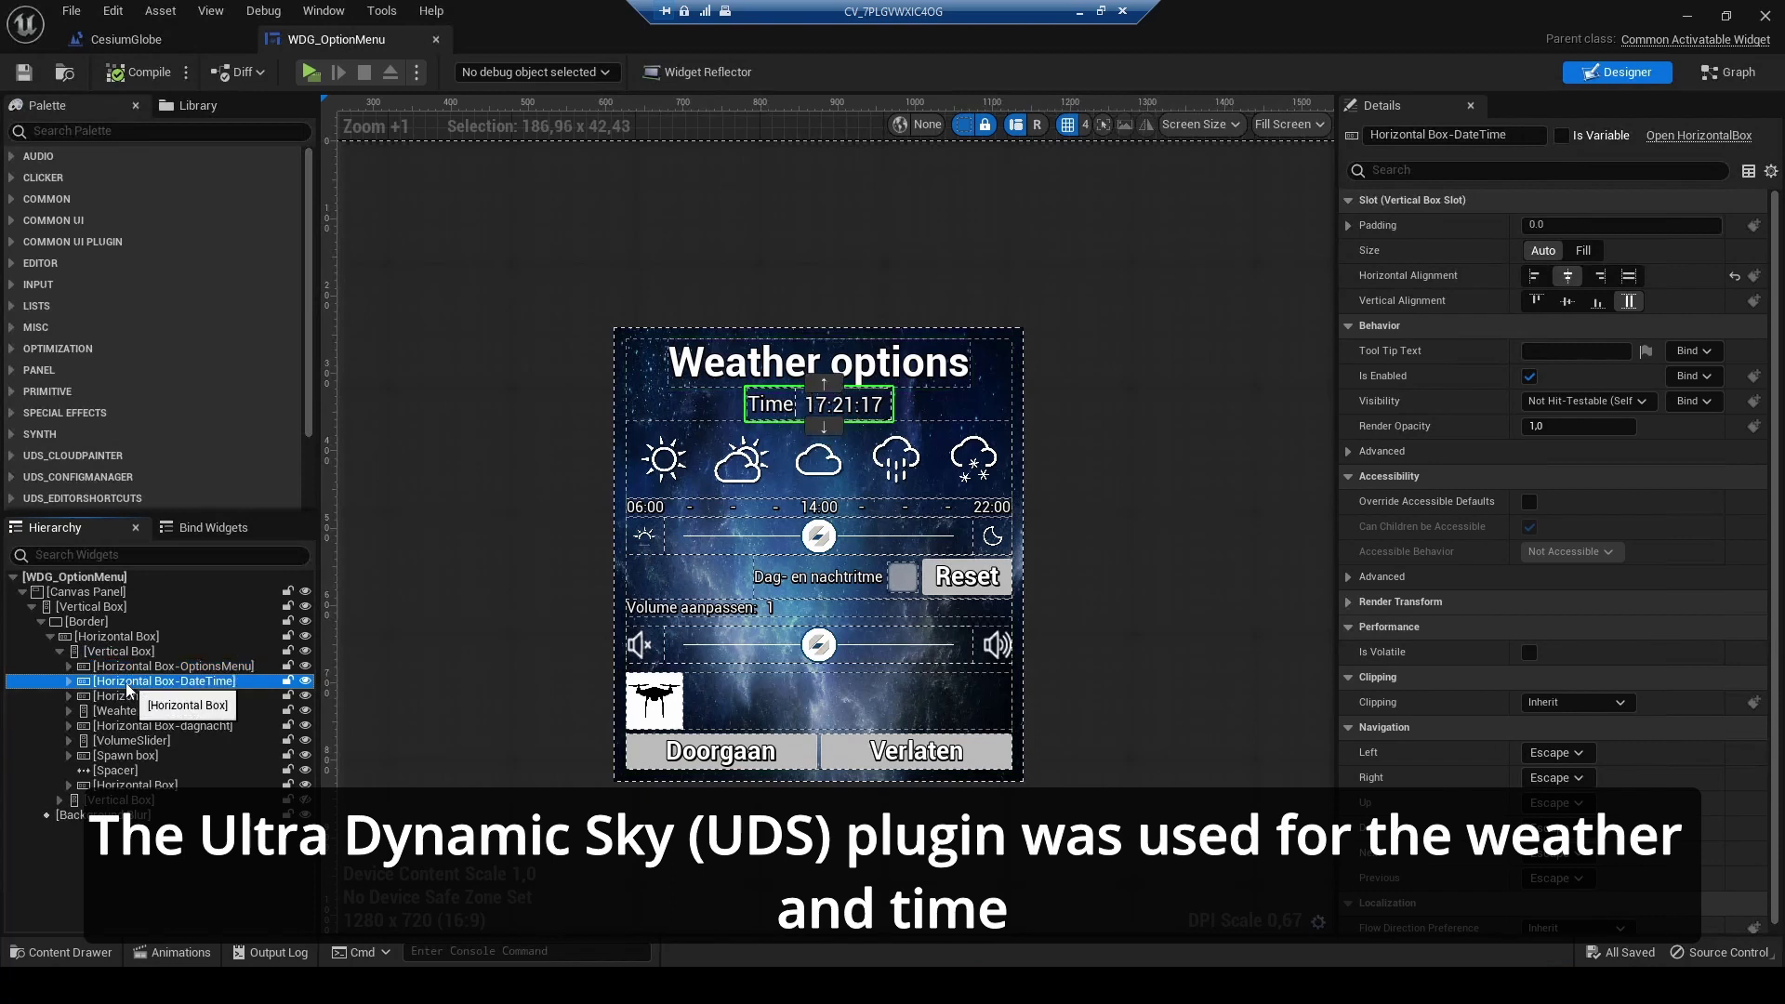
click(69, 681)
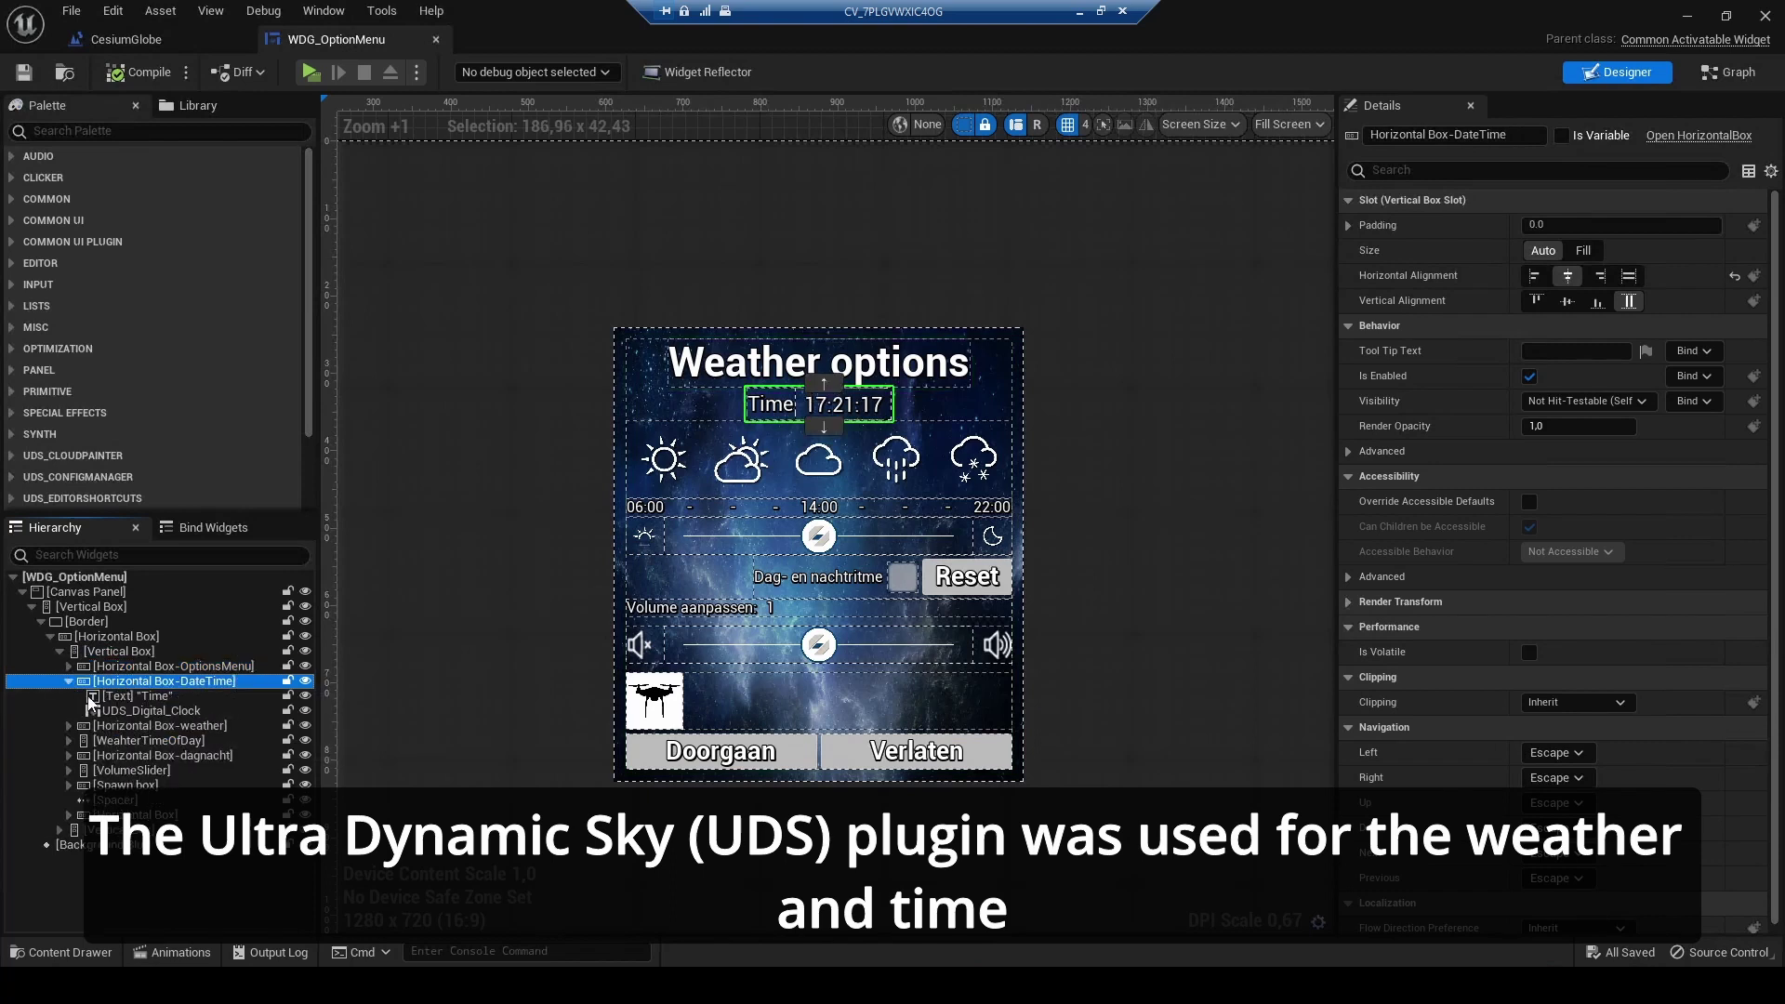
click(144, 697)
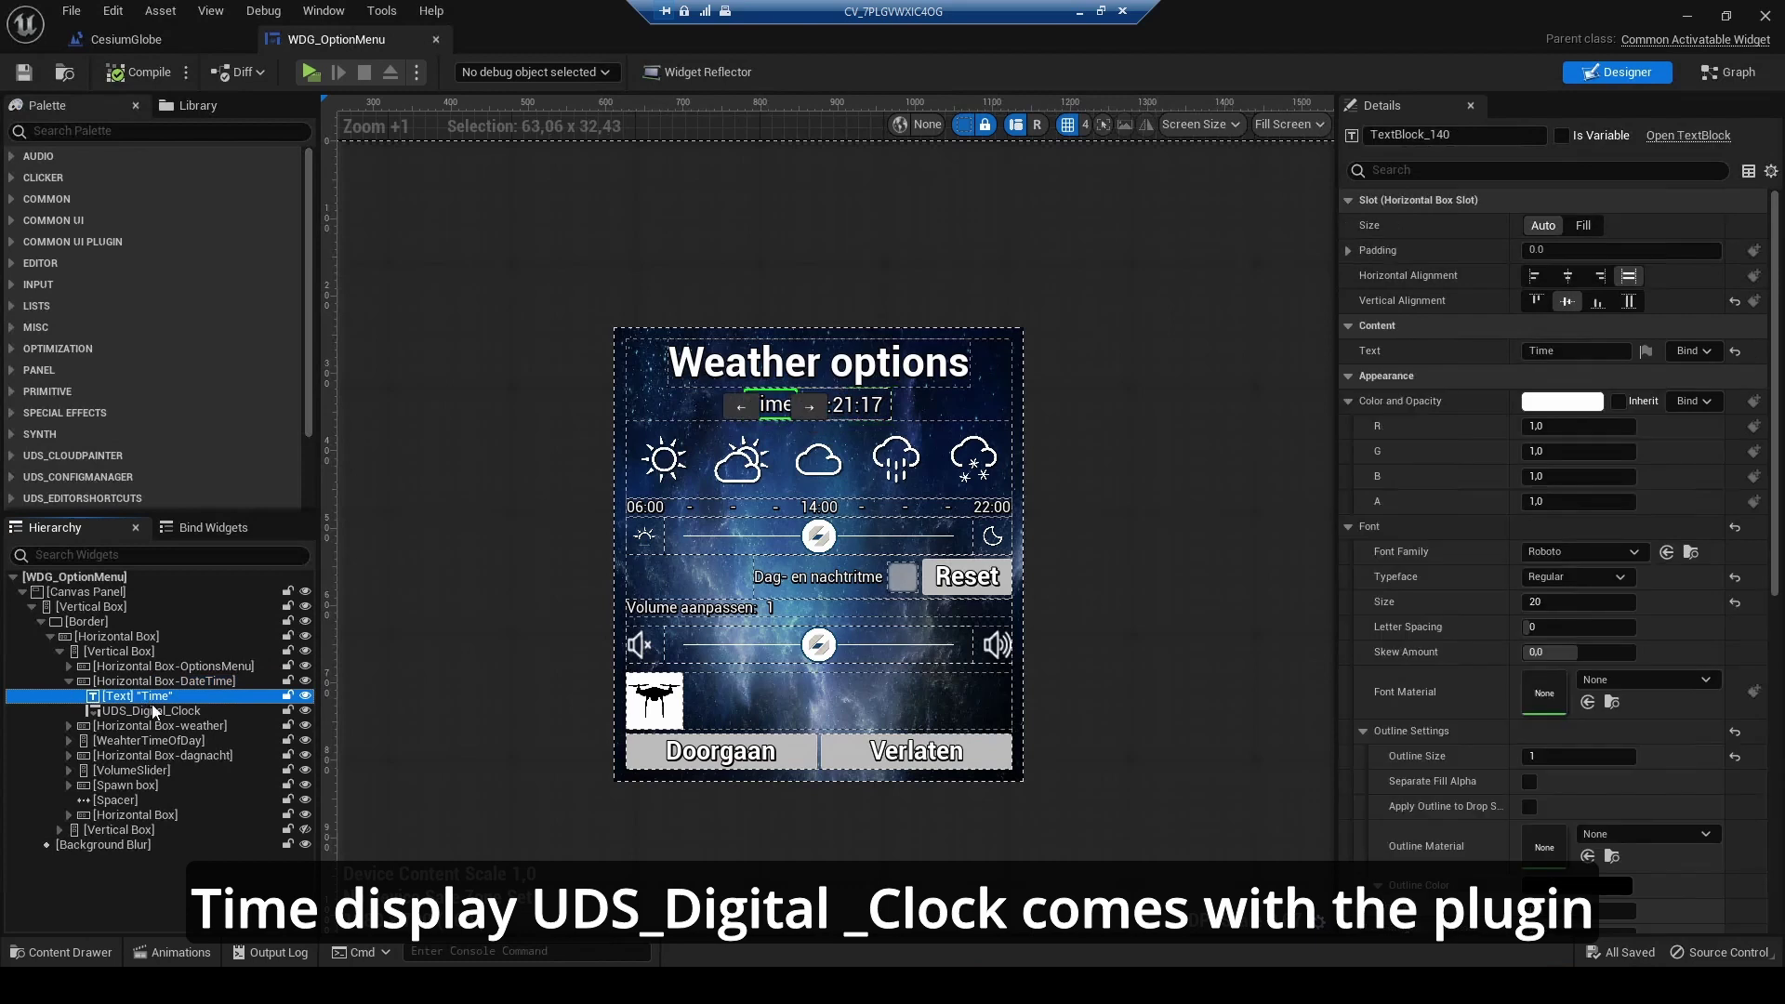
click(152, 712)
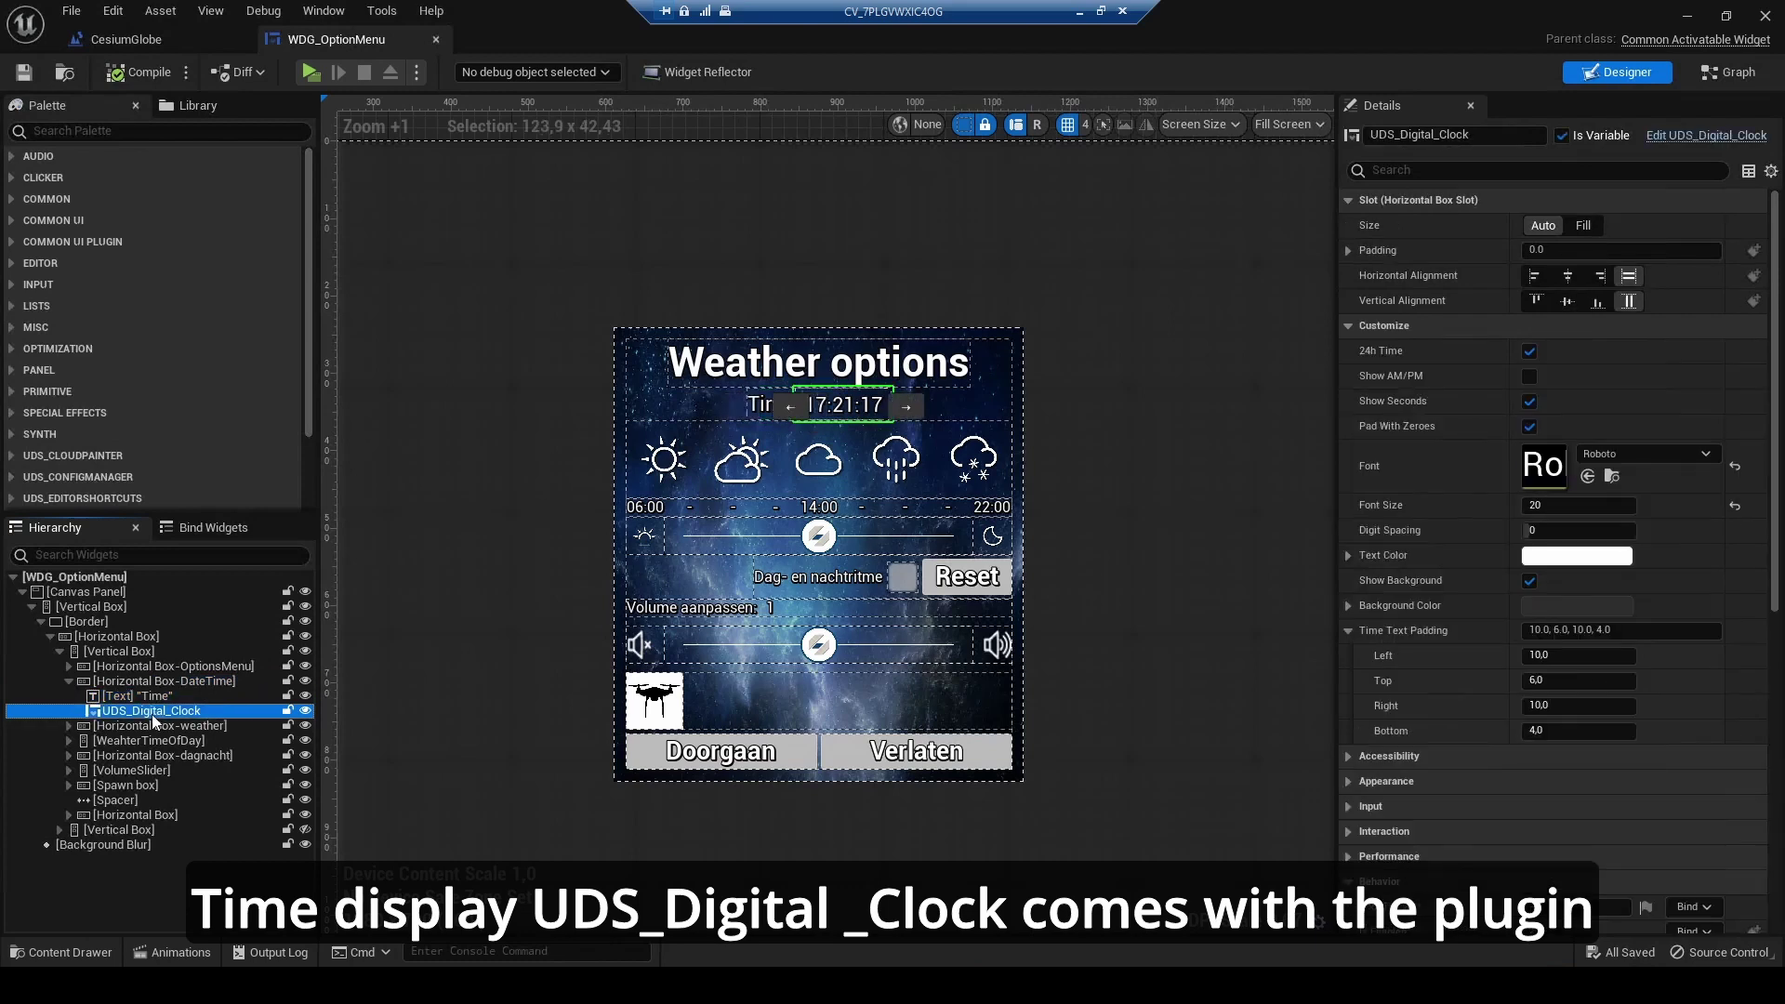
click(152, 712)
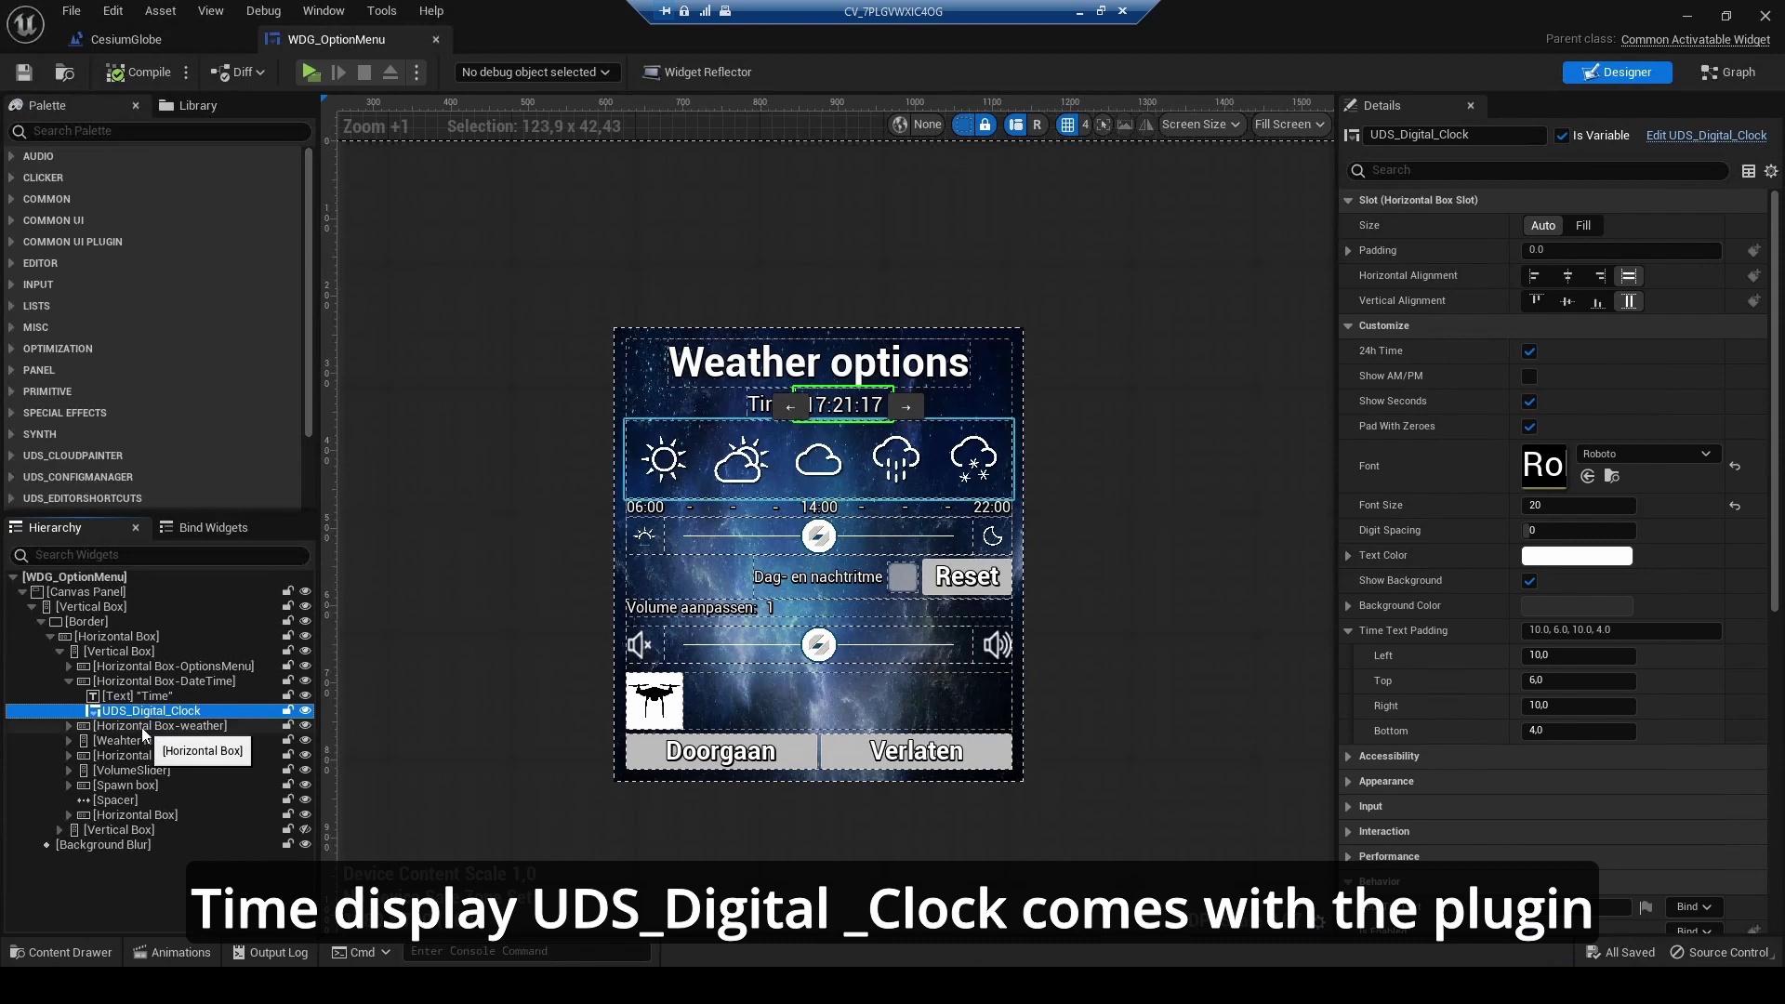
- Collapse the DateTime box and expand Horizontal Box-weather to list its weather buttons
click(145, 726)
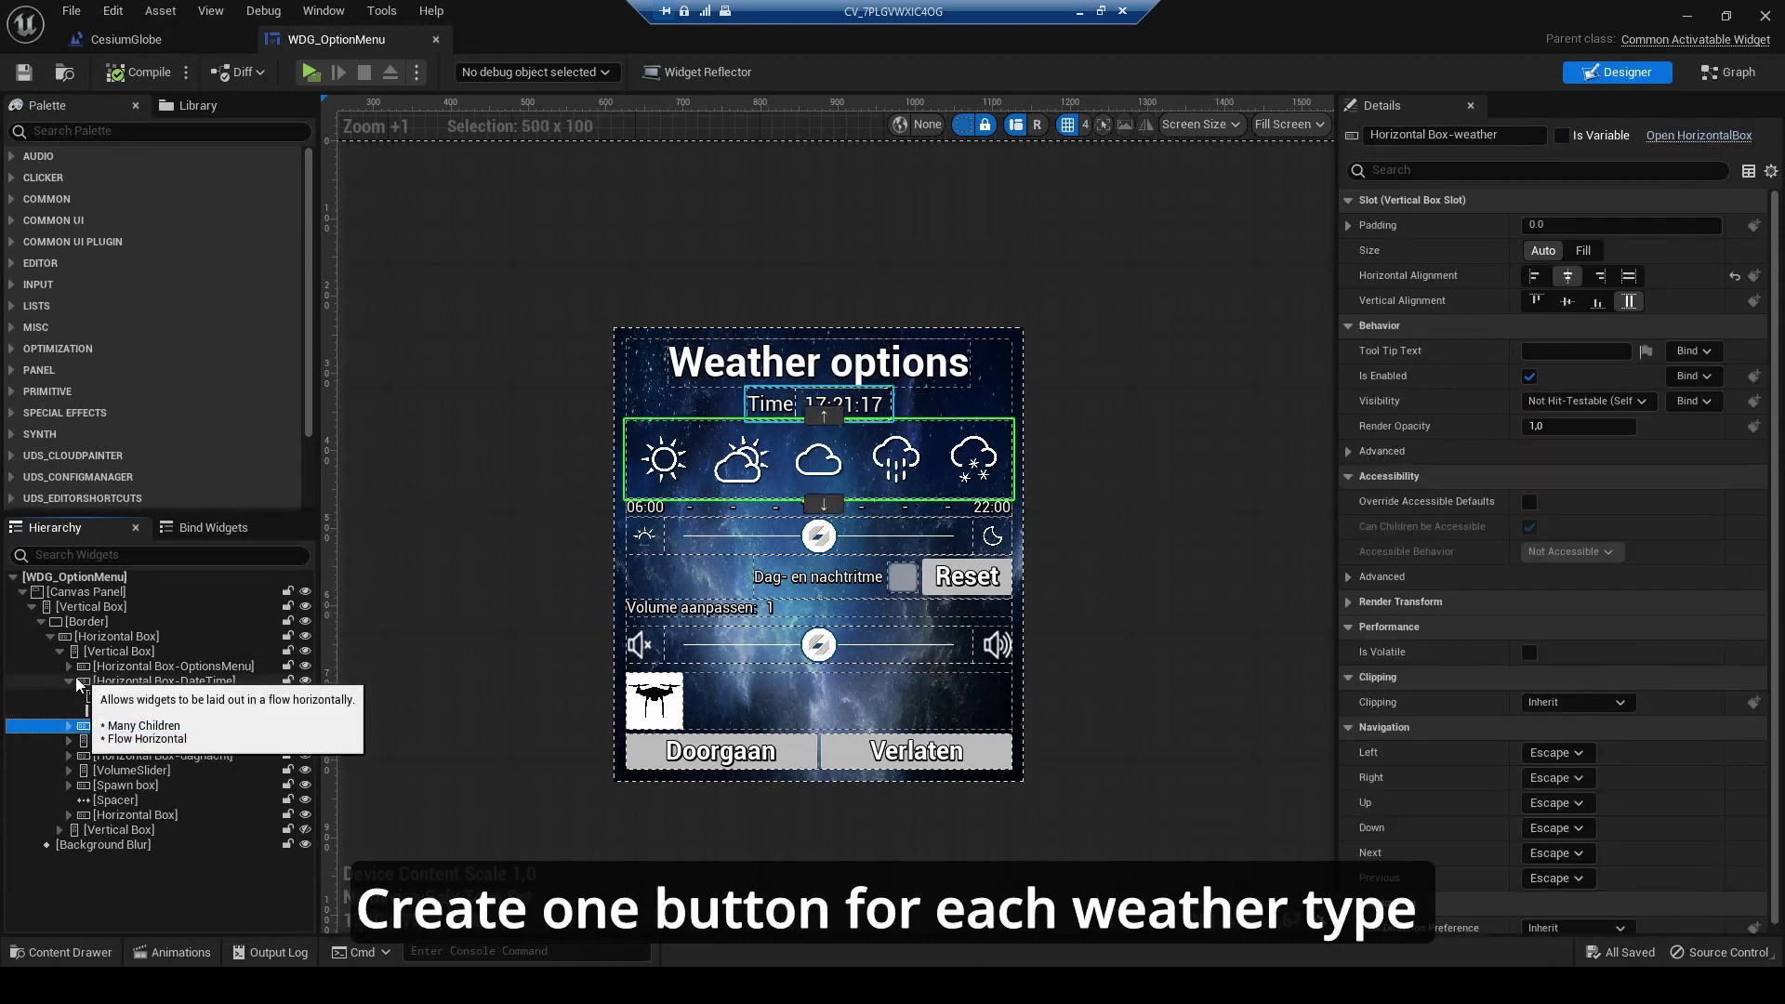
click(70, 681)
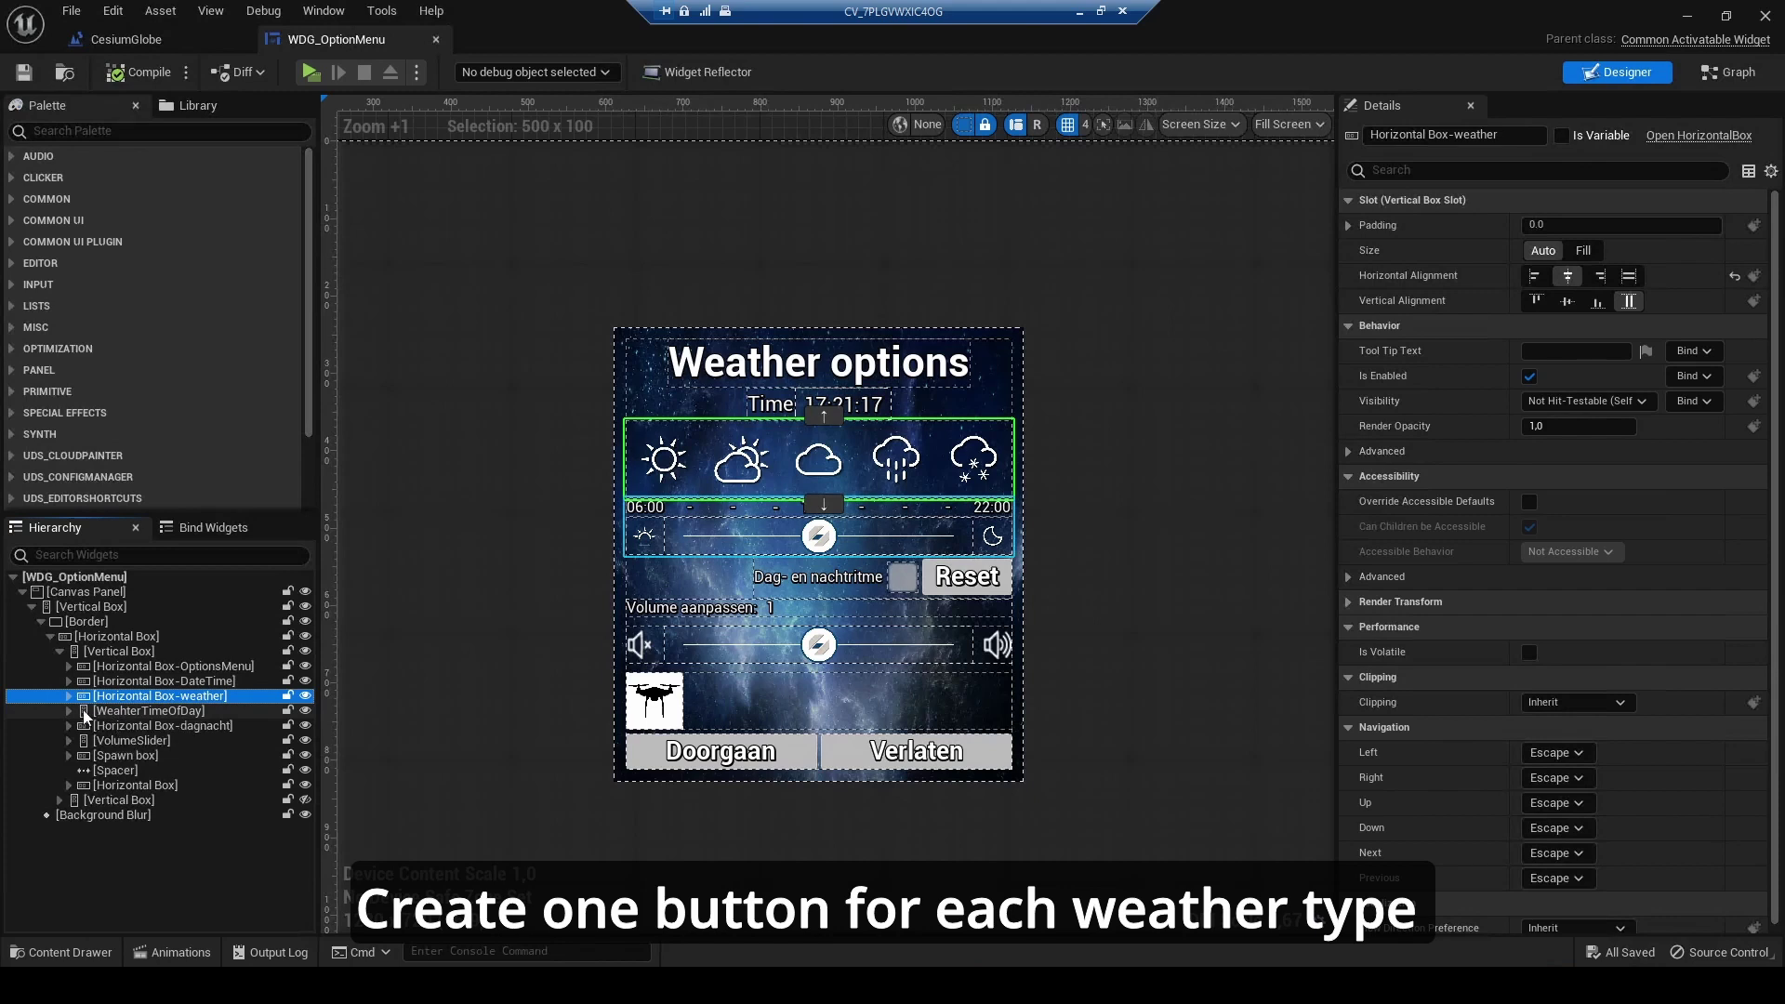
click(70, 697)
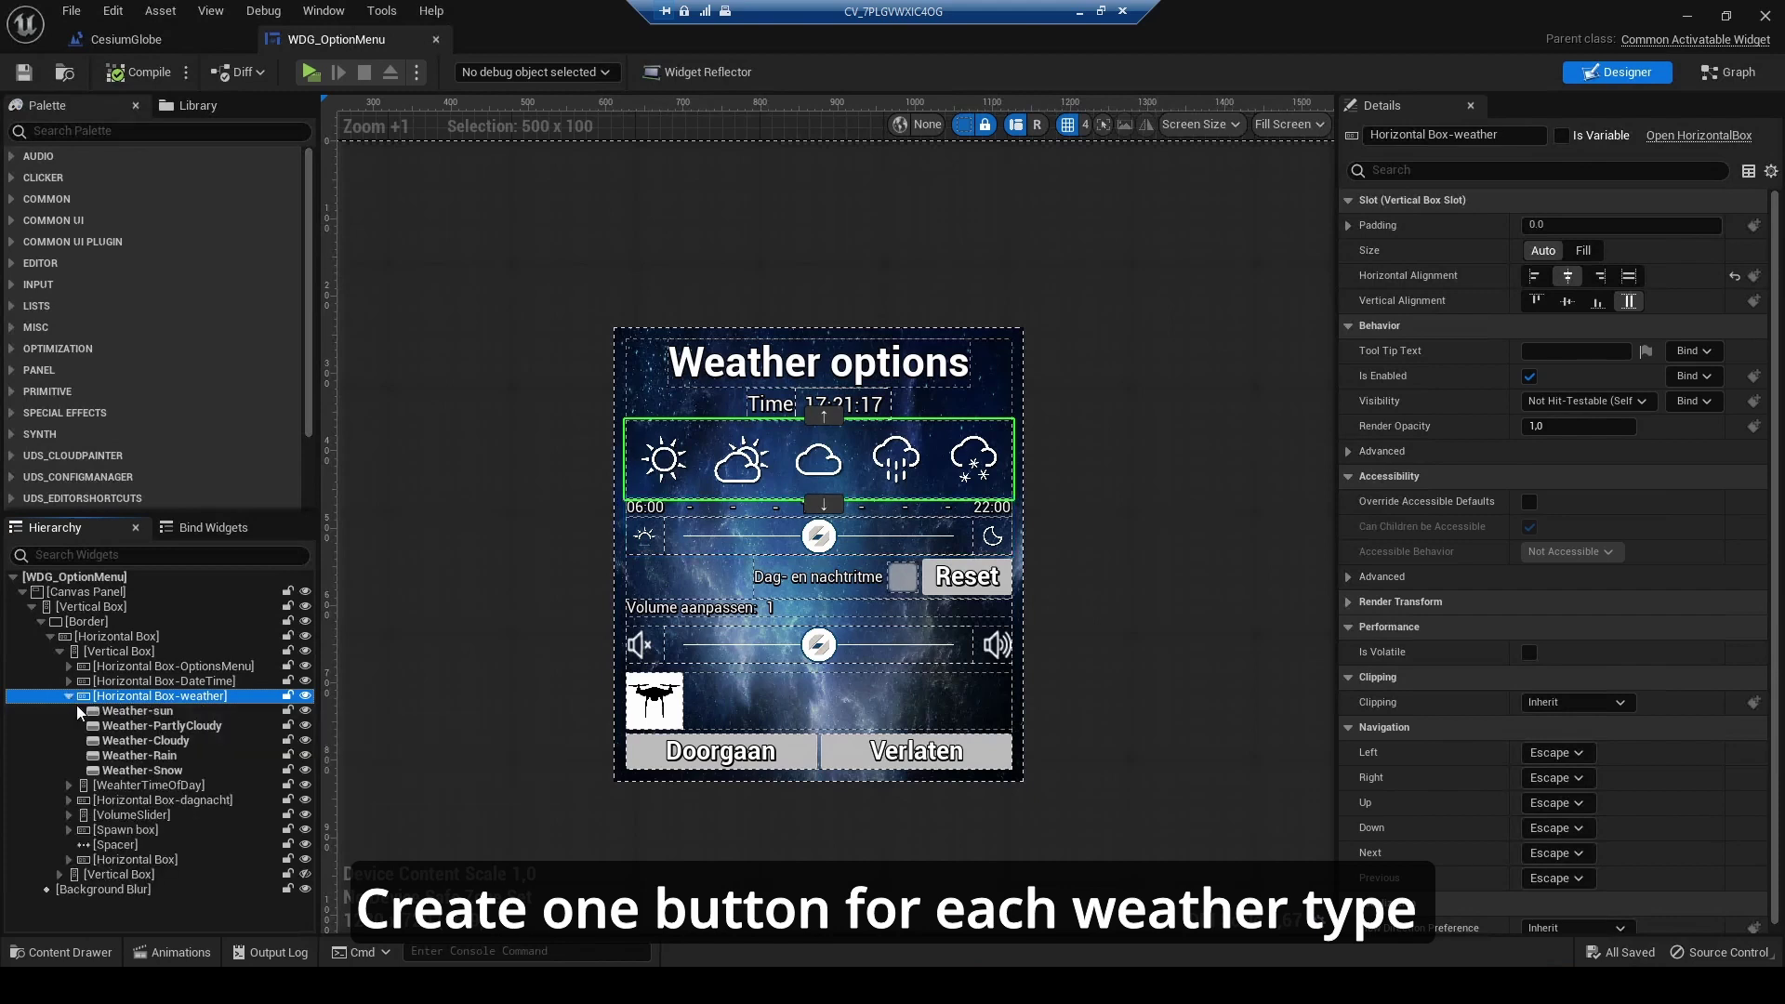
- Open the Weather-sun button's On Clicked event in the graph and inspect its Get All Actors Of Class and Change Weather nodes
click(130, 711)
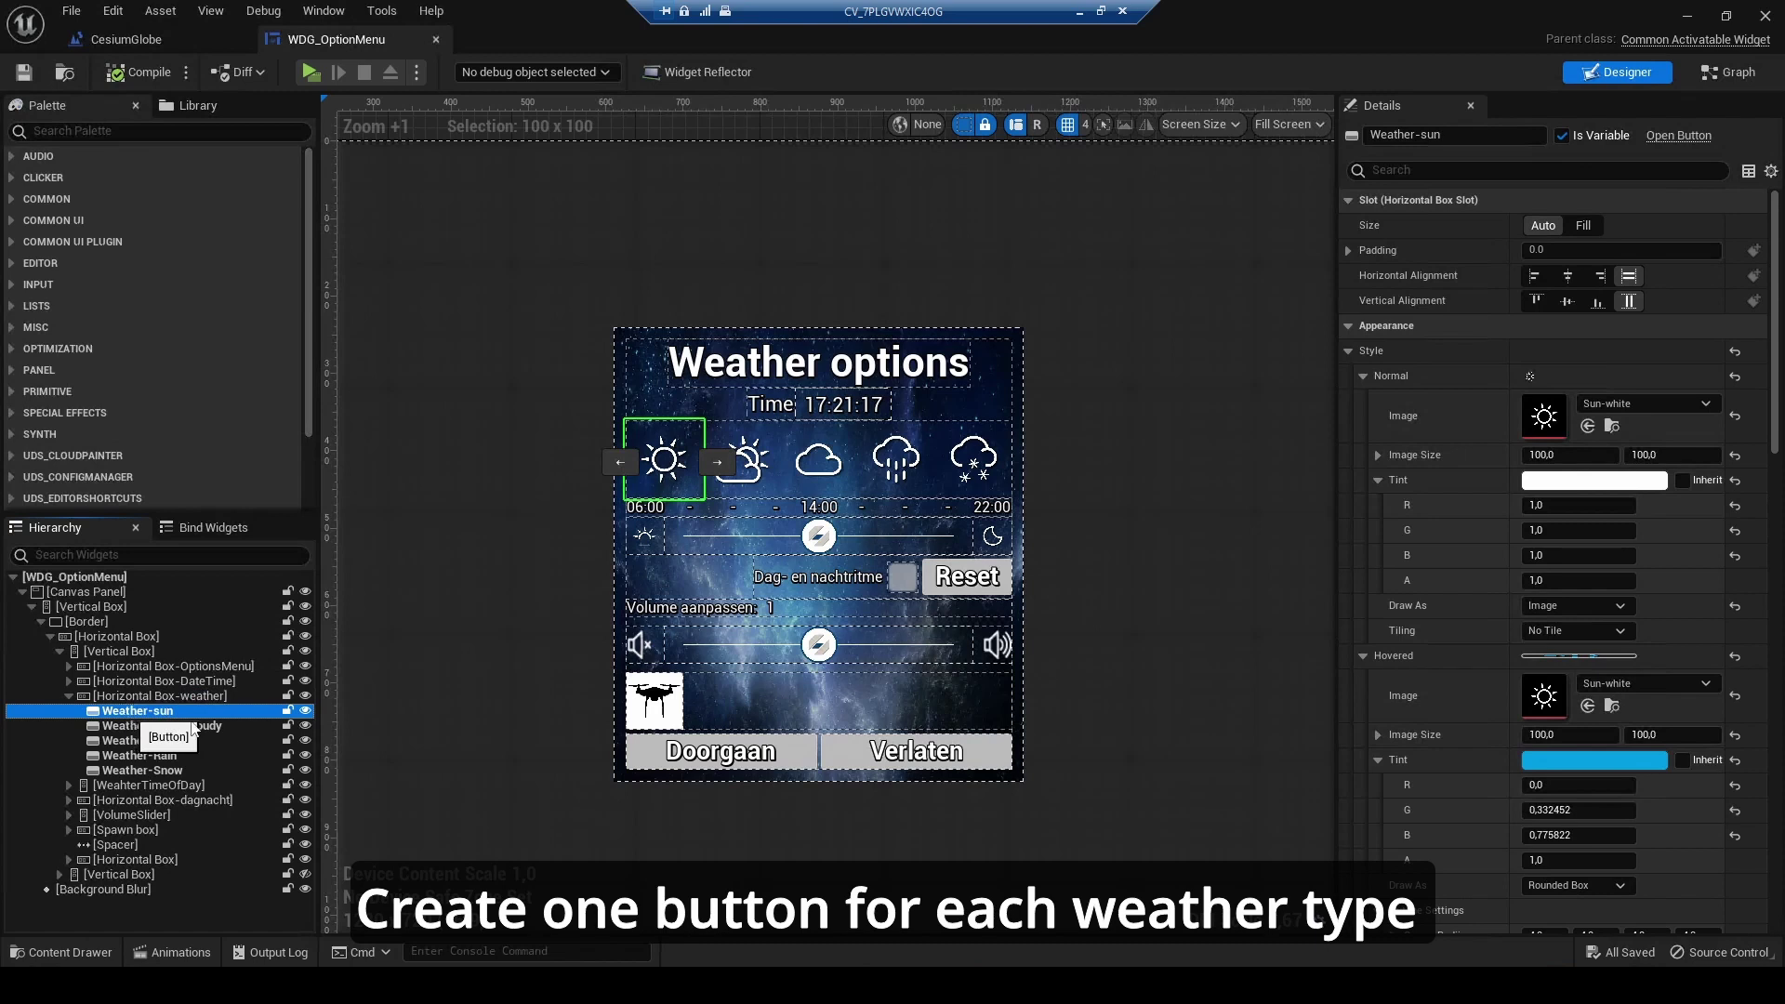
scroll(1574, 603, down, 1)
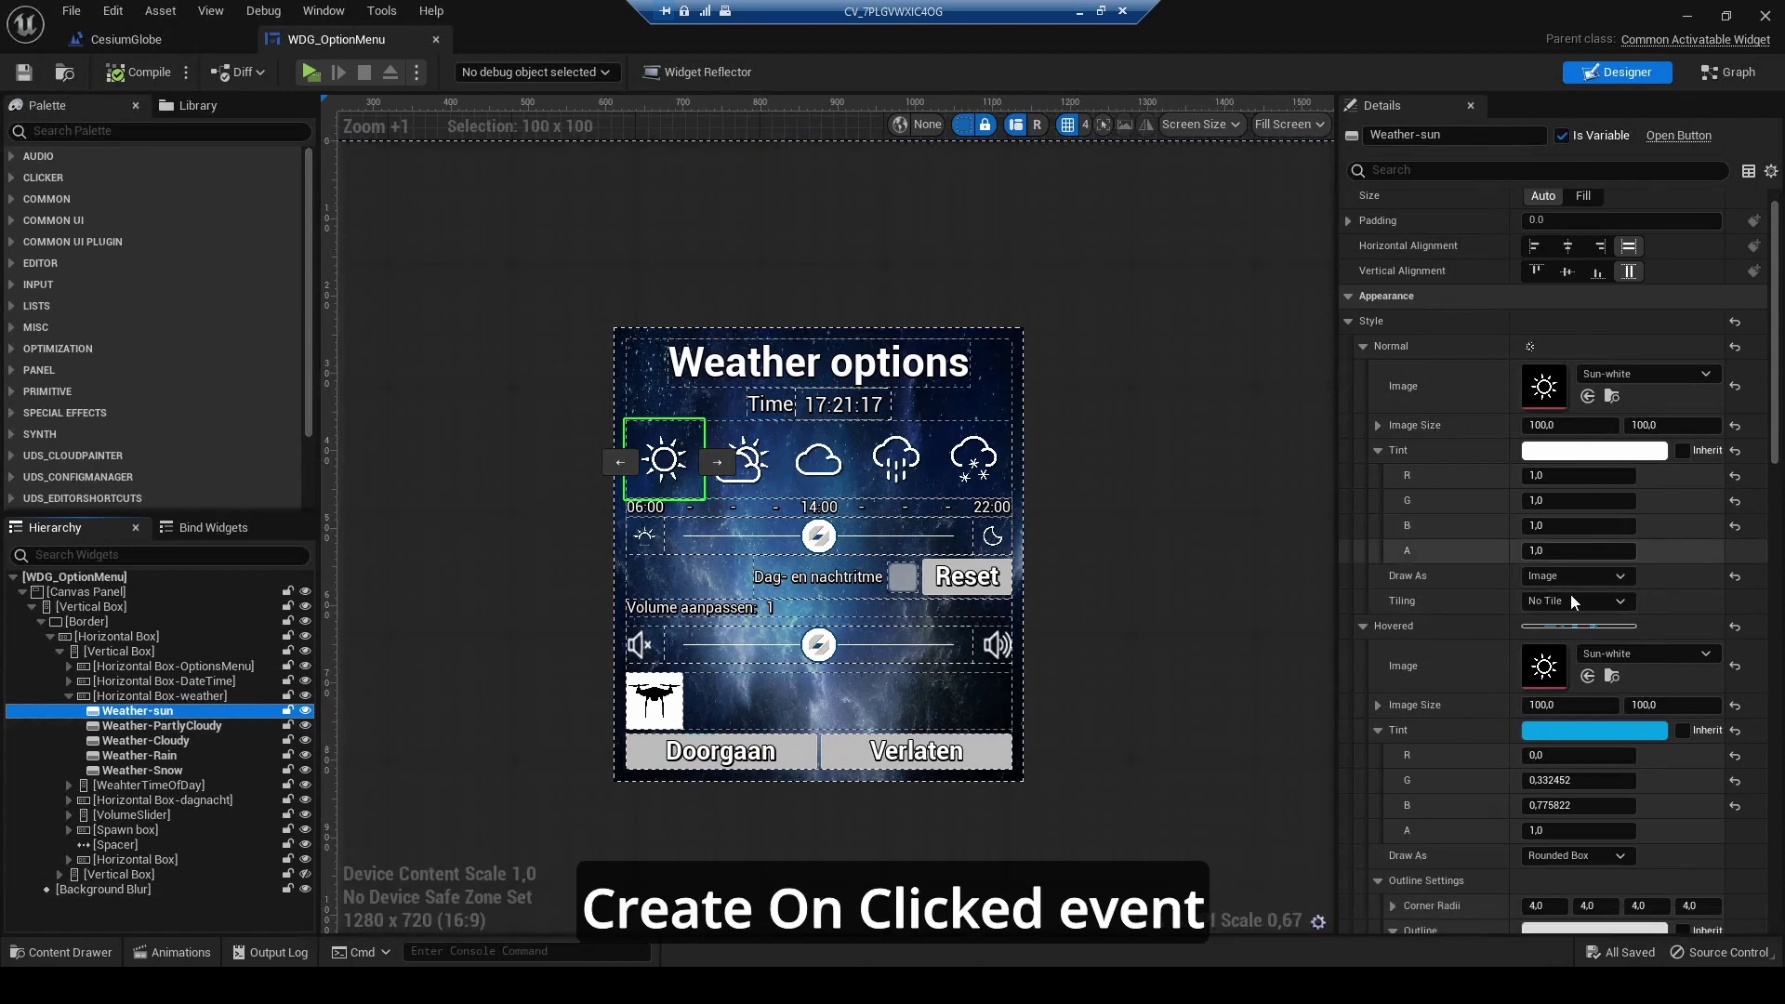
scroll(1574, 603, down, 8)
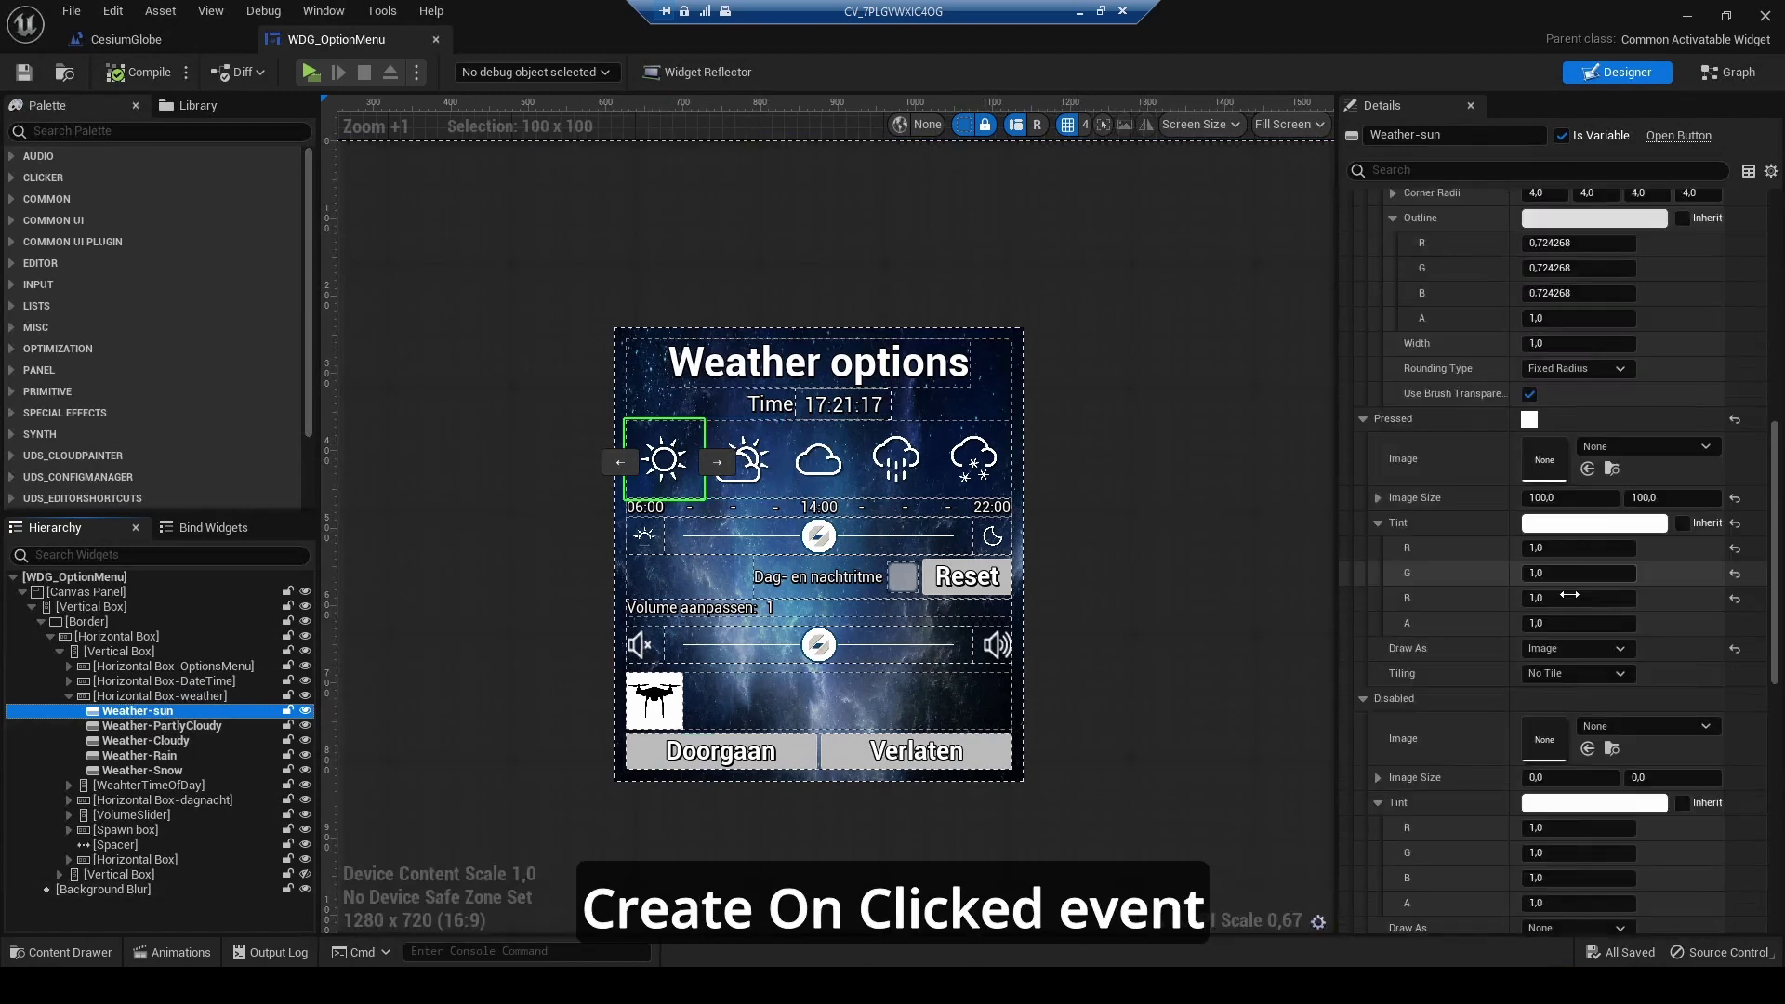
scroll(1569, 595, down, 10)
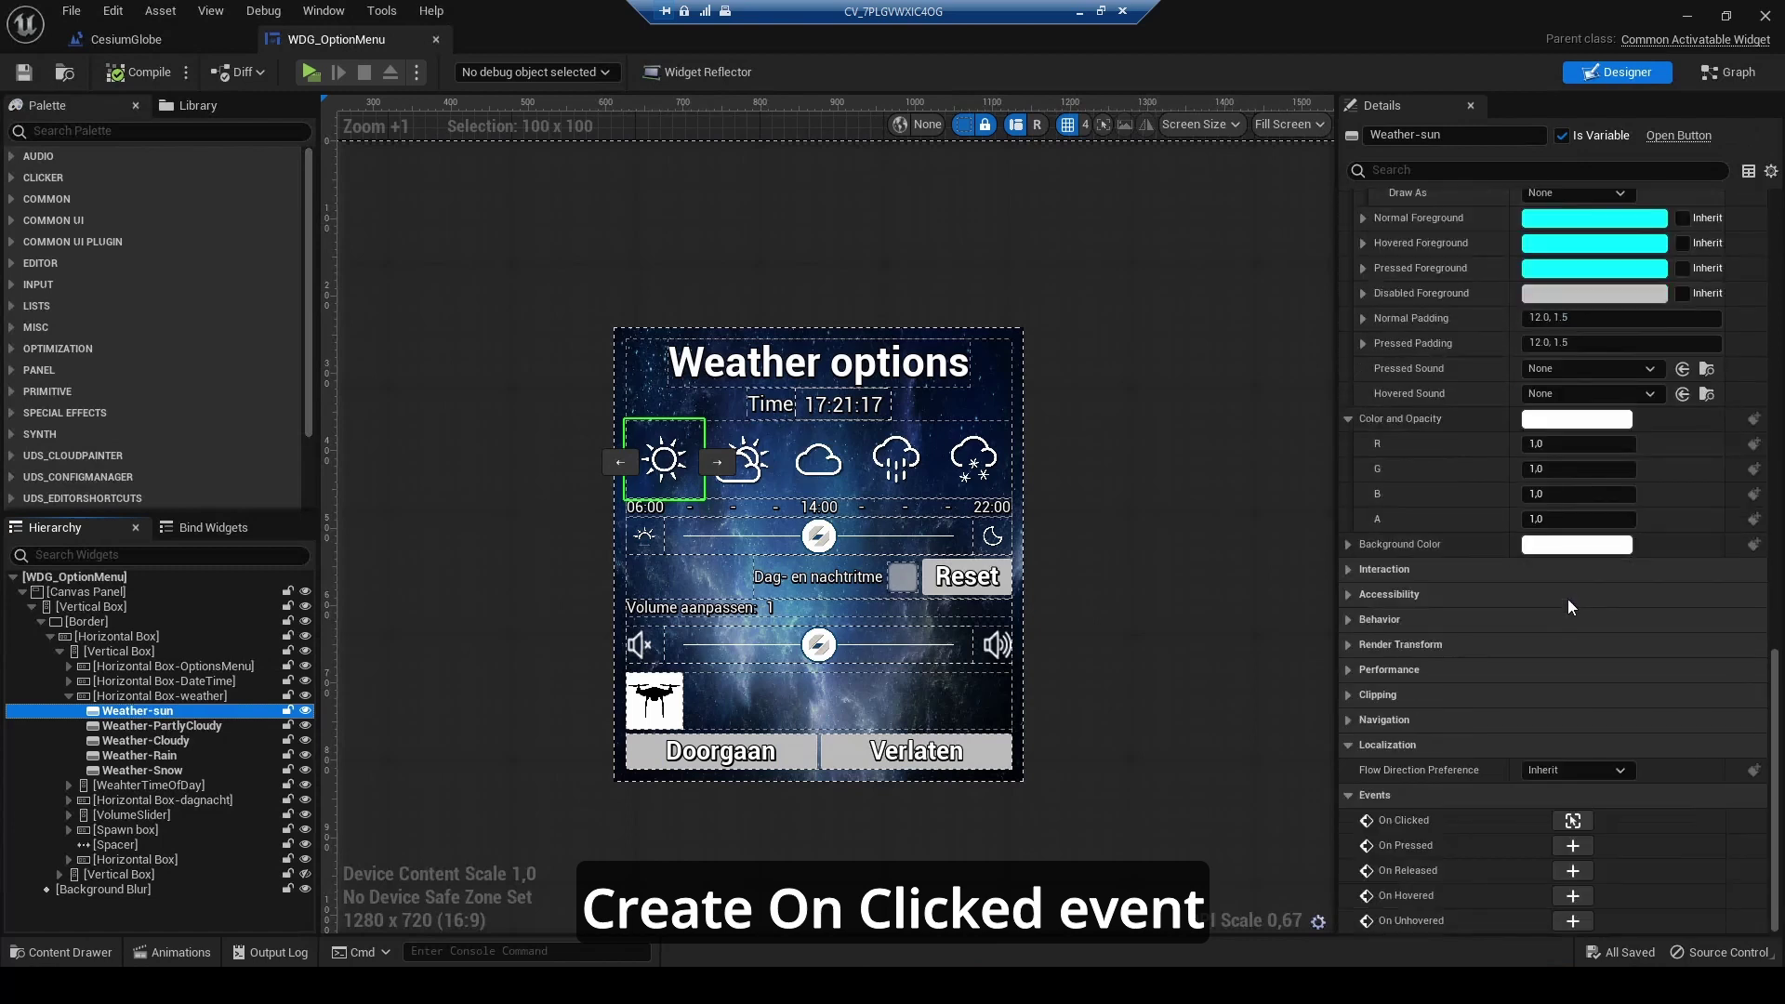
click(1573, 822)
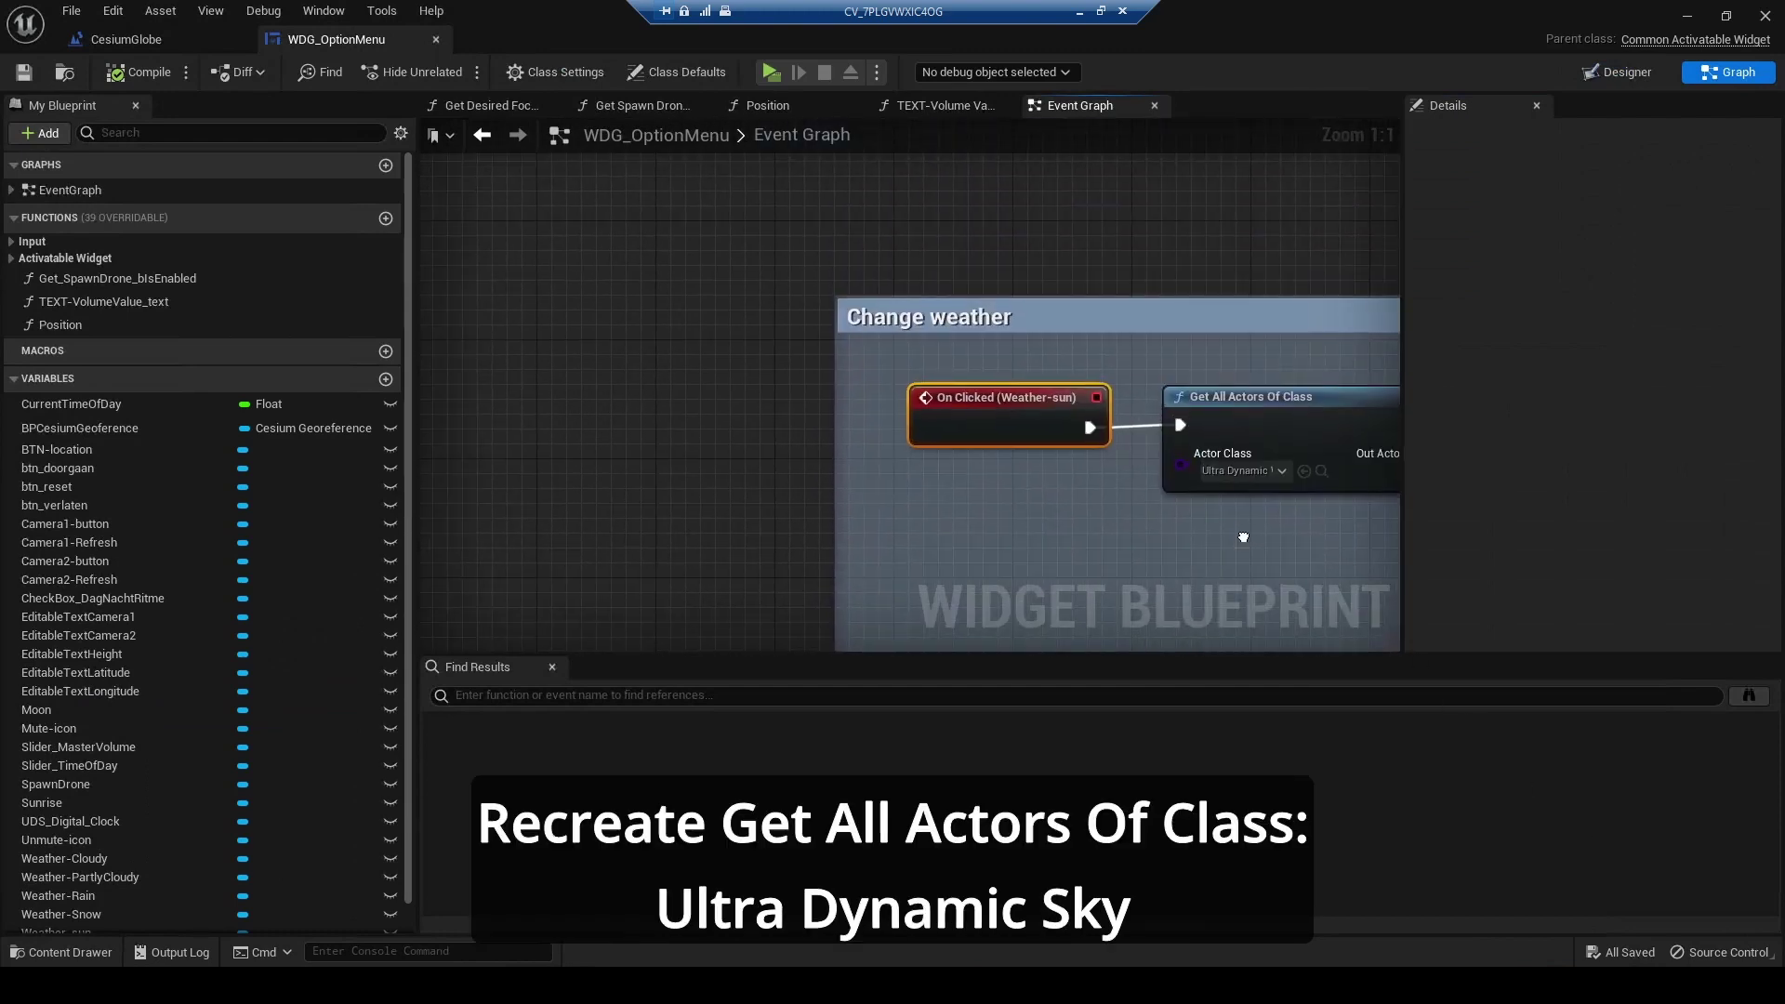
right_drag(1243, 536, 737, 490)
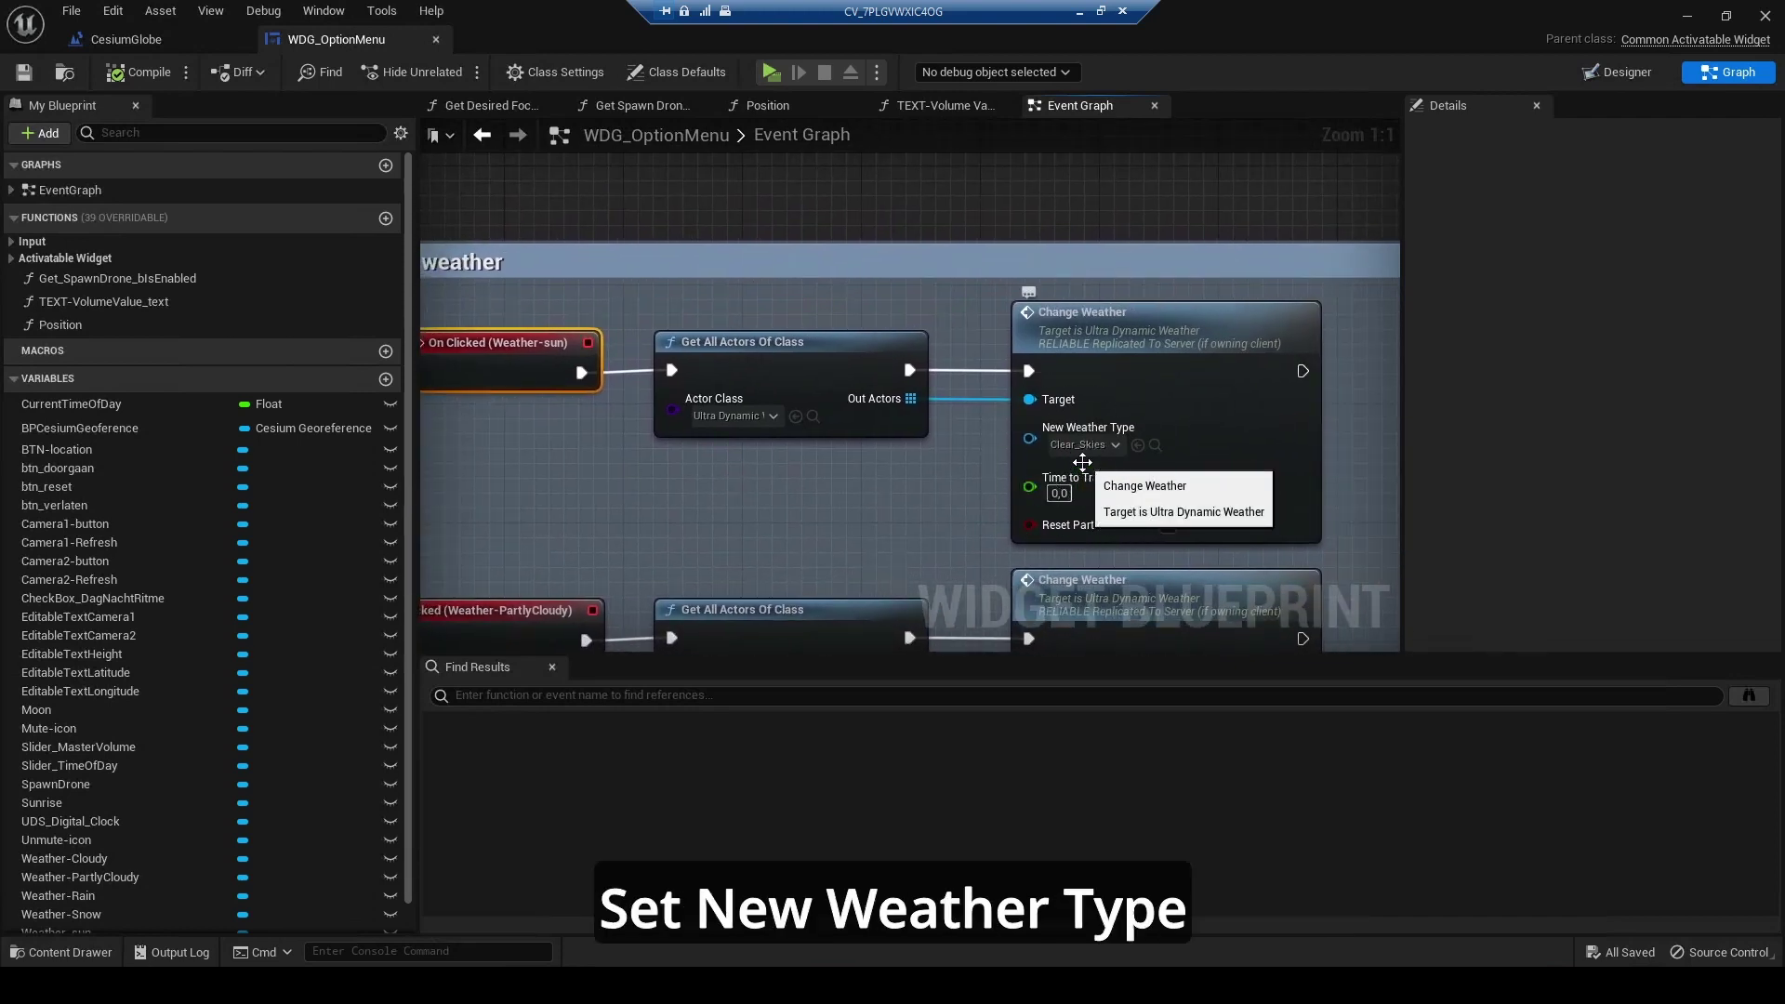
- Return to the widget's designer view, collapse Horizontal Box-weather and expand the WeahterTimeOfDay vertical box
click(1607, 80)
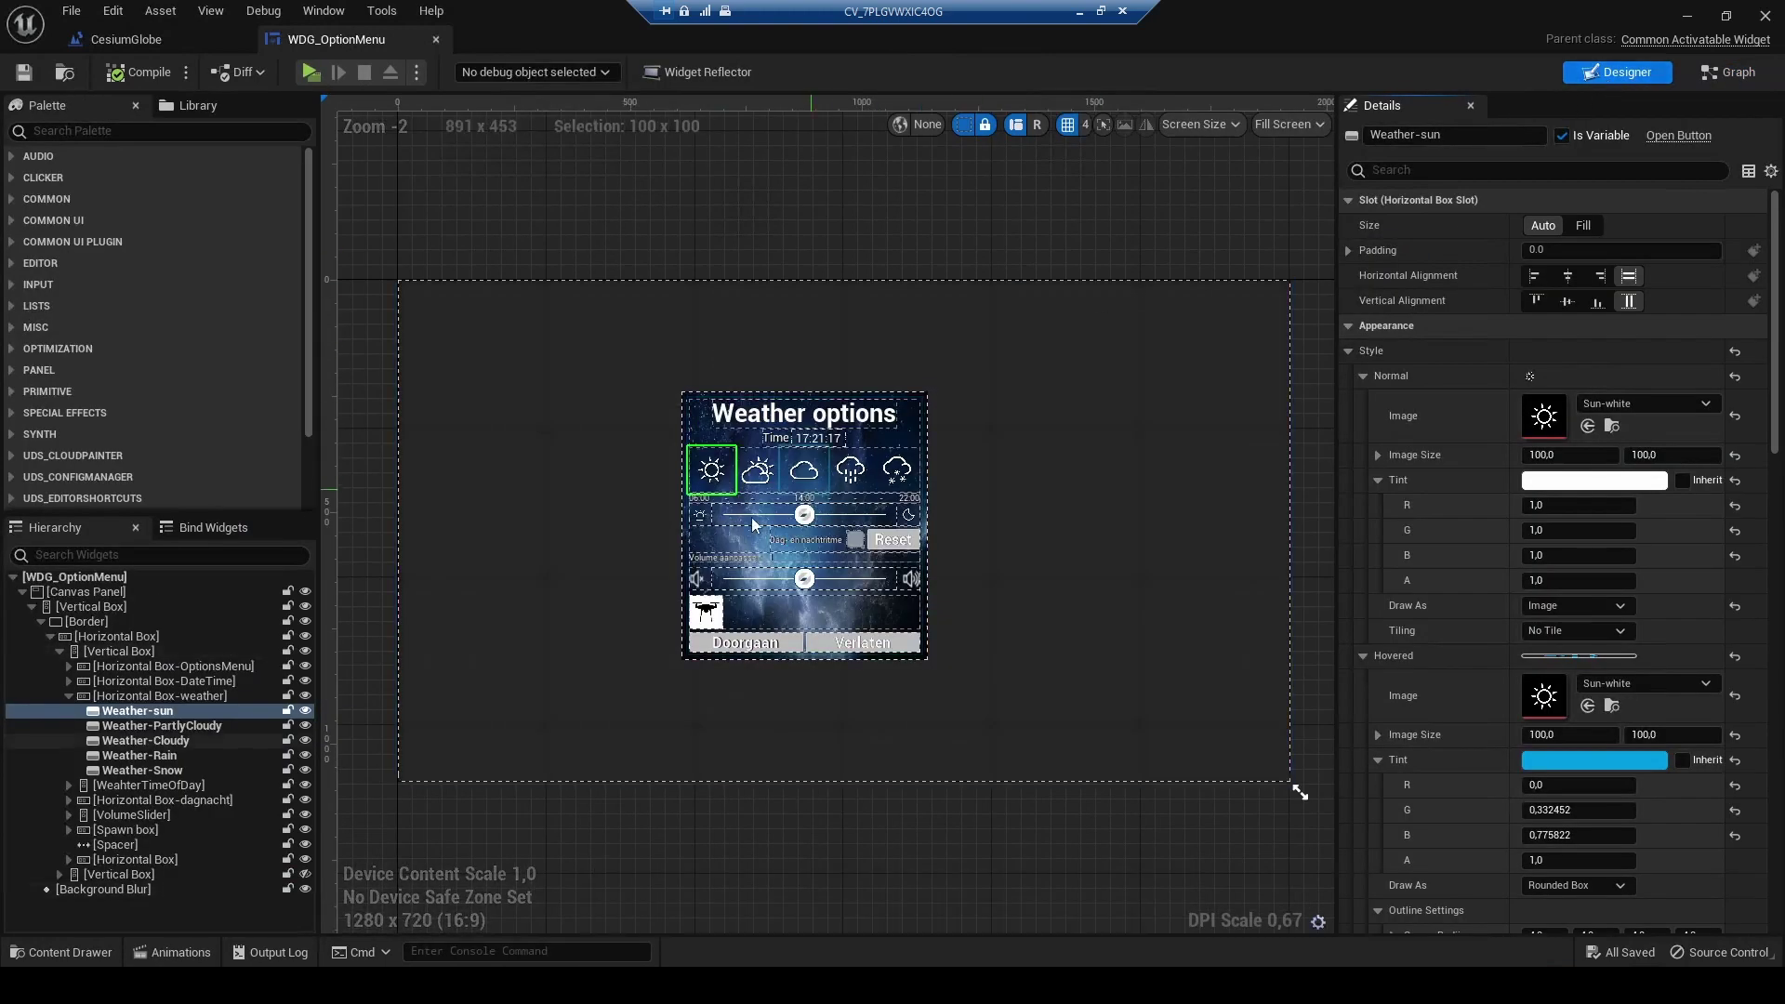
scroll(735, 528, up, 3)
scroll(561, 524, up, 1)
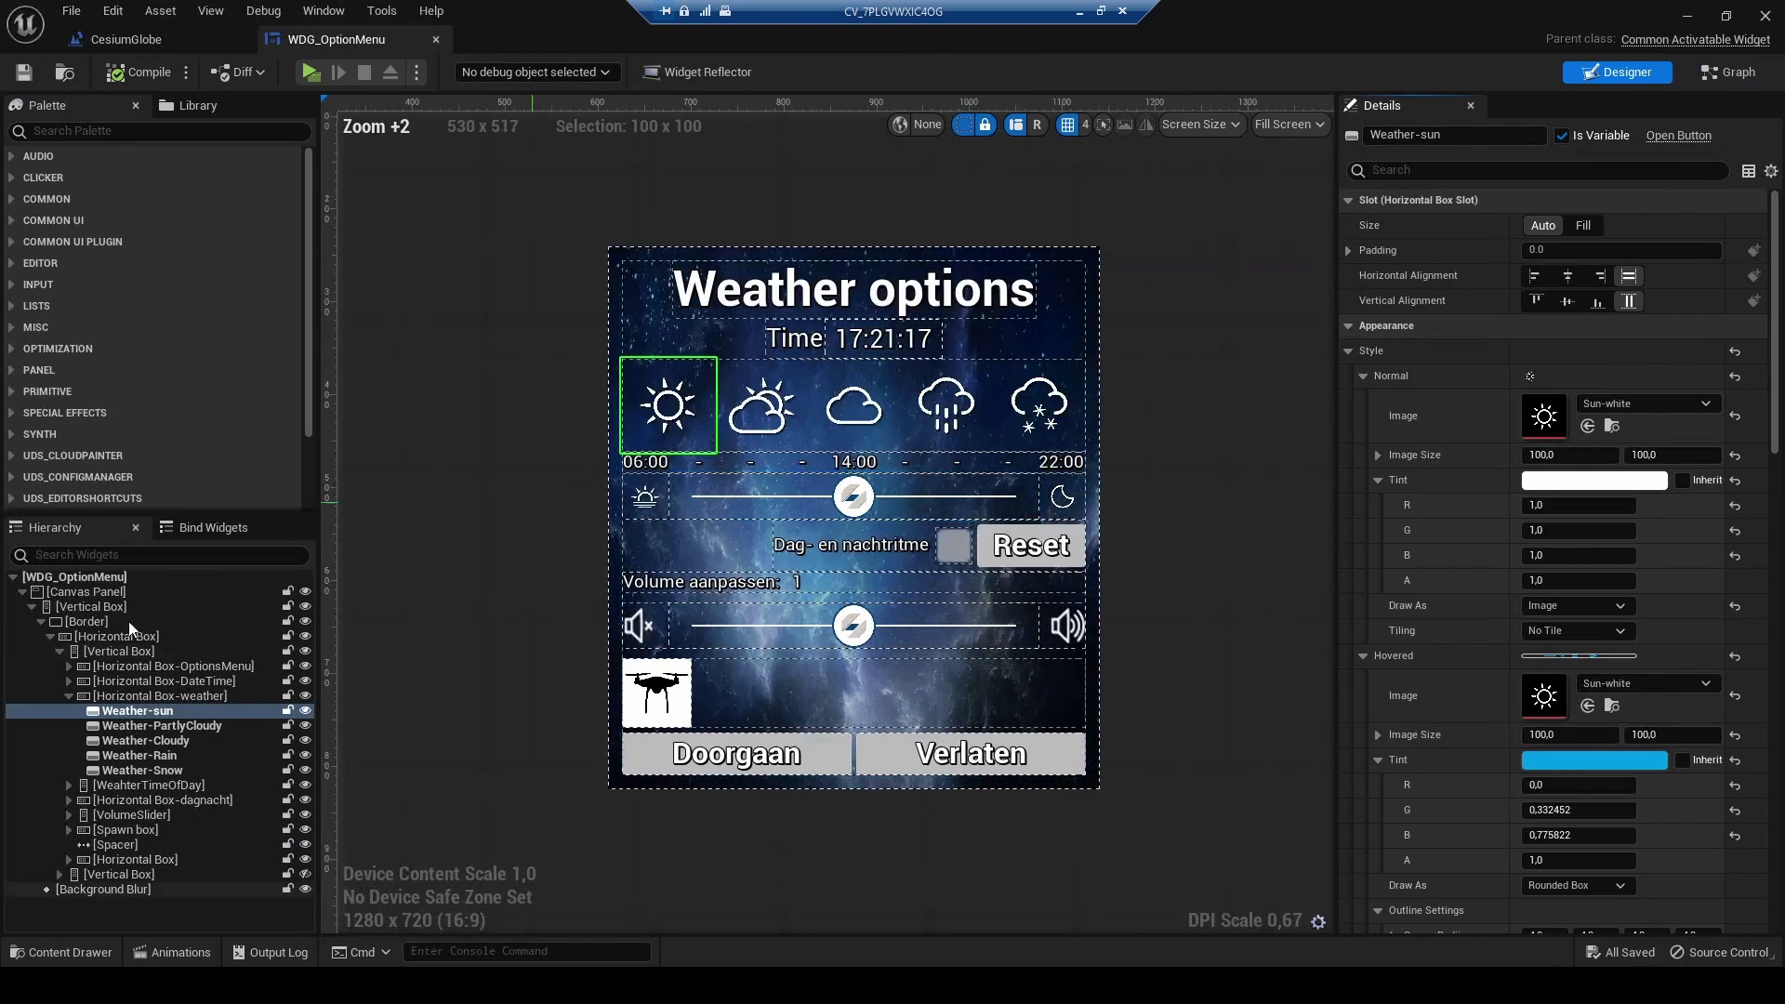
click(69, 695)
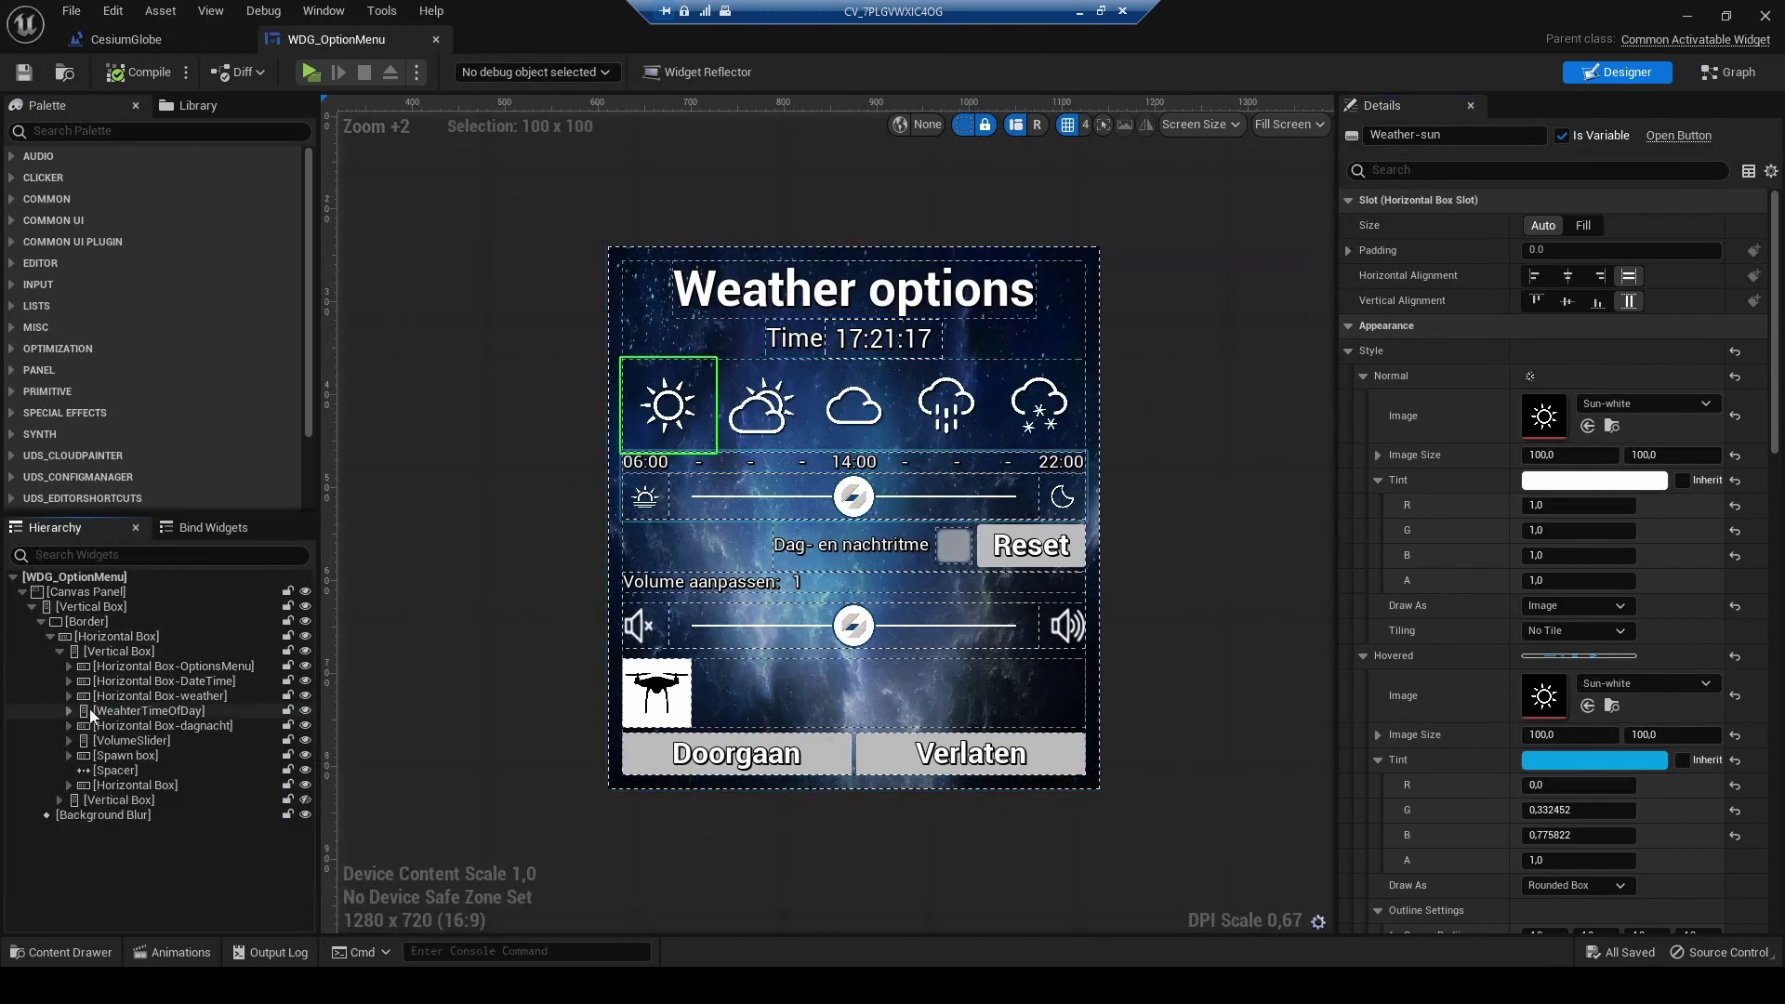
click(113, 712)
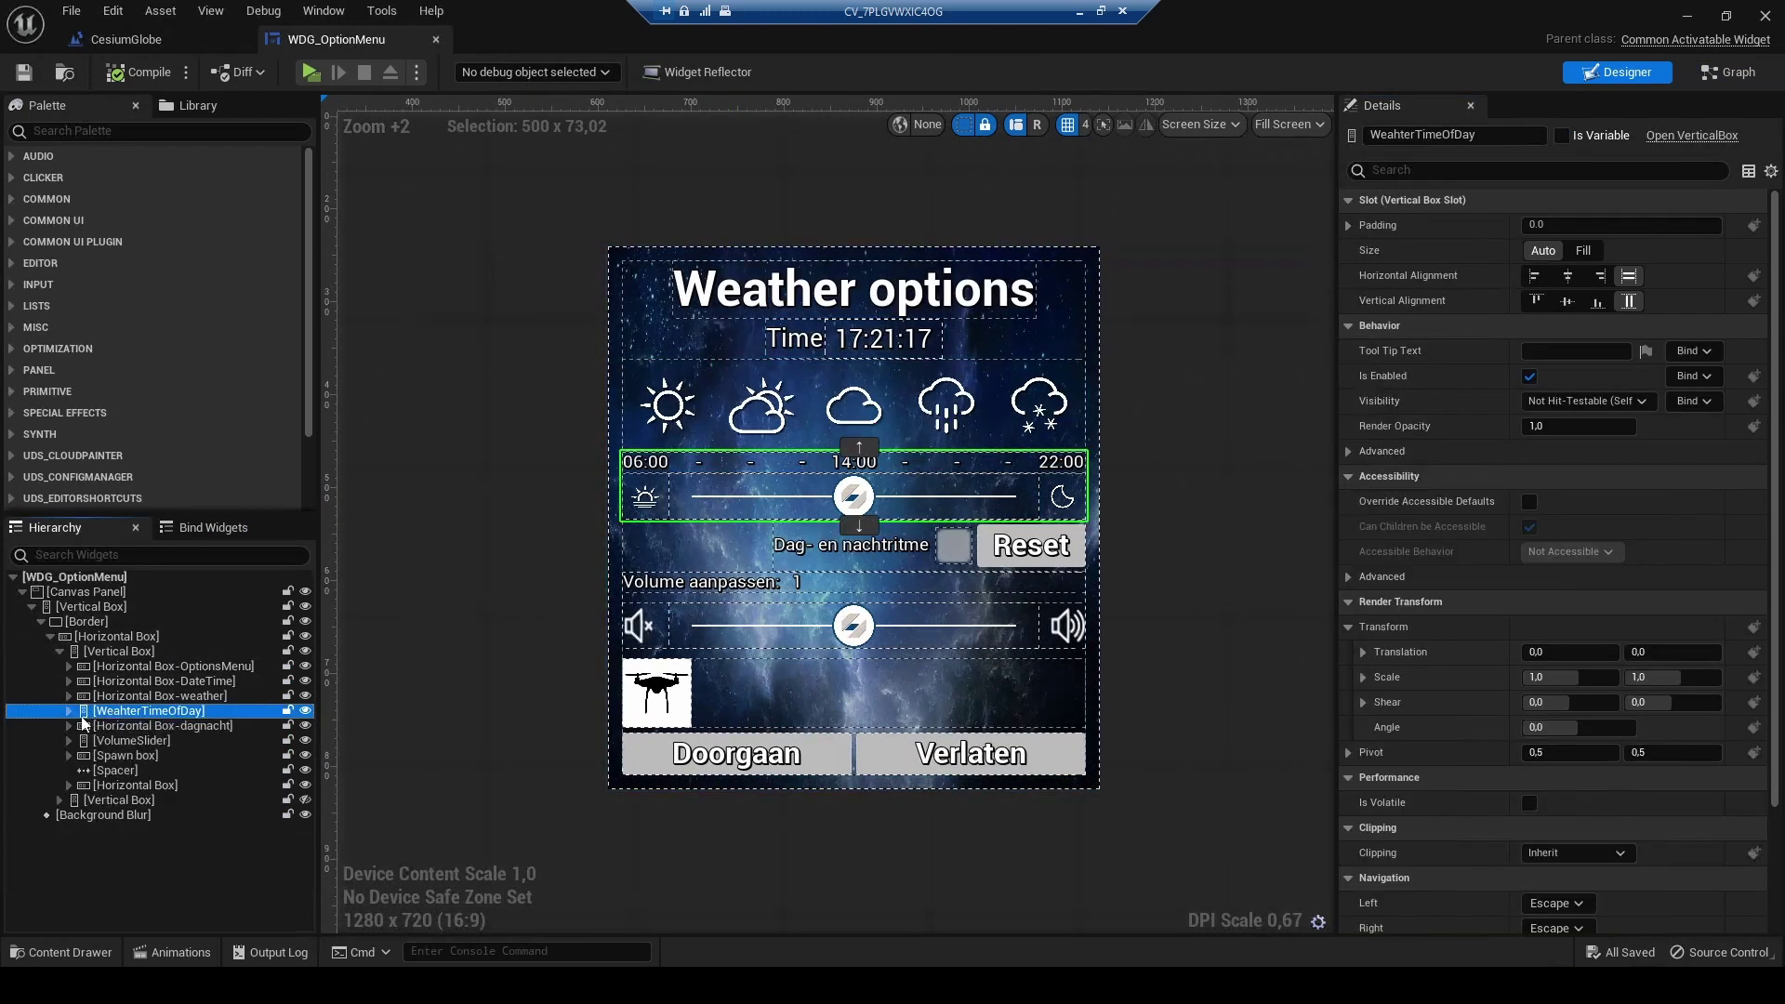
click(69, 711)
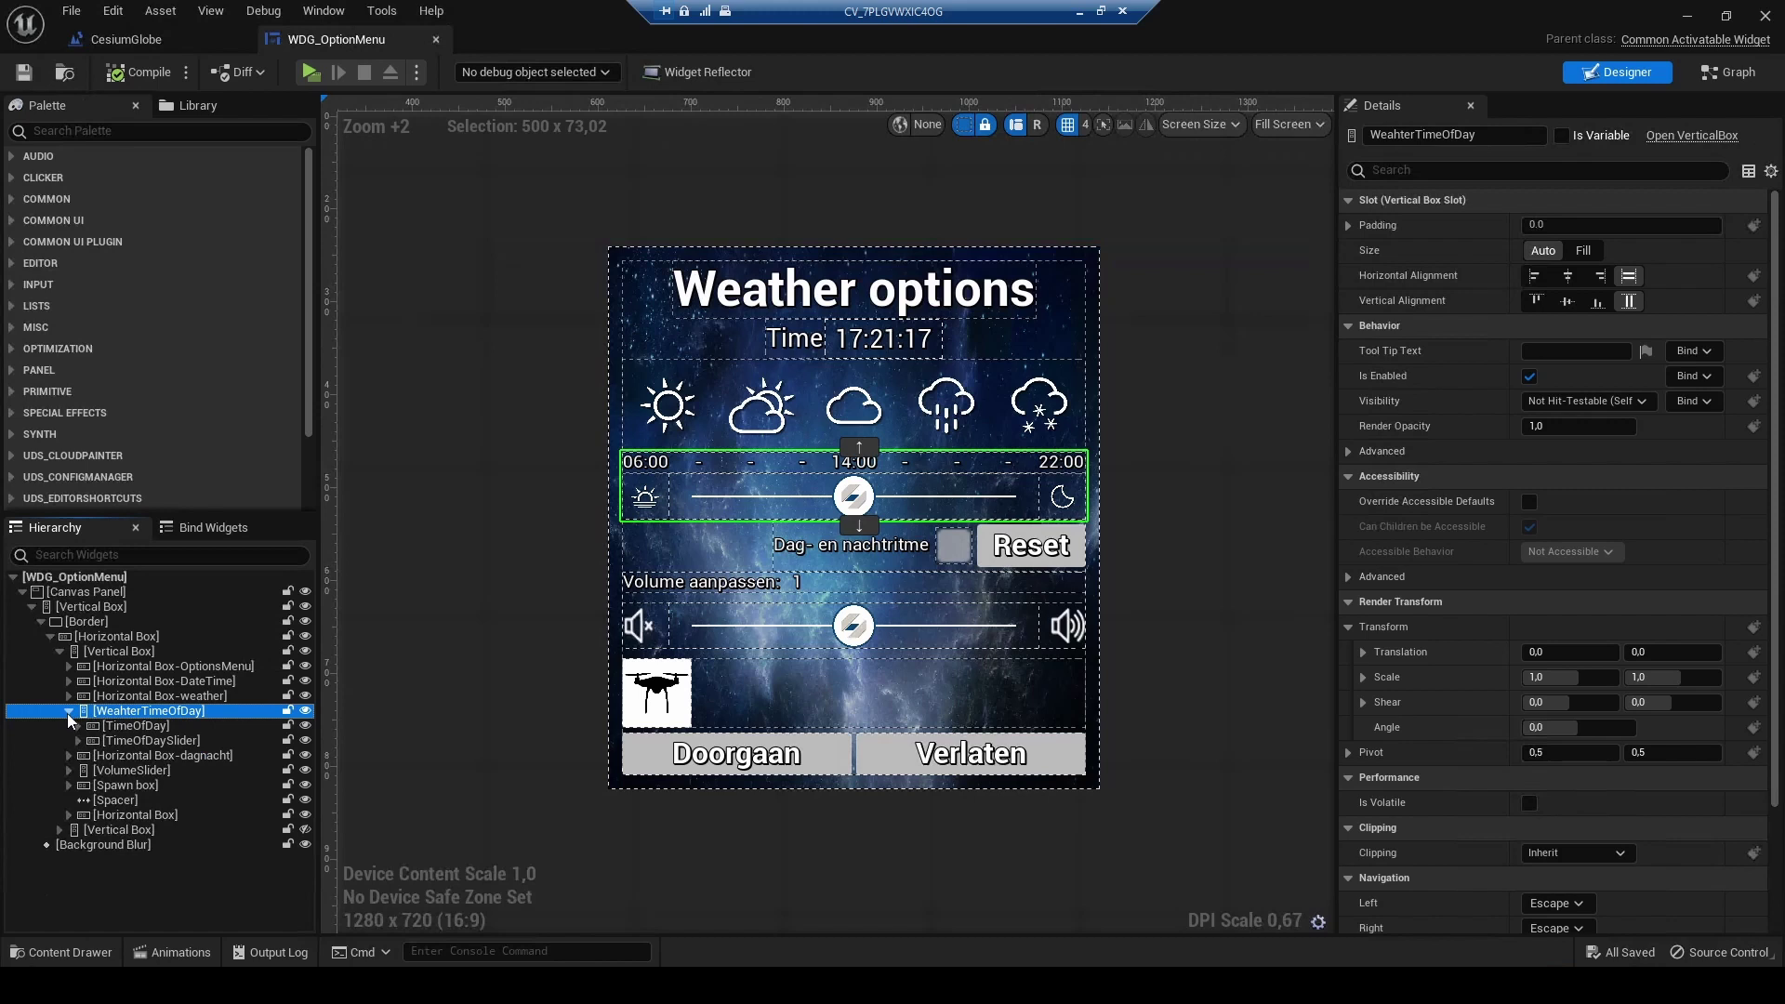
- Expand the TimeOfDay and TimeOfDaySlider boxes and identify the 14:00 text label and the slider row in the designer
click(128, 727)
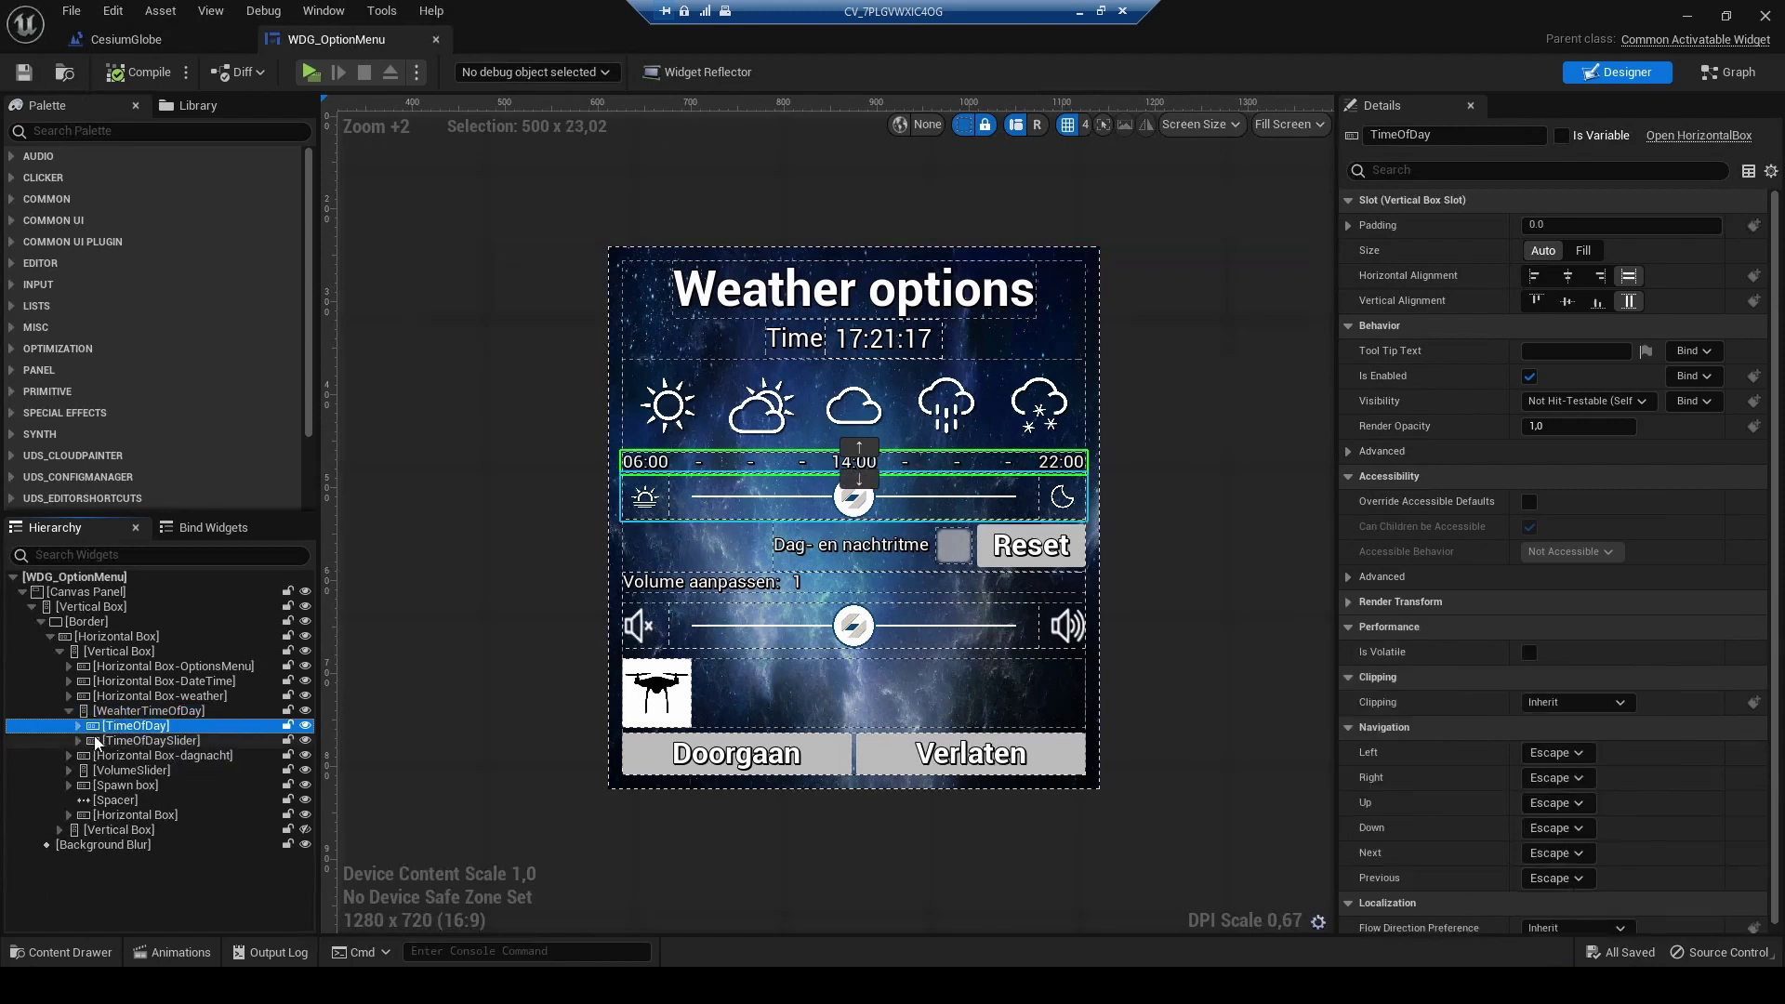
click(78, 741)
click(78, 726)
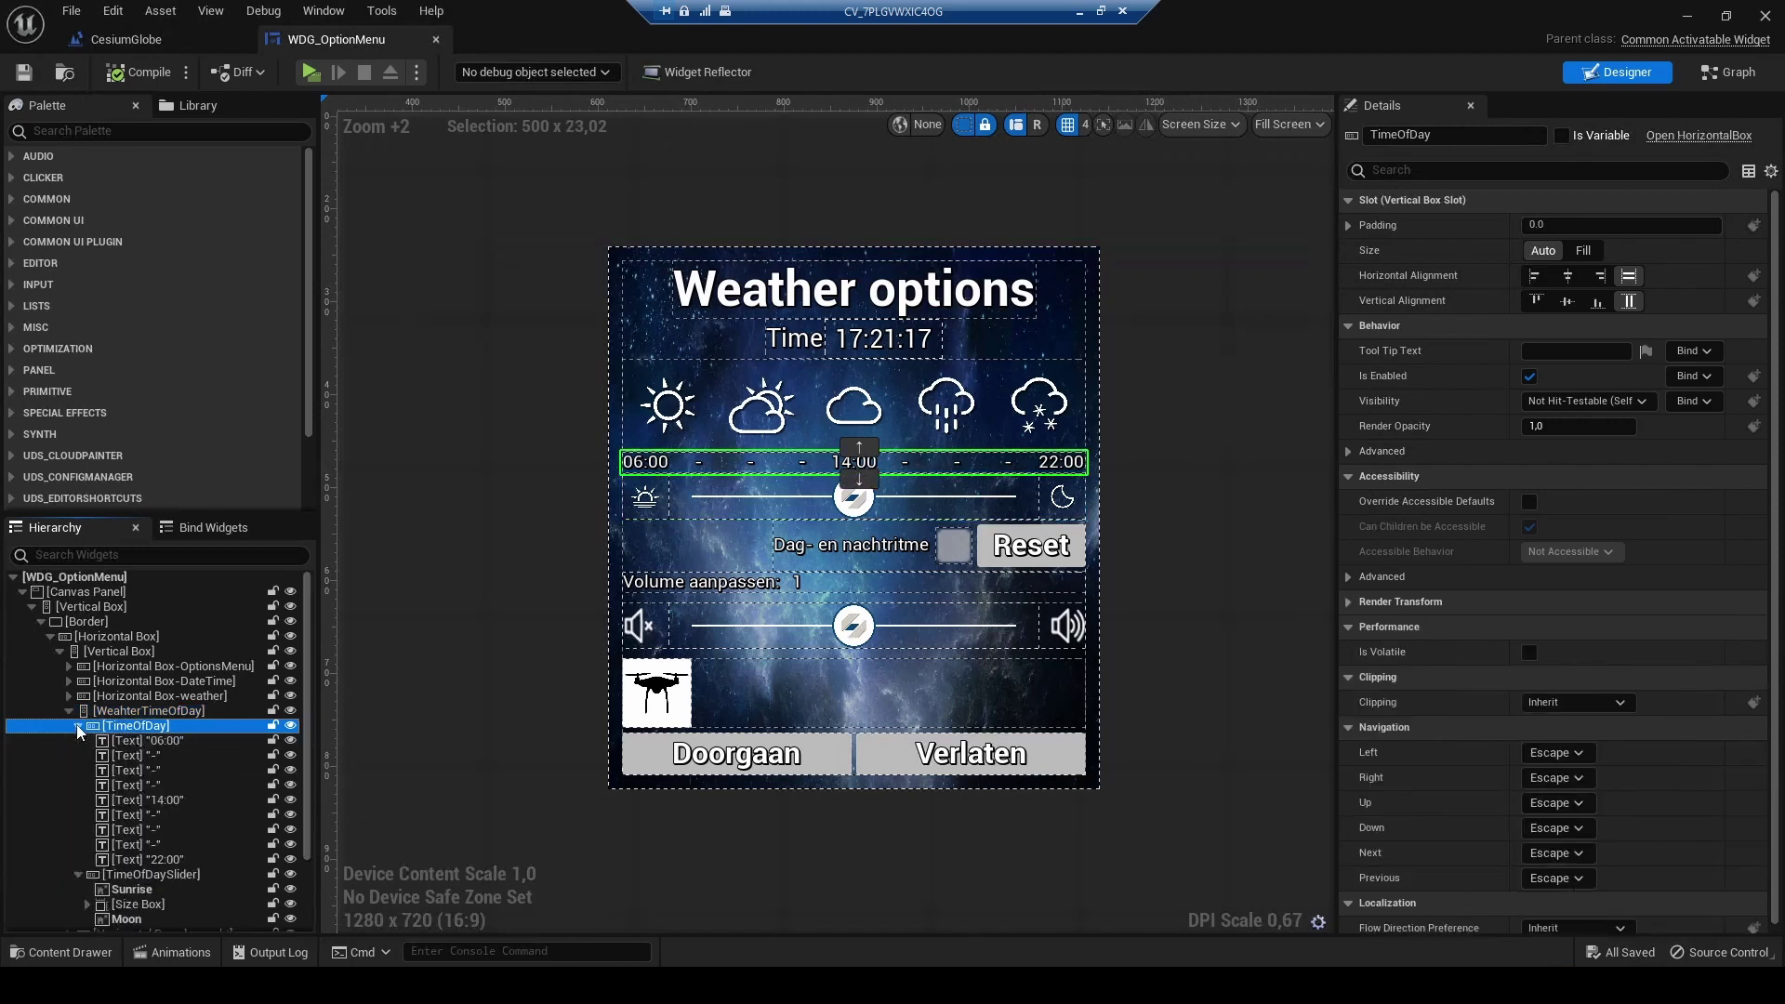
click(153, 803)
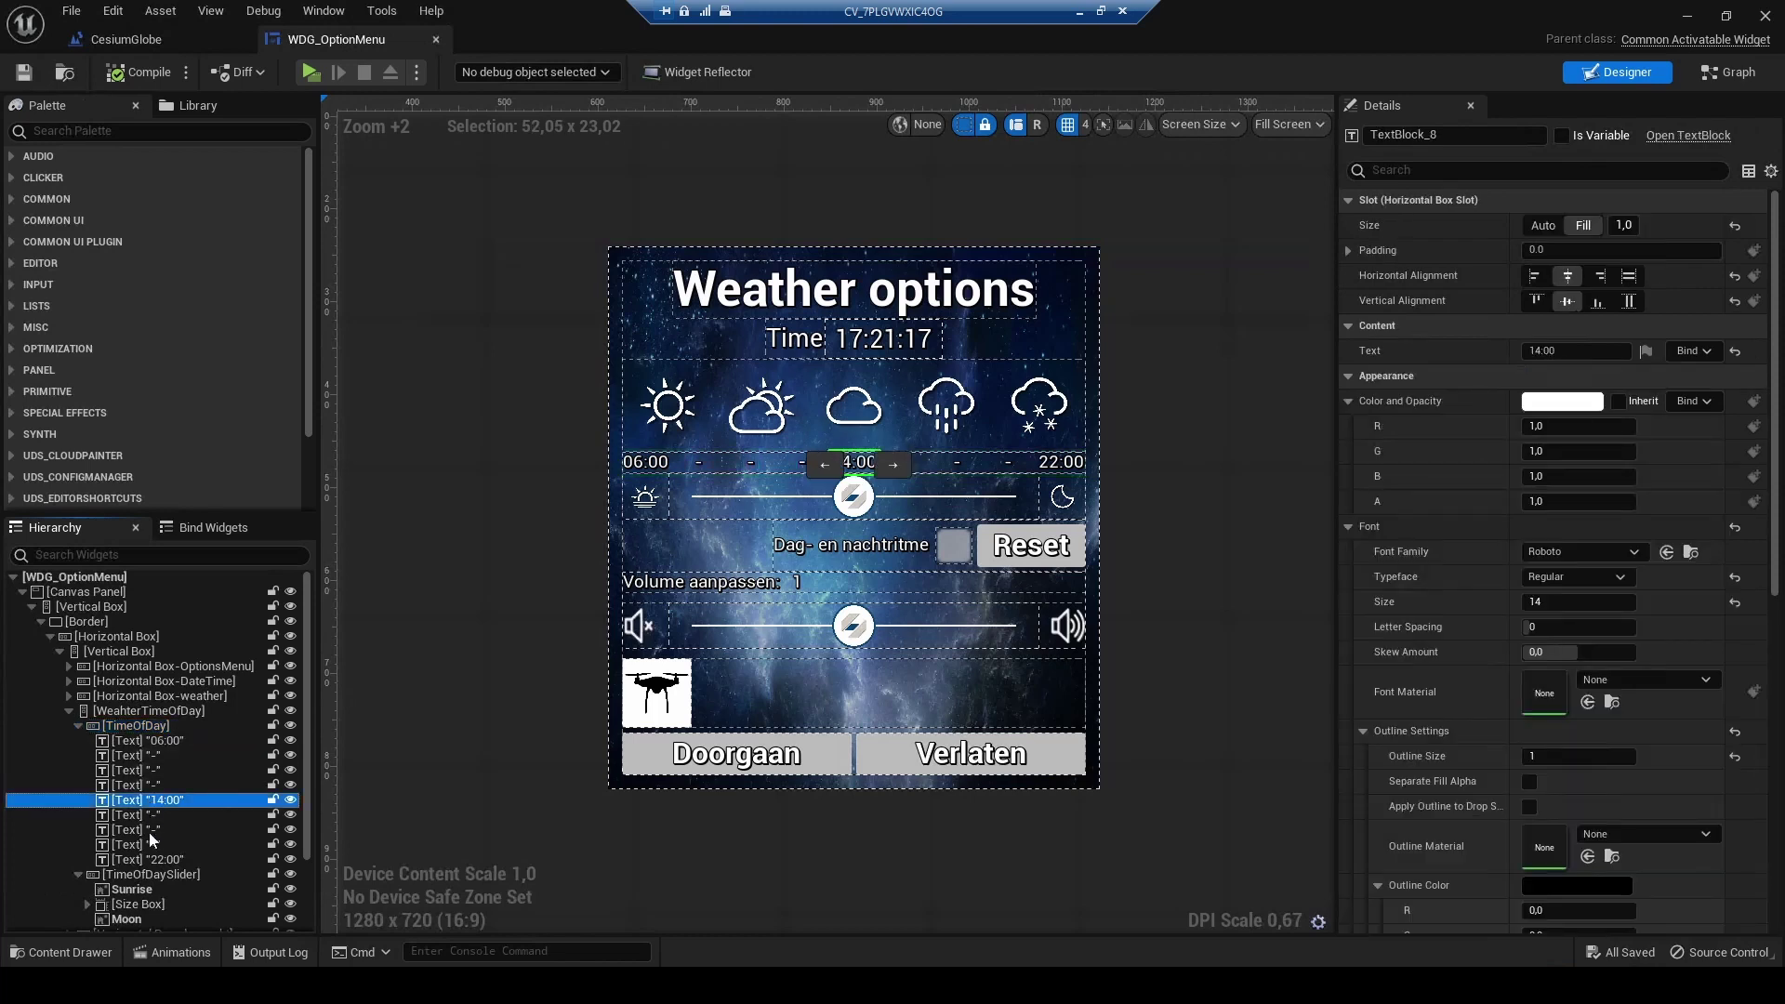
click(153, 875)
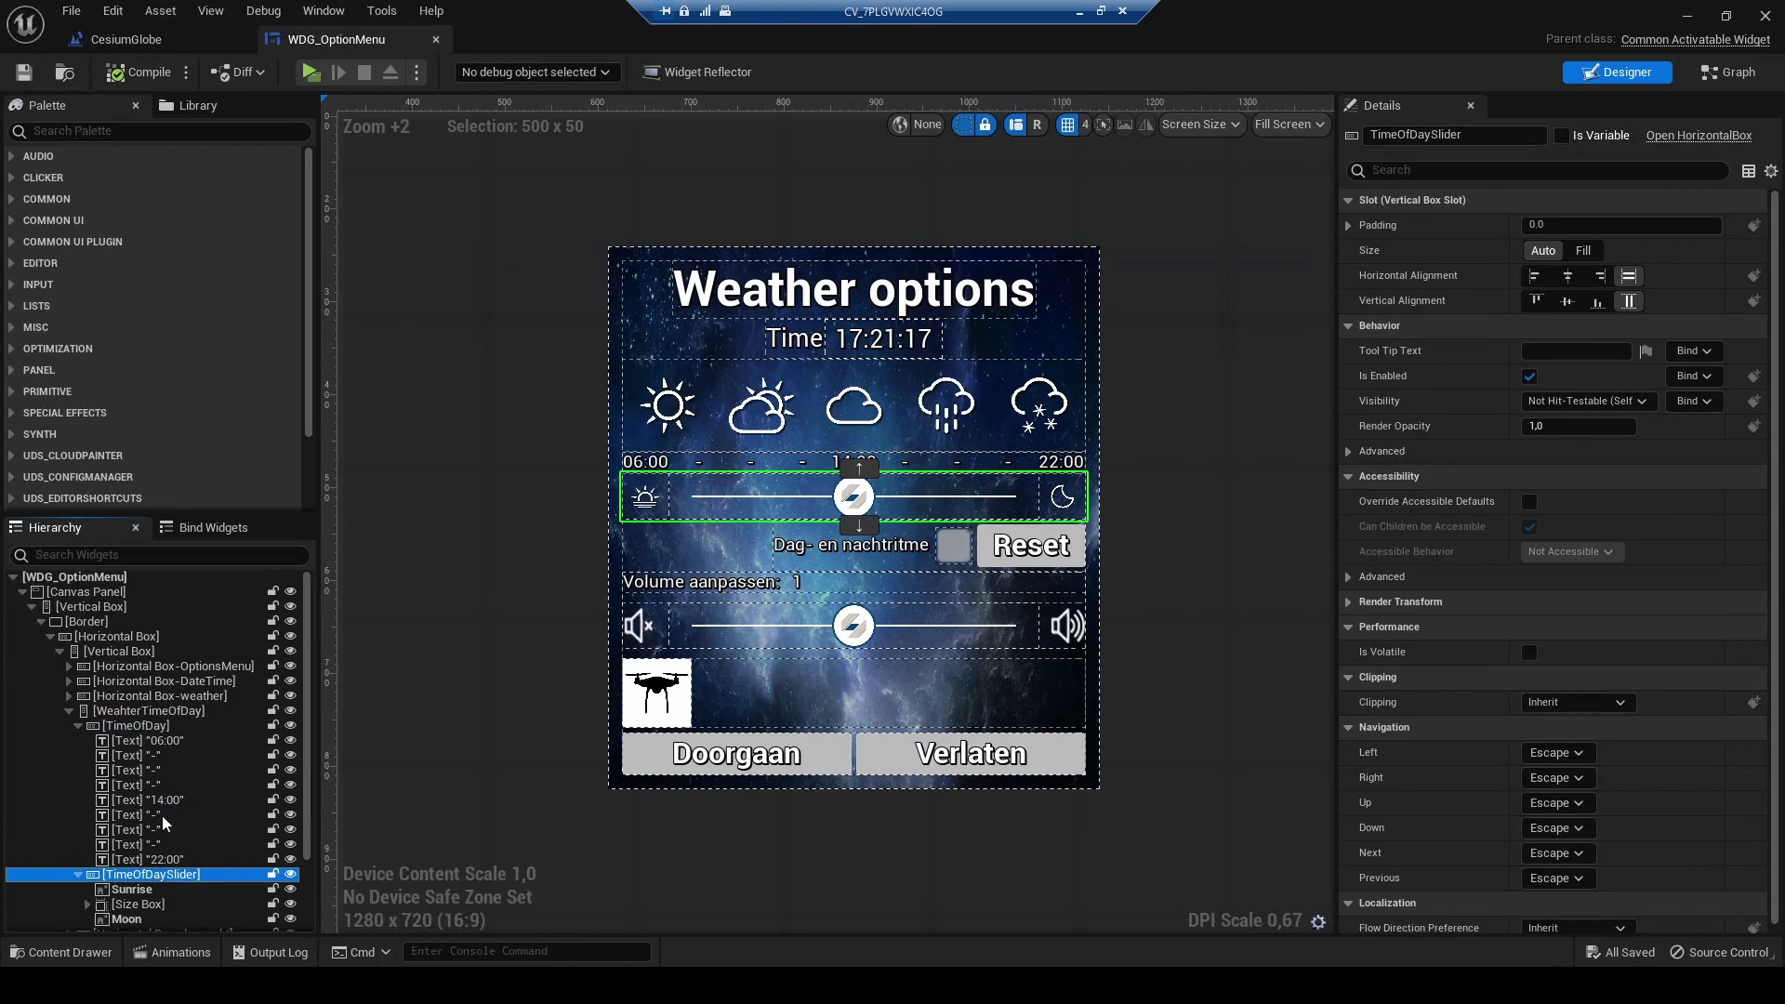
- Expand the Size Box and Scale Box inside TimeOfDaySlider and select the time slider they contain
click(140, 904)
scroll(132, 894, down, 2)
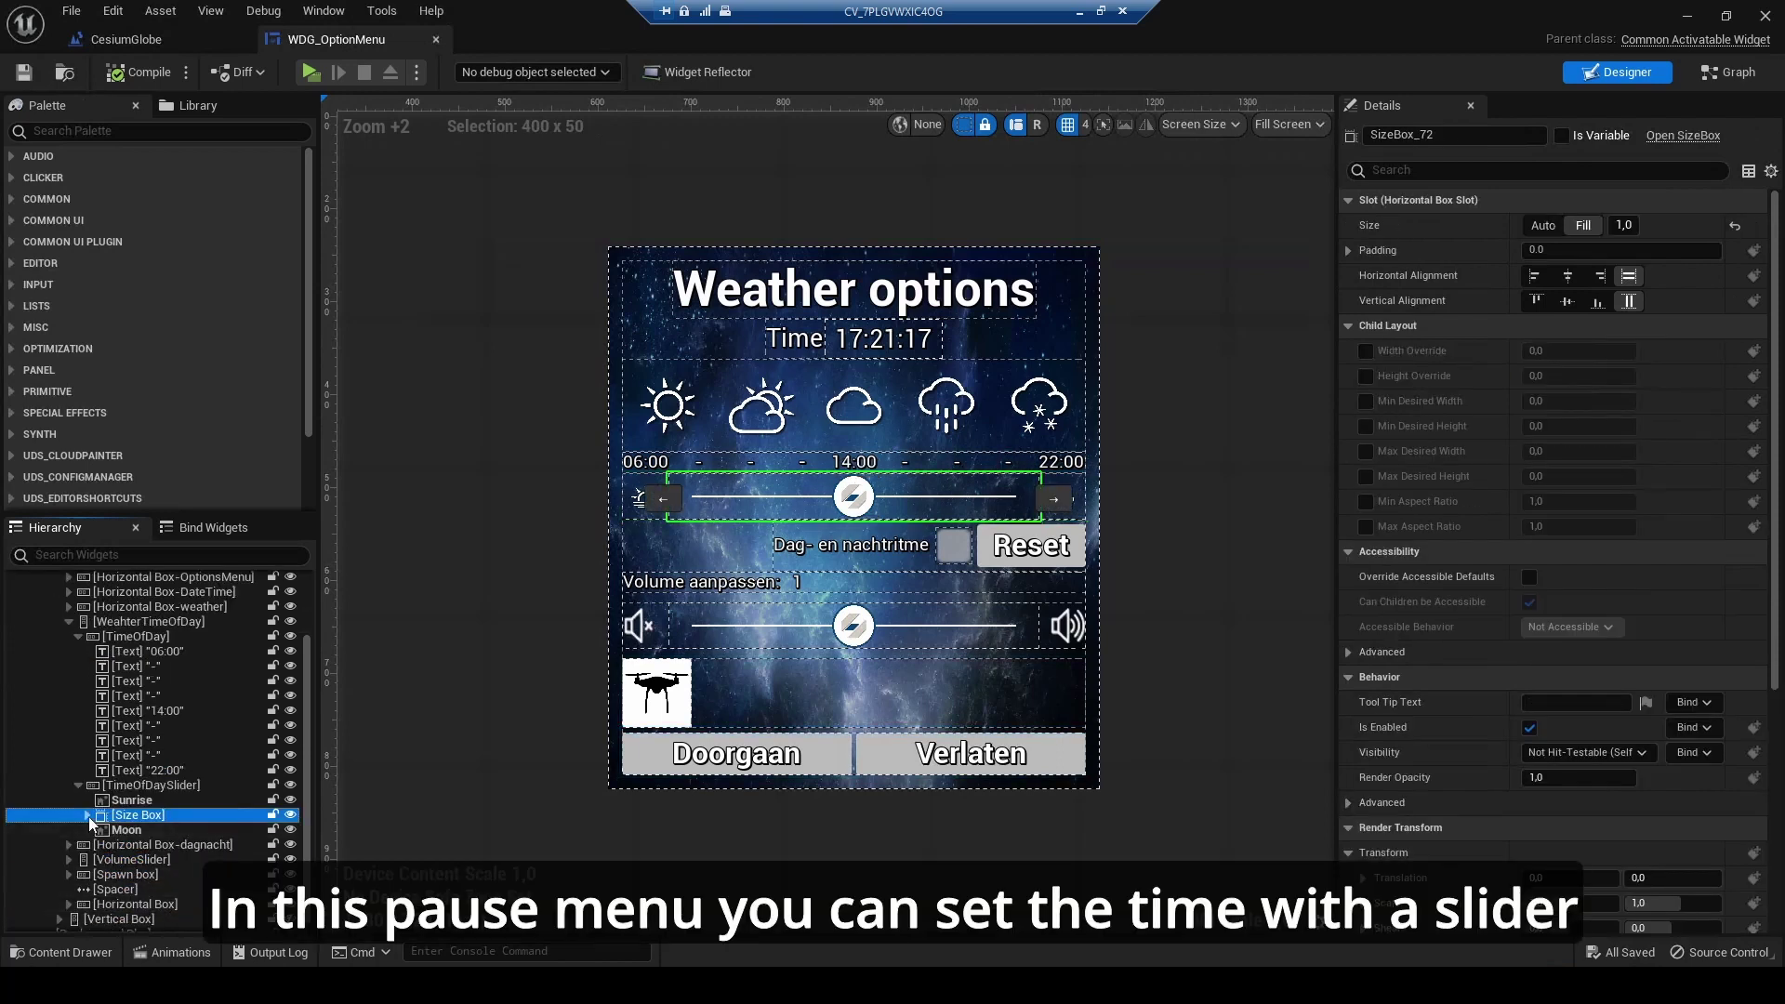
click(87, 815)
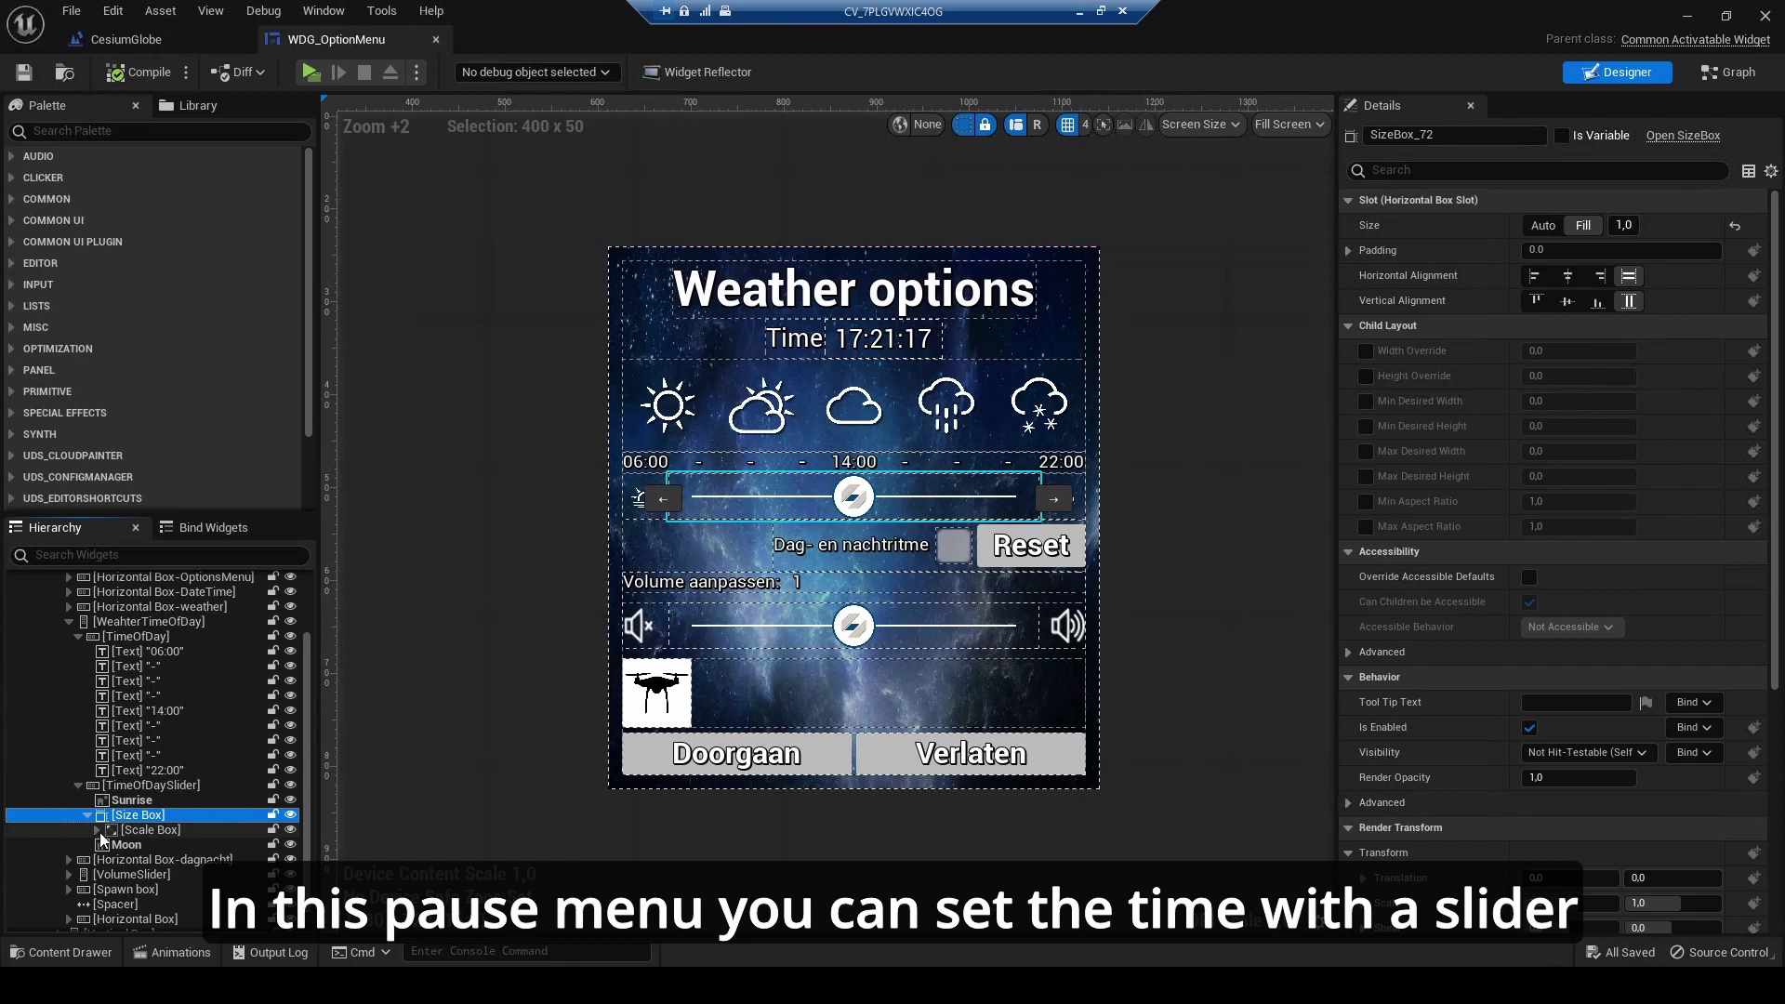
click(97, 830)
click(160, 846)
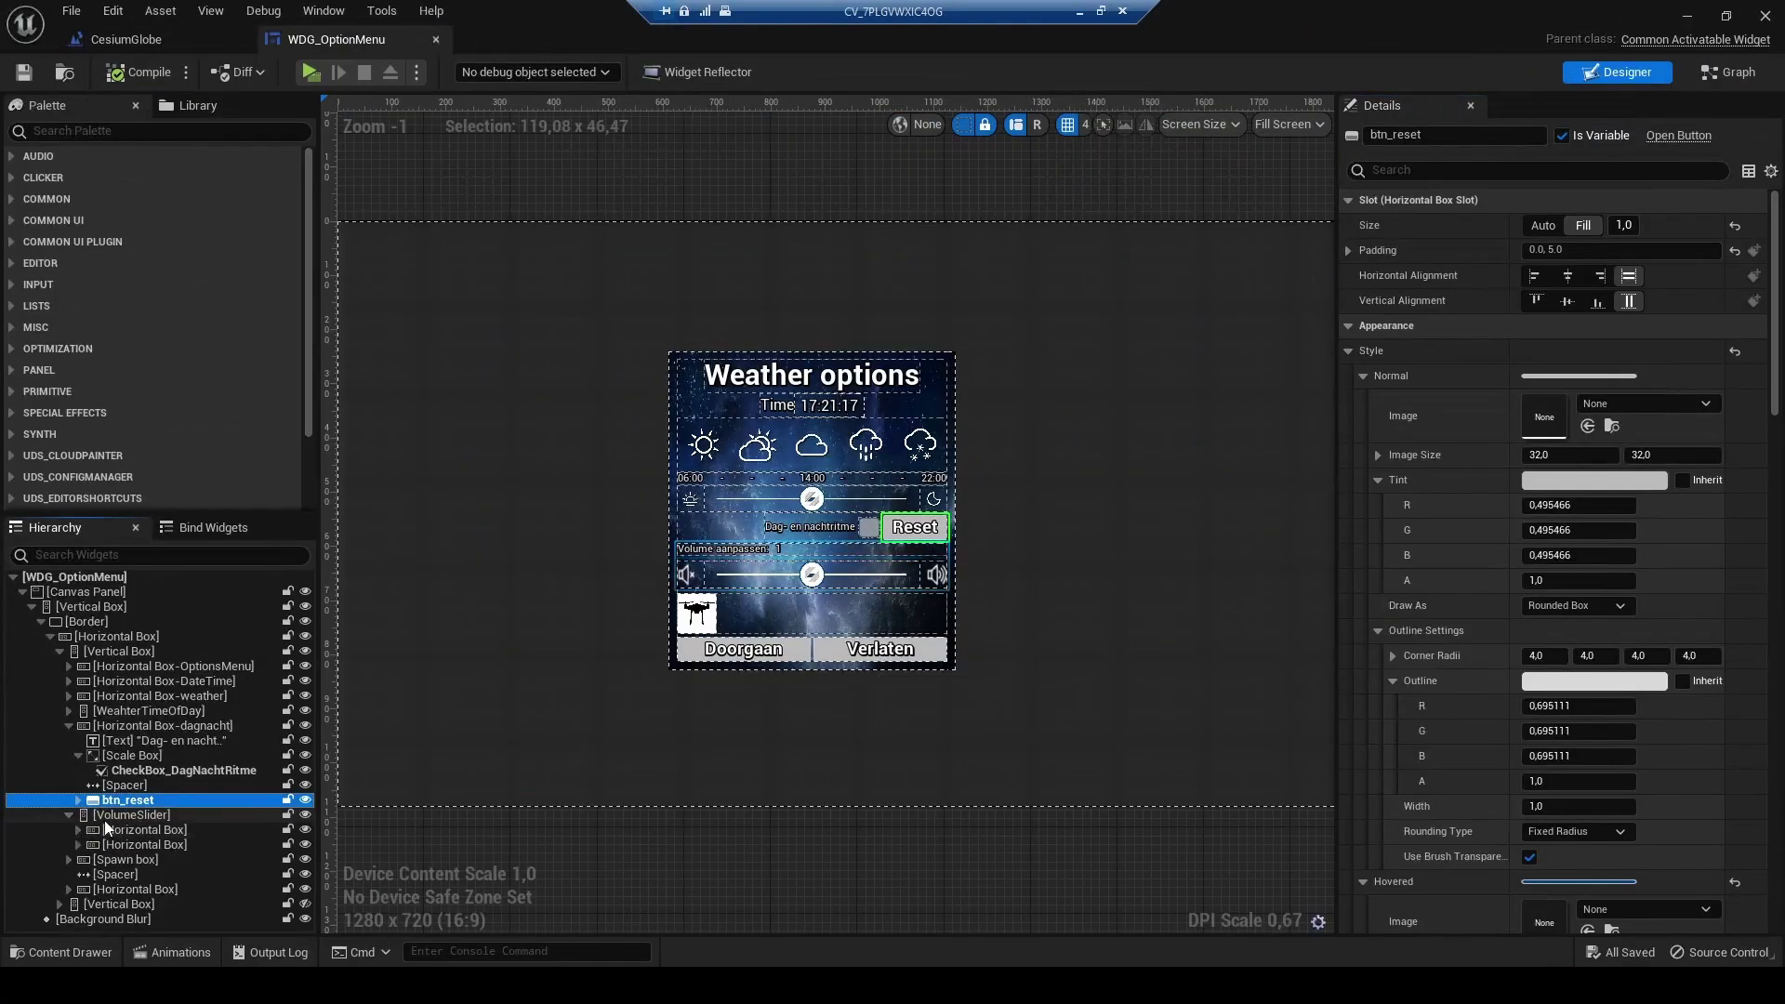
- Inspect the VolumeSlider box by expanding its horizontal boxes and selecting the Mute-icon and the Size Box beside it
click(104, 818)
click(79, 830)
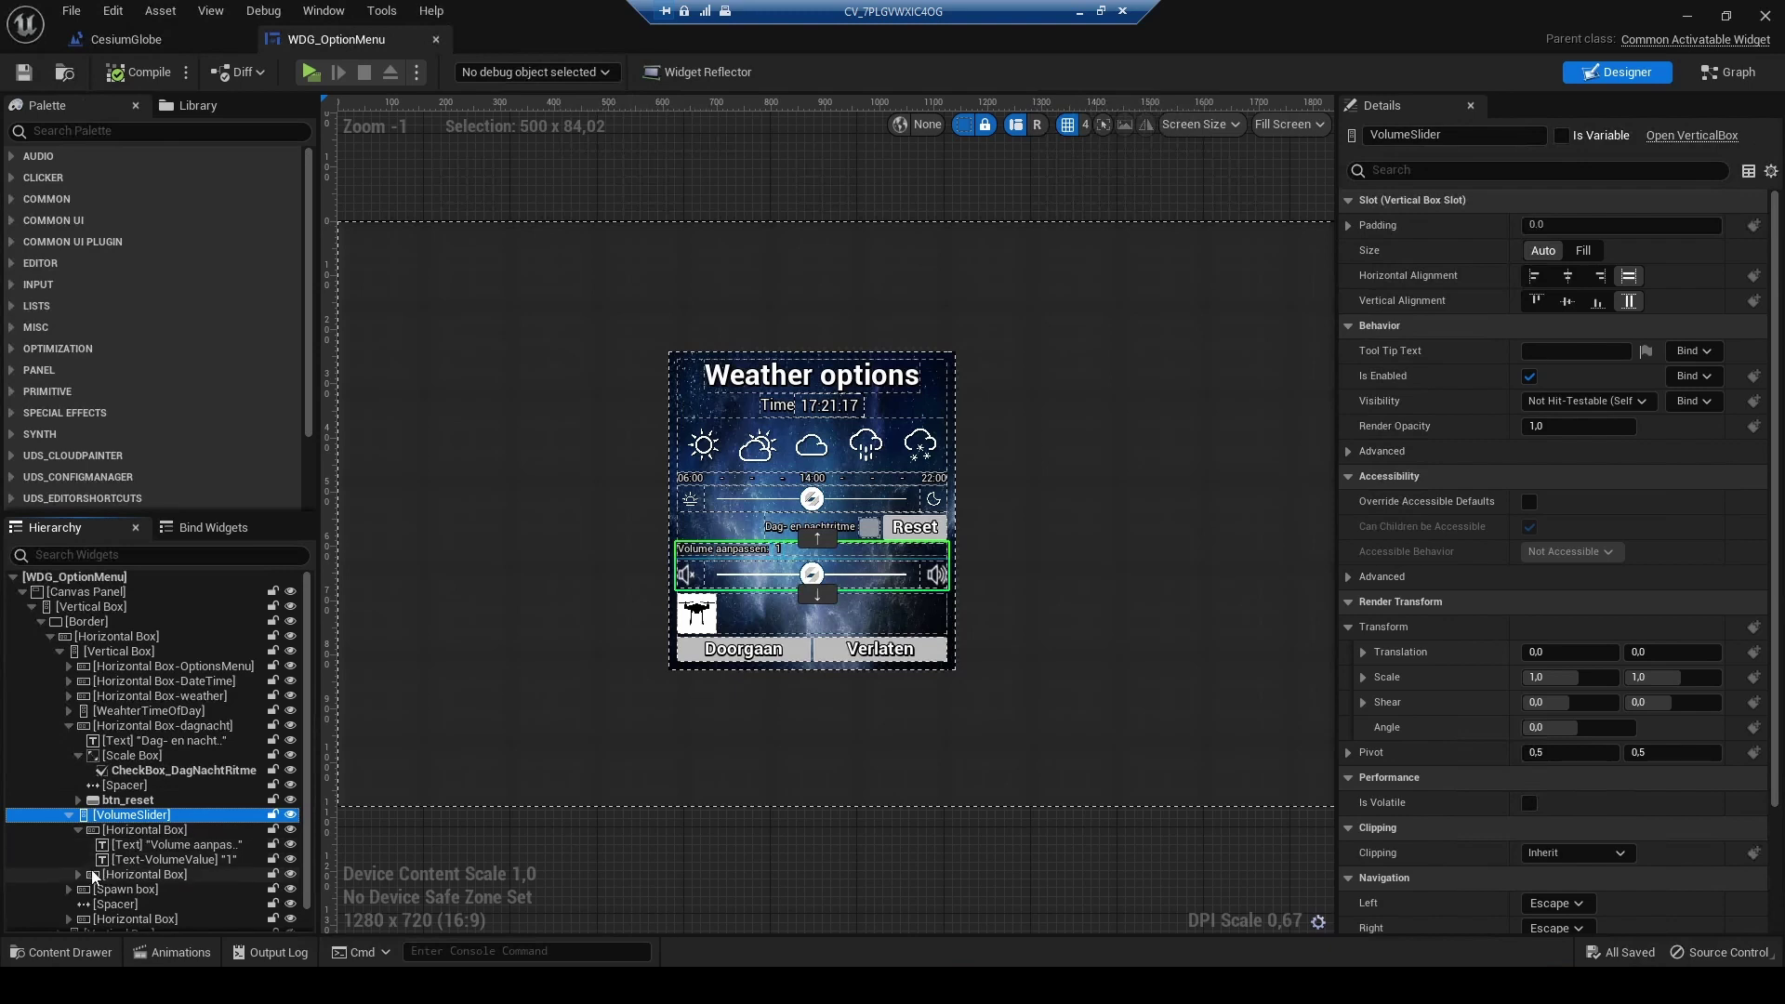
click(127, 889)
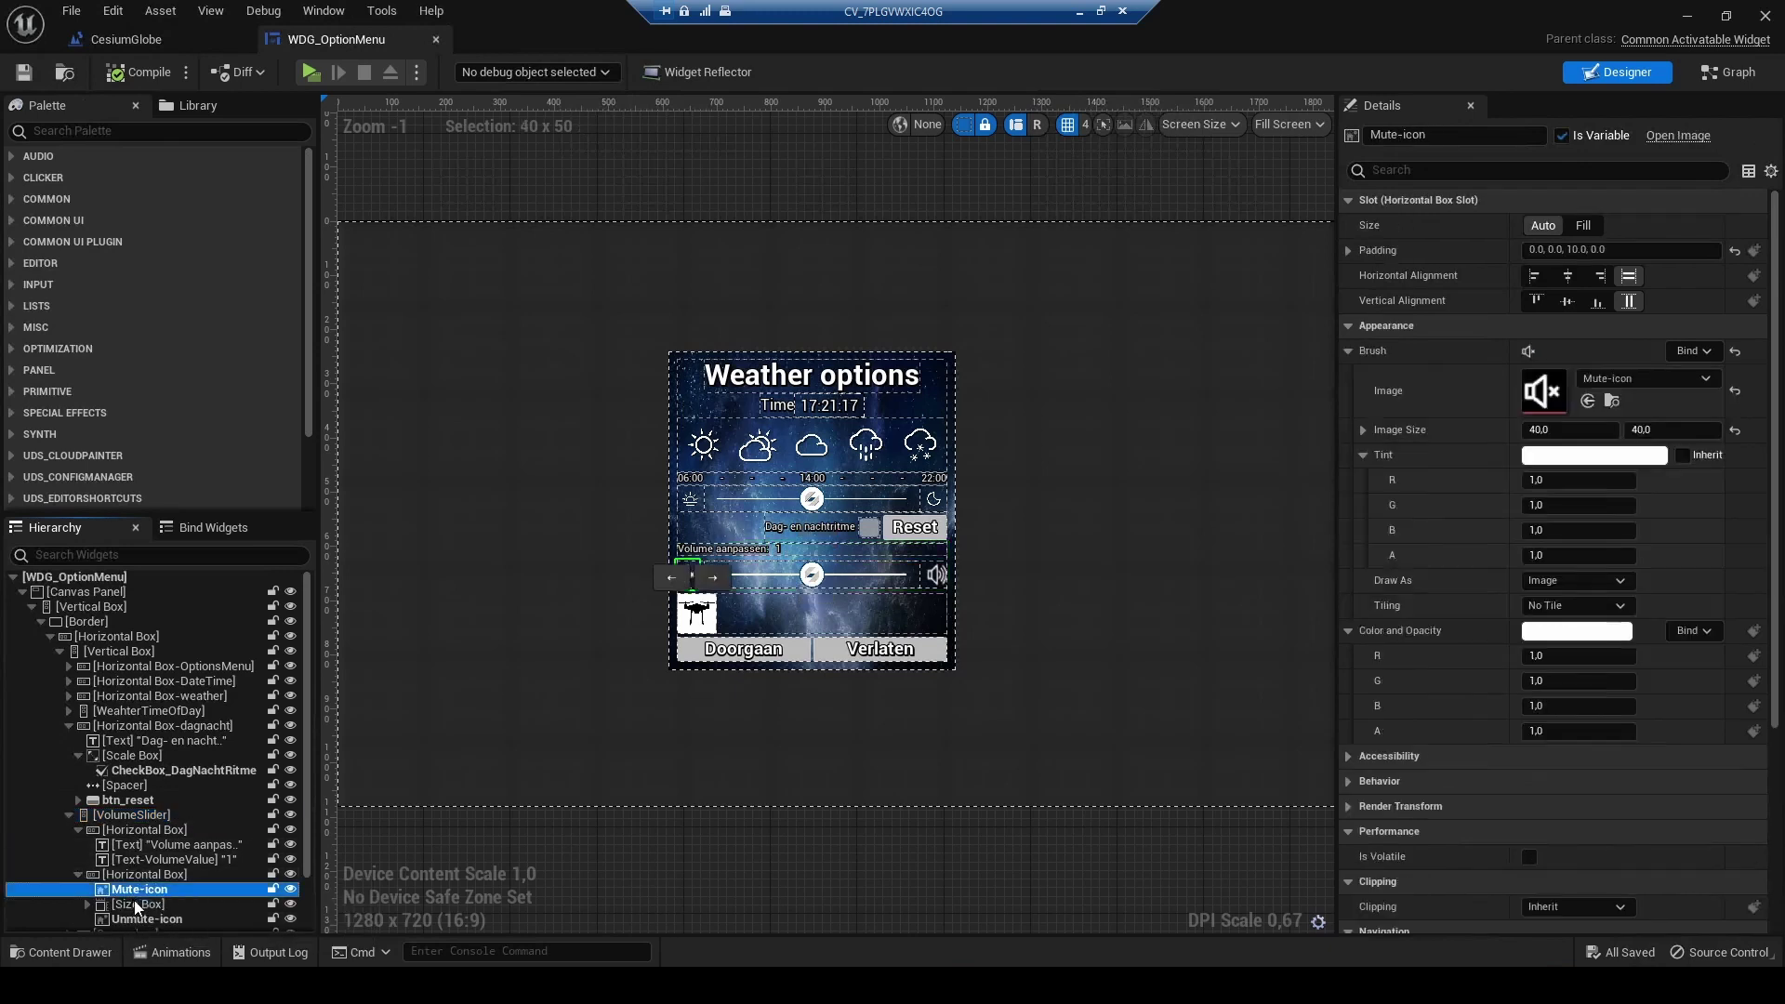
click(138, 904)
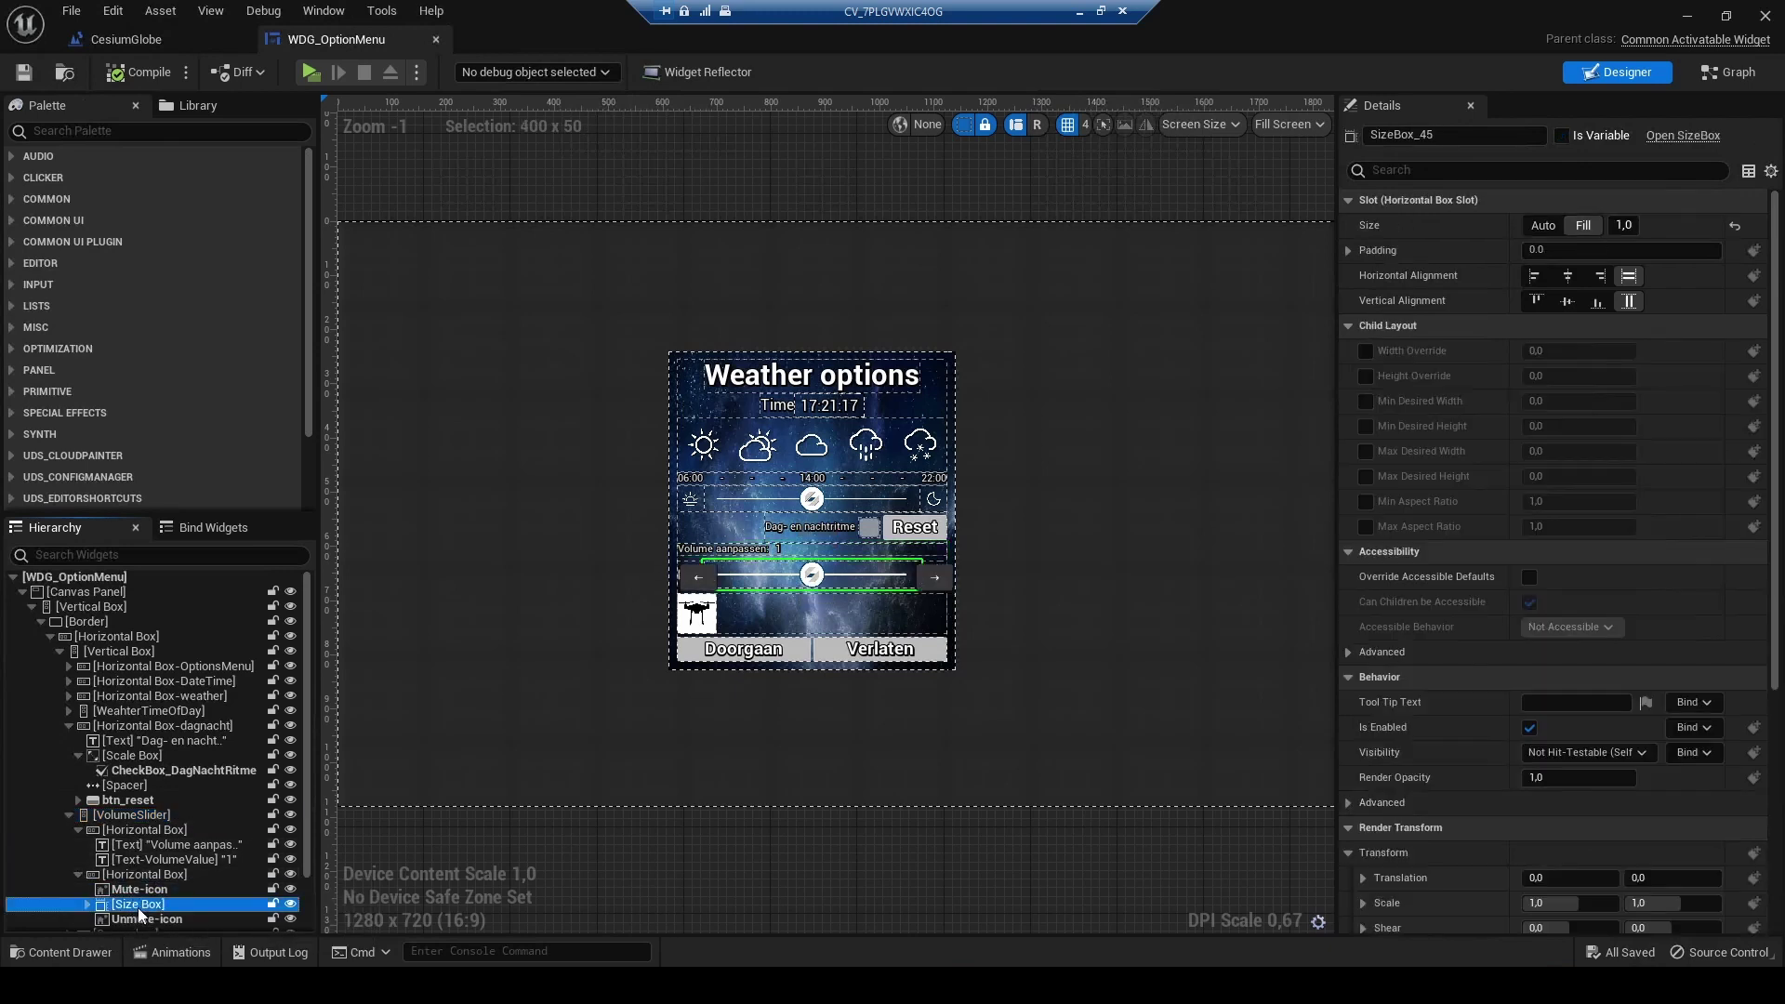
- Expand the volume row's Size Box and Scale Box, and review the settings of Slider_MasterVolume
scroll(130, 893, down, 2)
click(88, 835)
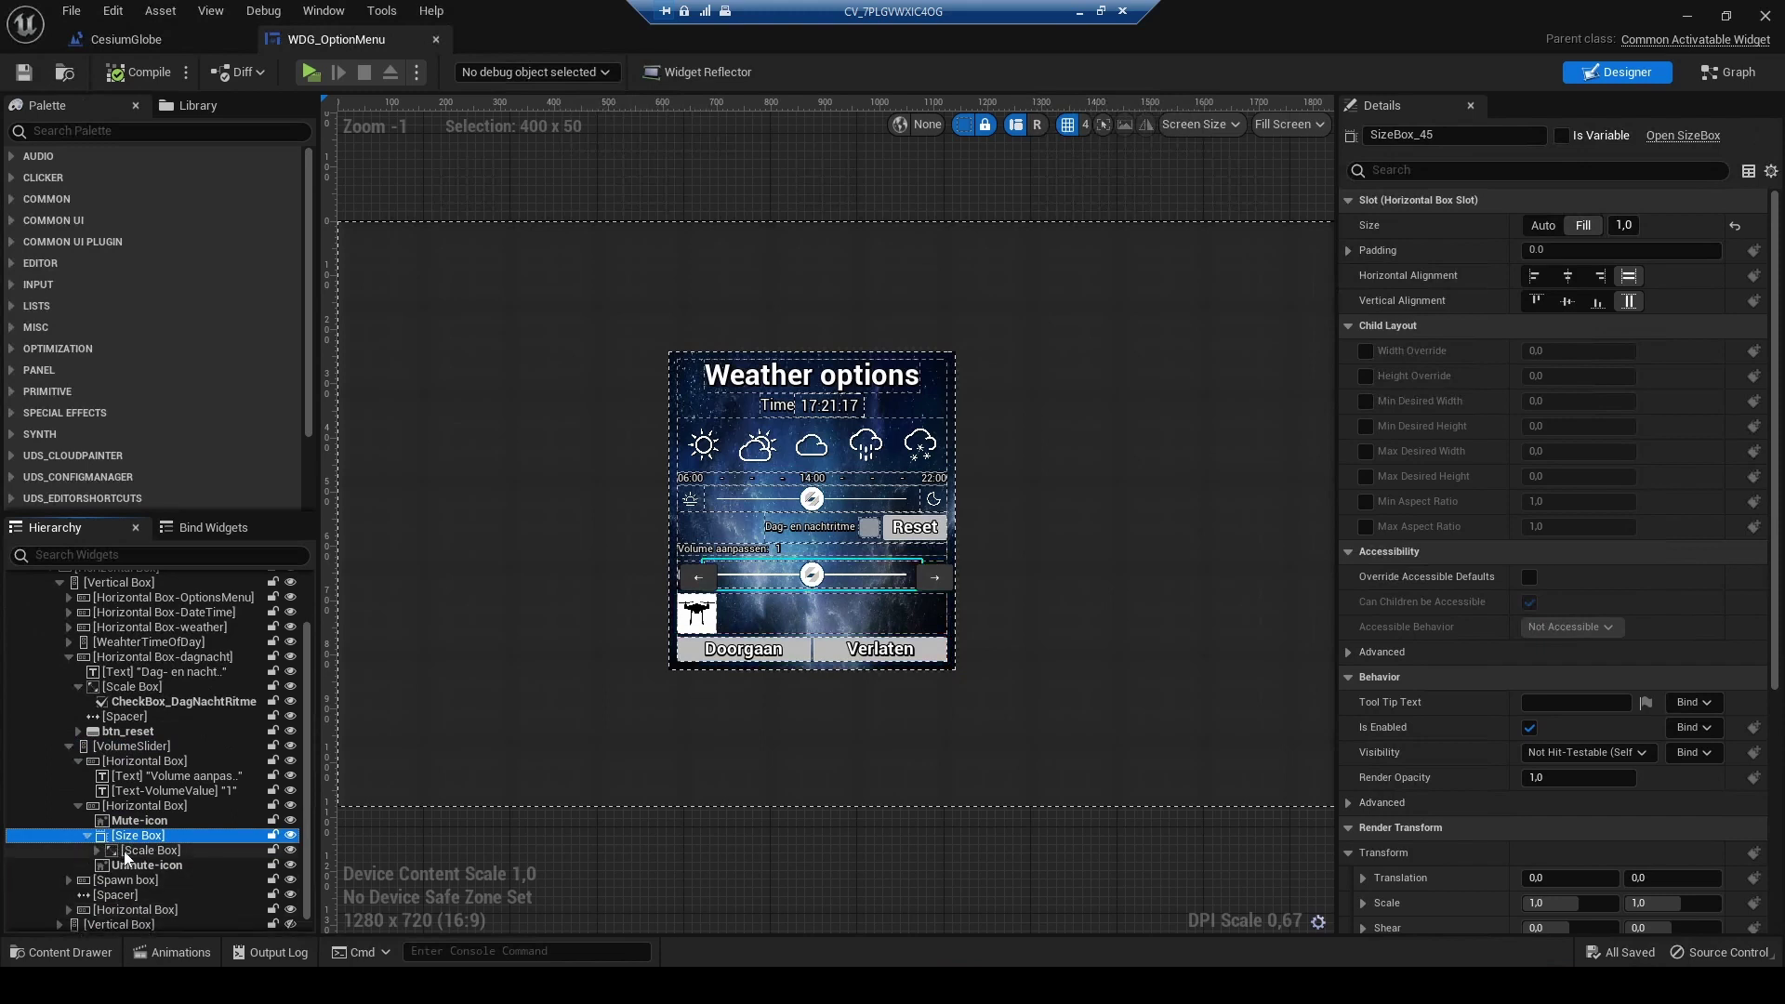
click(108, 852)
click(97, 851)
click(169, 865)
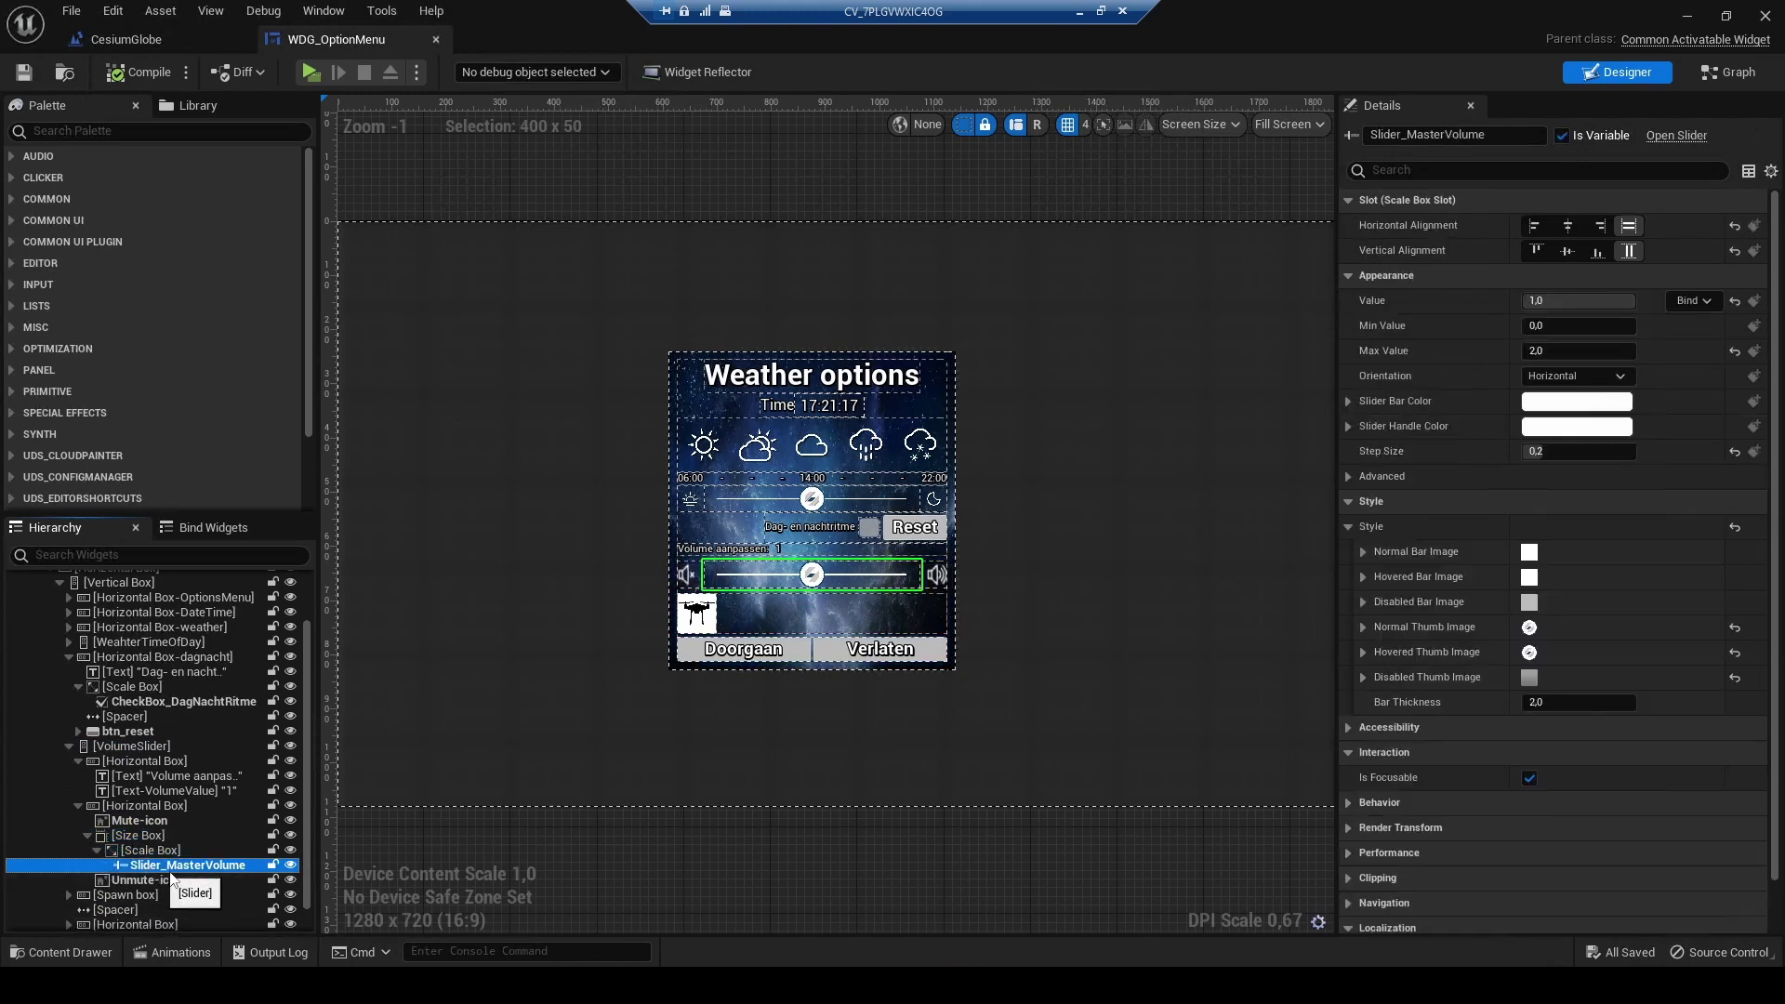
scroll(831, 592, up, 4)
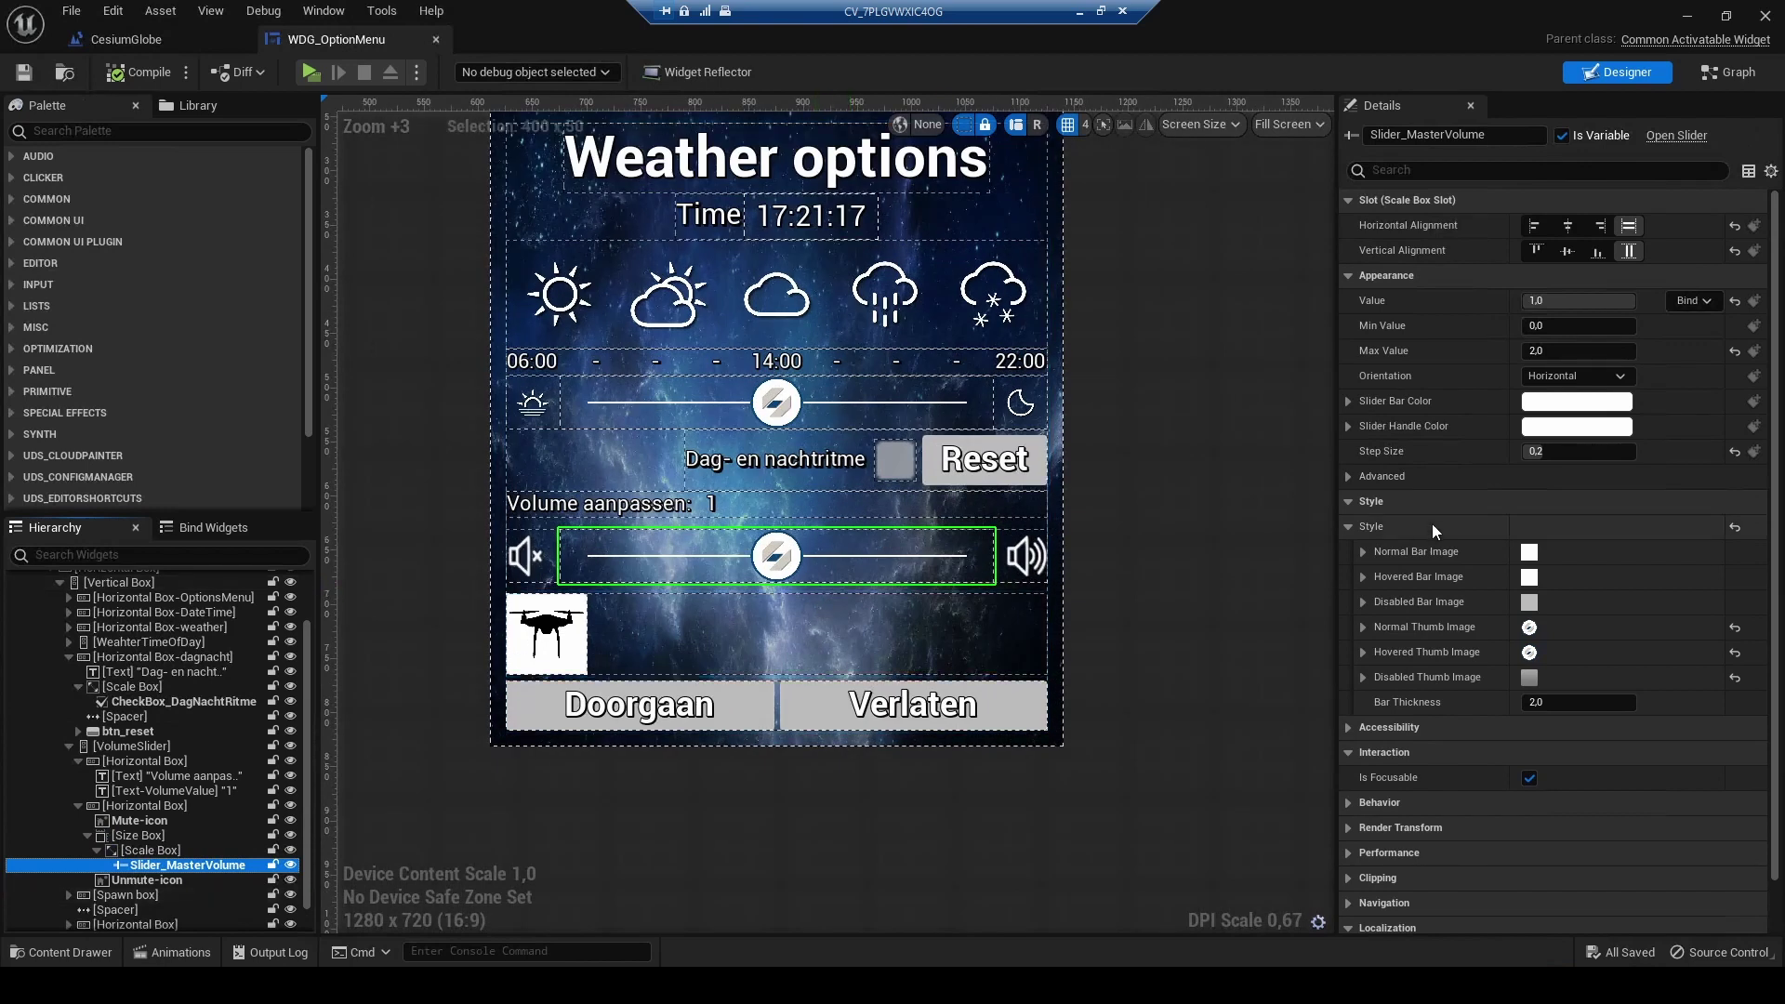
scroll(1432, 526, down, 1)
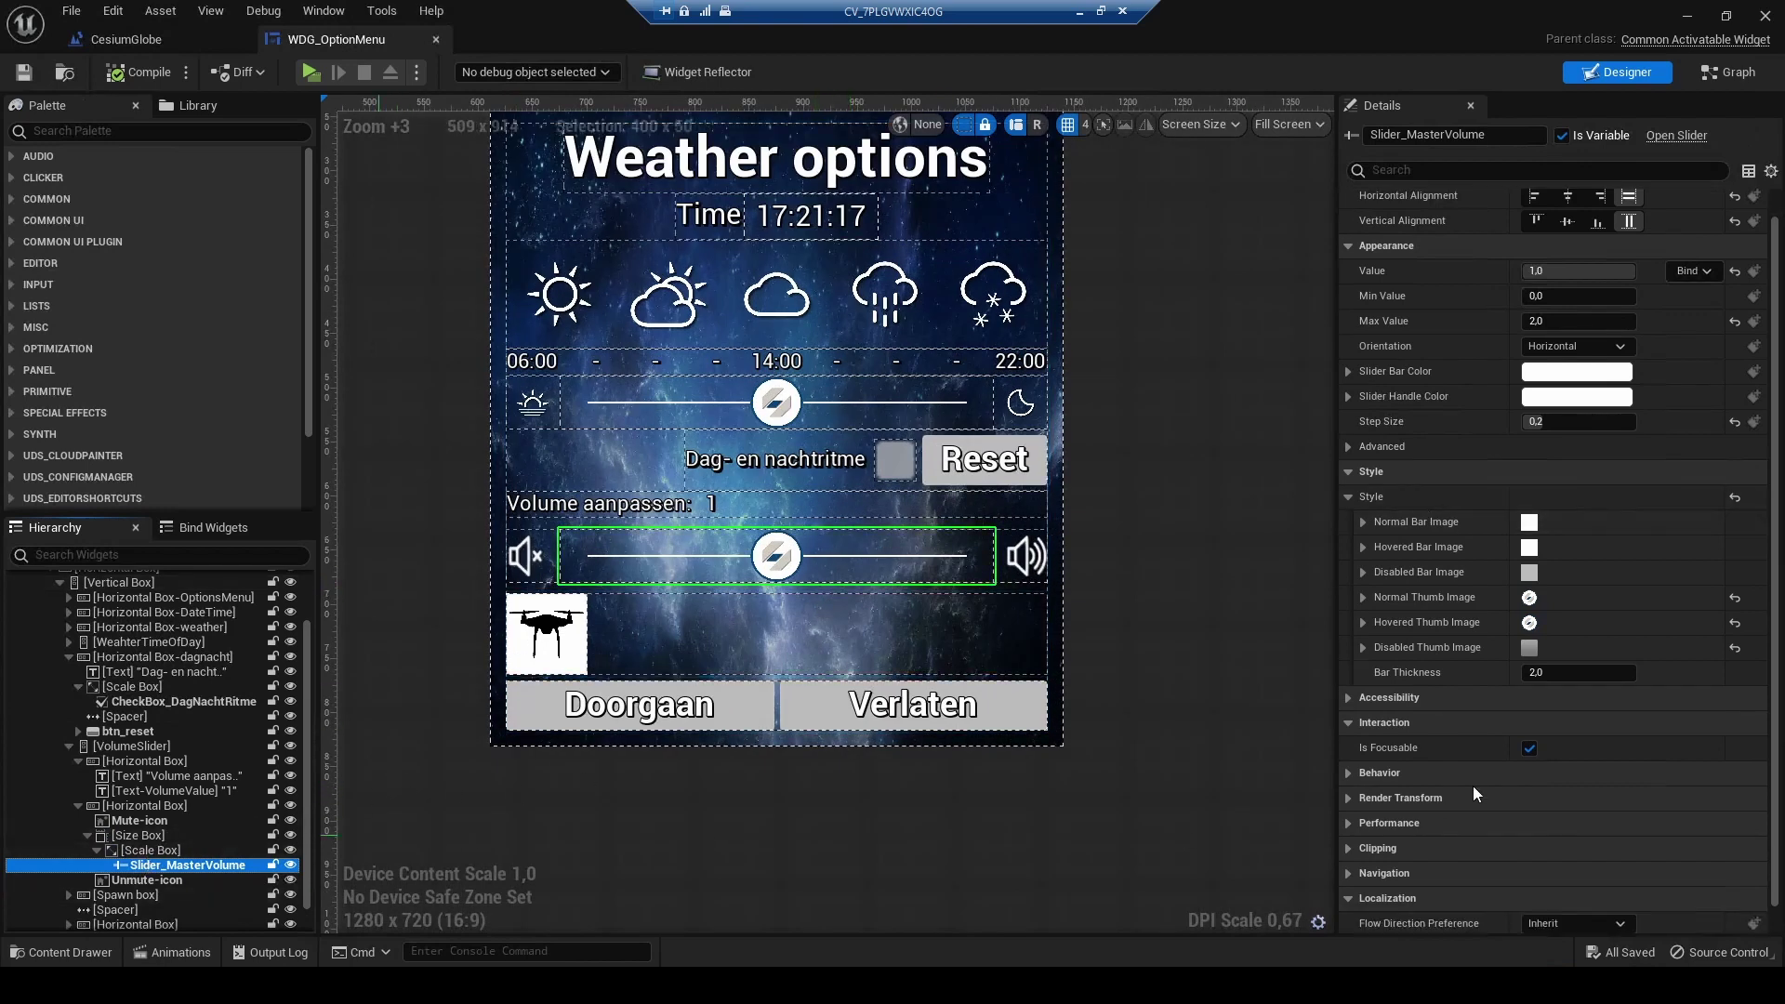
scroll(1506, 780, down, 1)
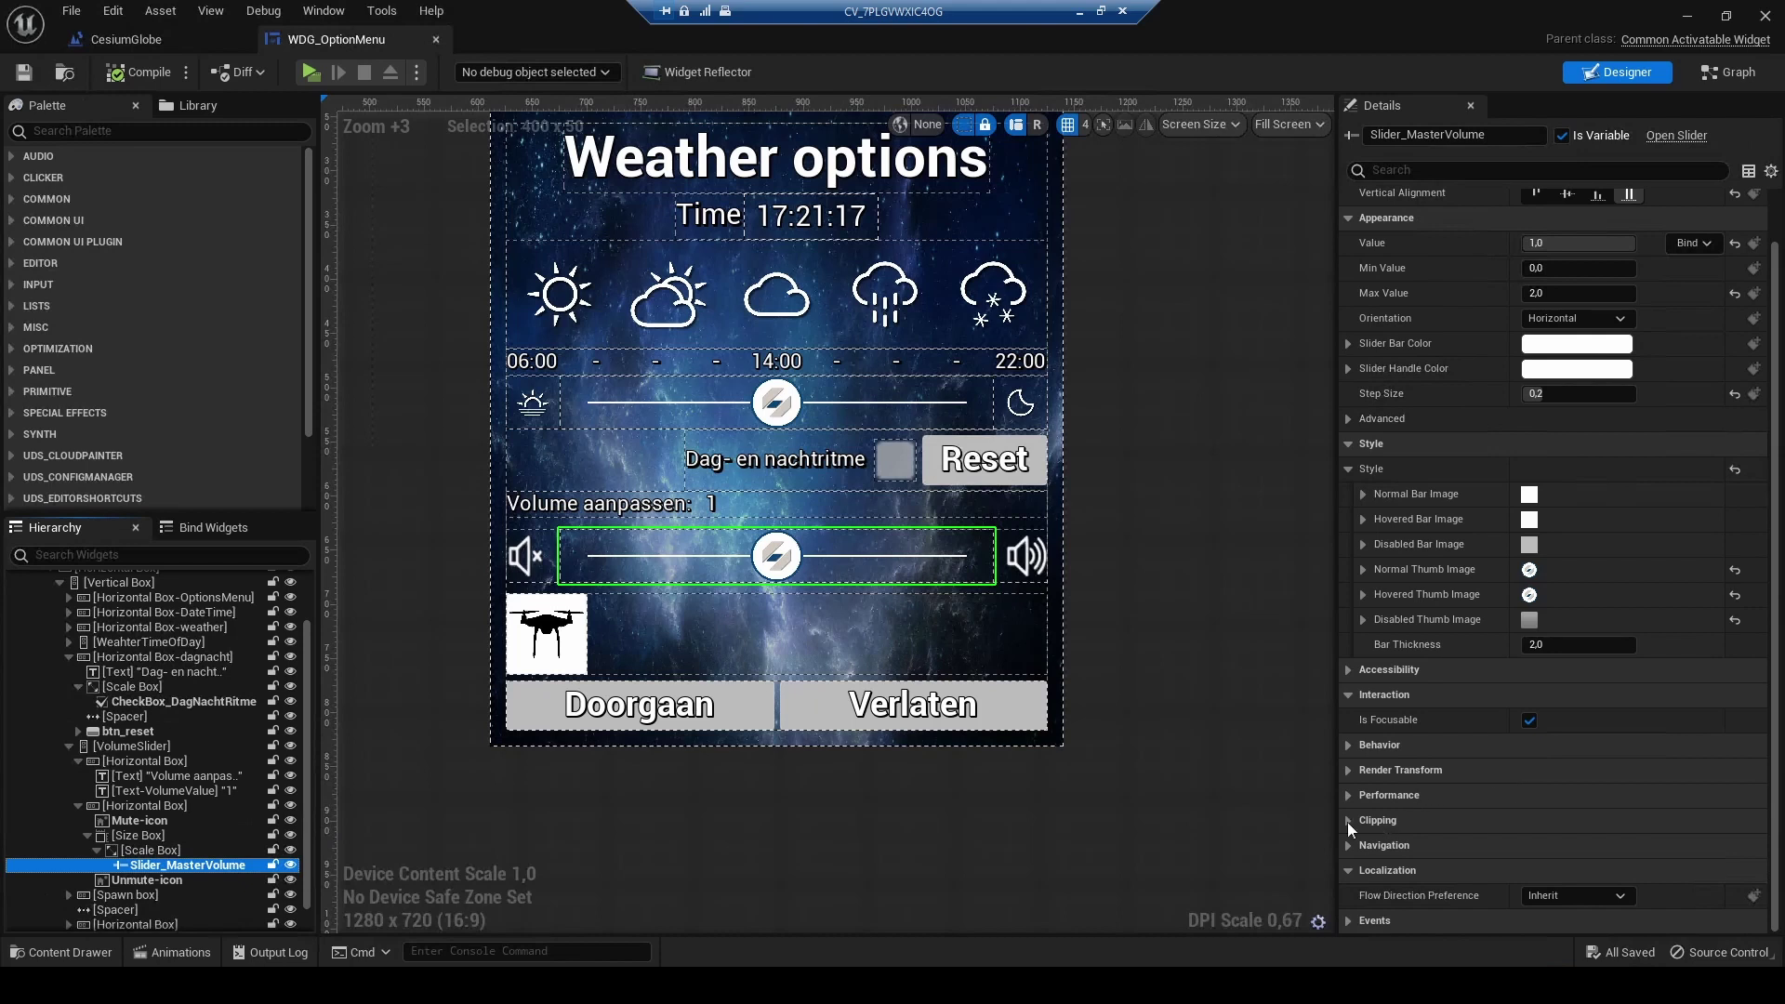
- Expand the Spawn box and its Border, and select the SpawnDrone button inside
click(70, 895)
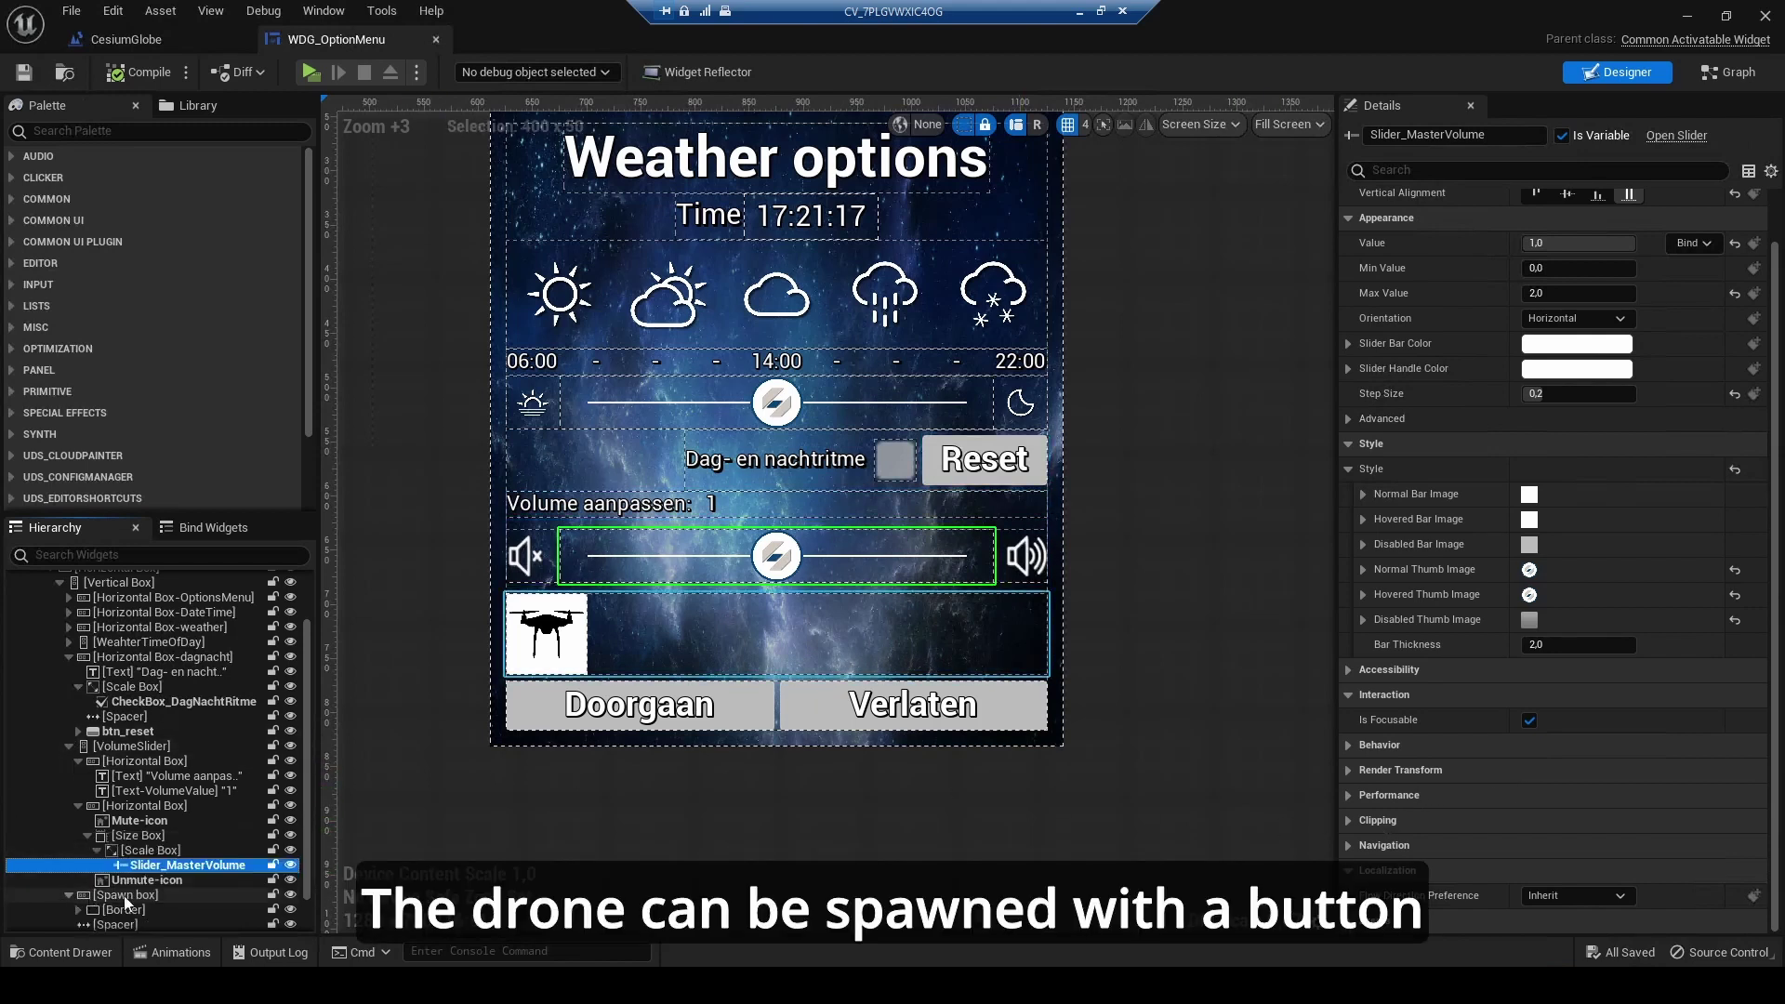
click(641, 622)
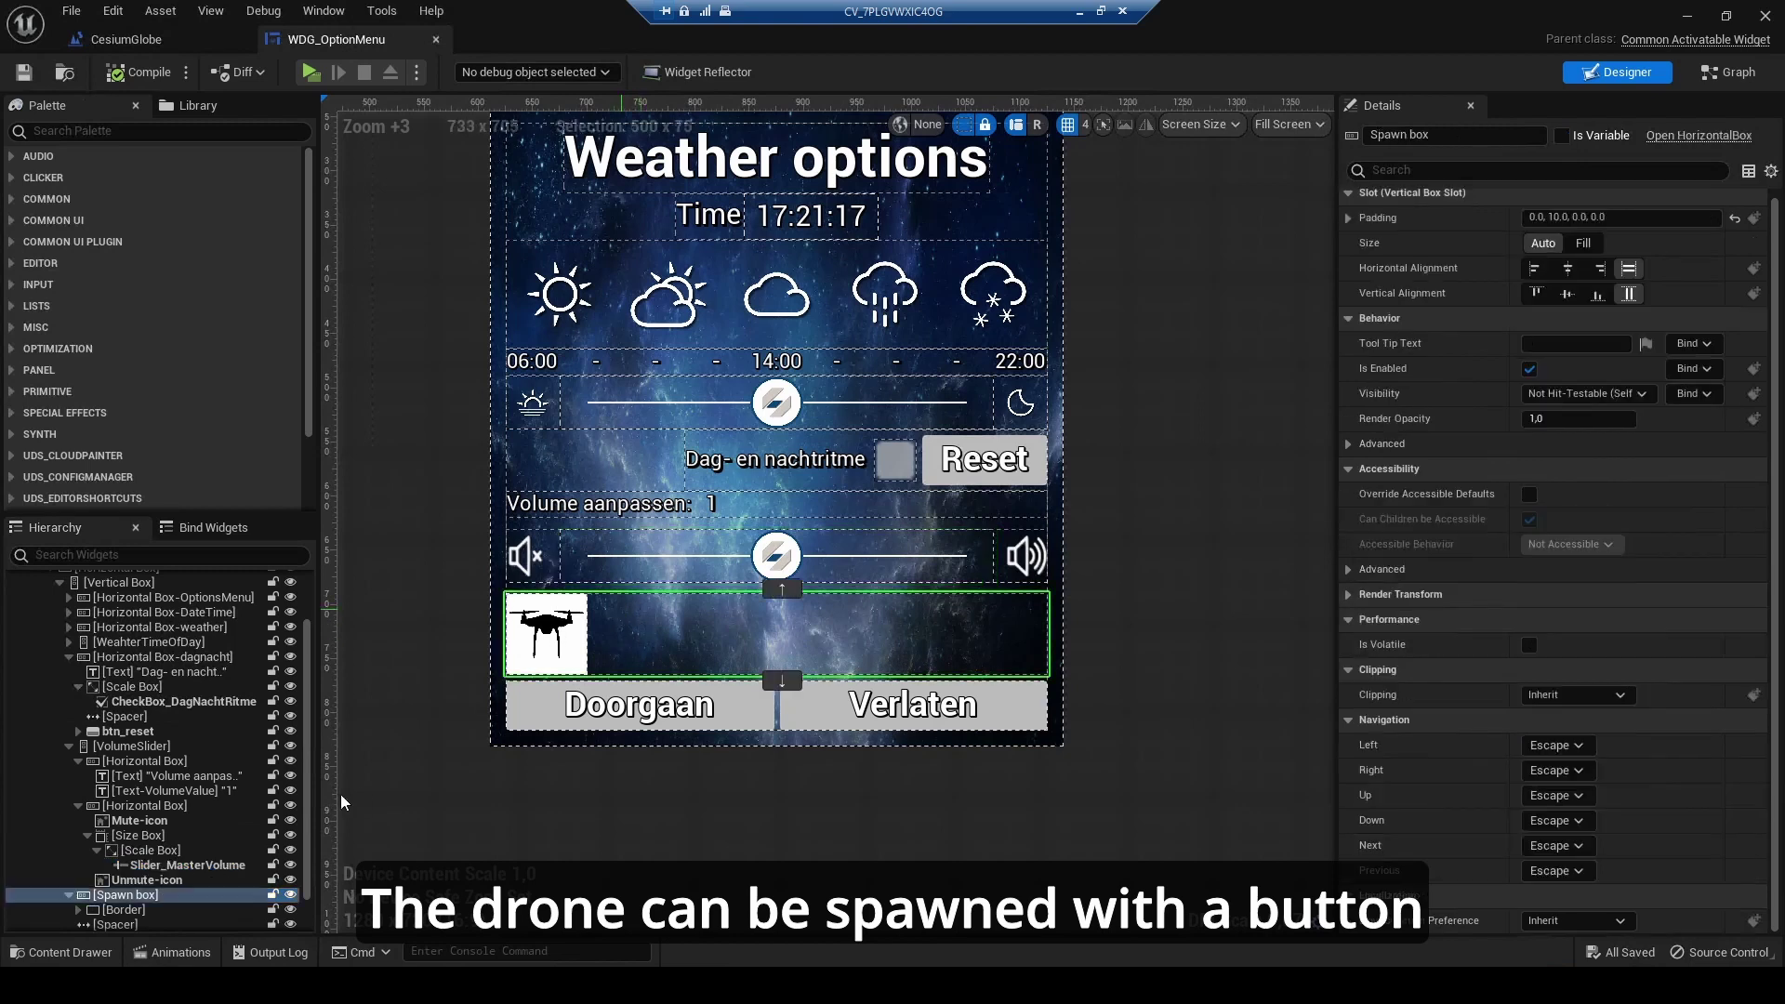
click(78, 909)
scroll(97, 890, down, 2)
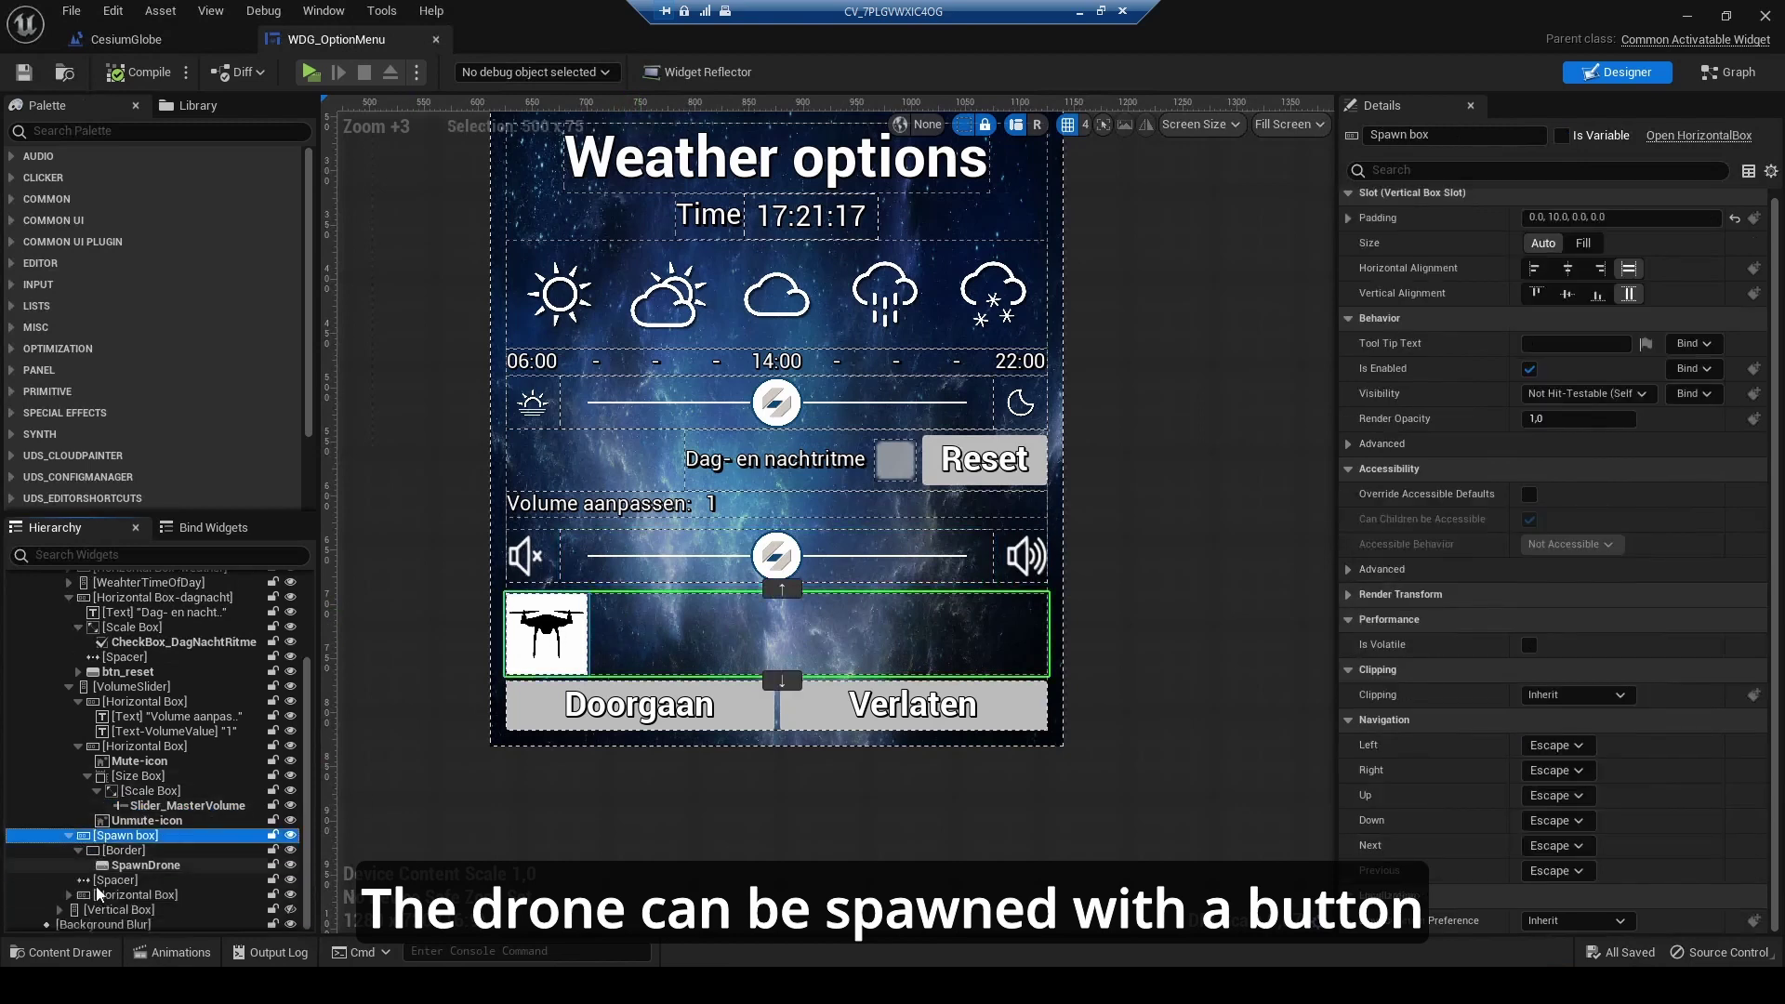
click(109, 866)
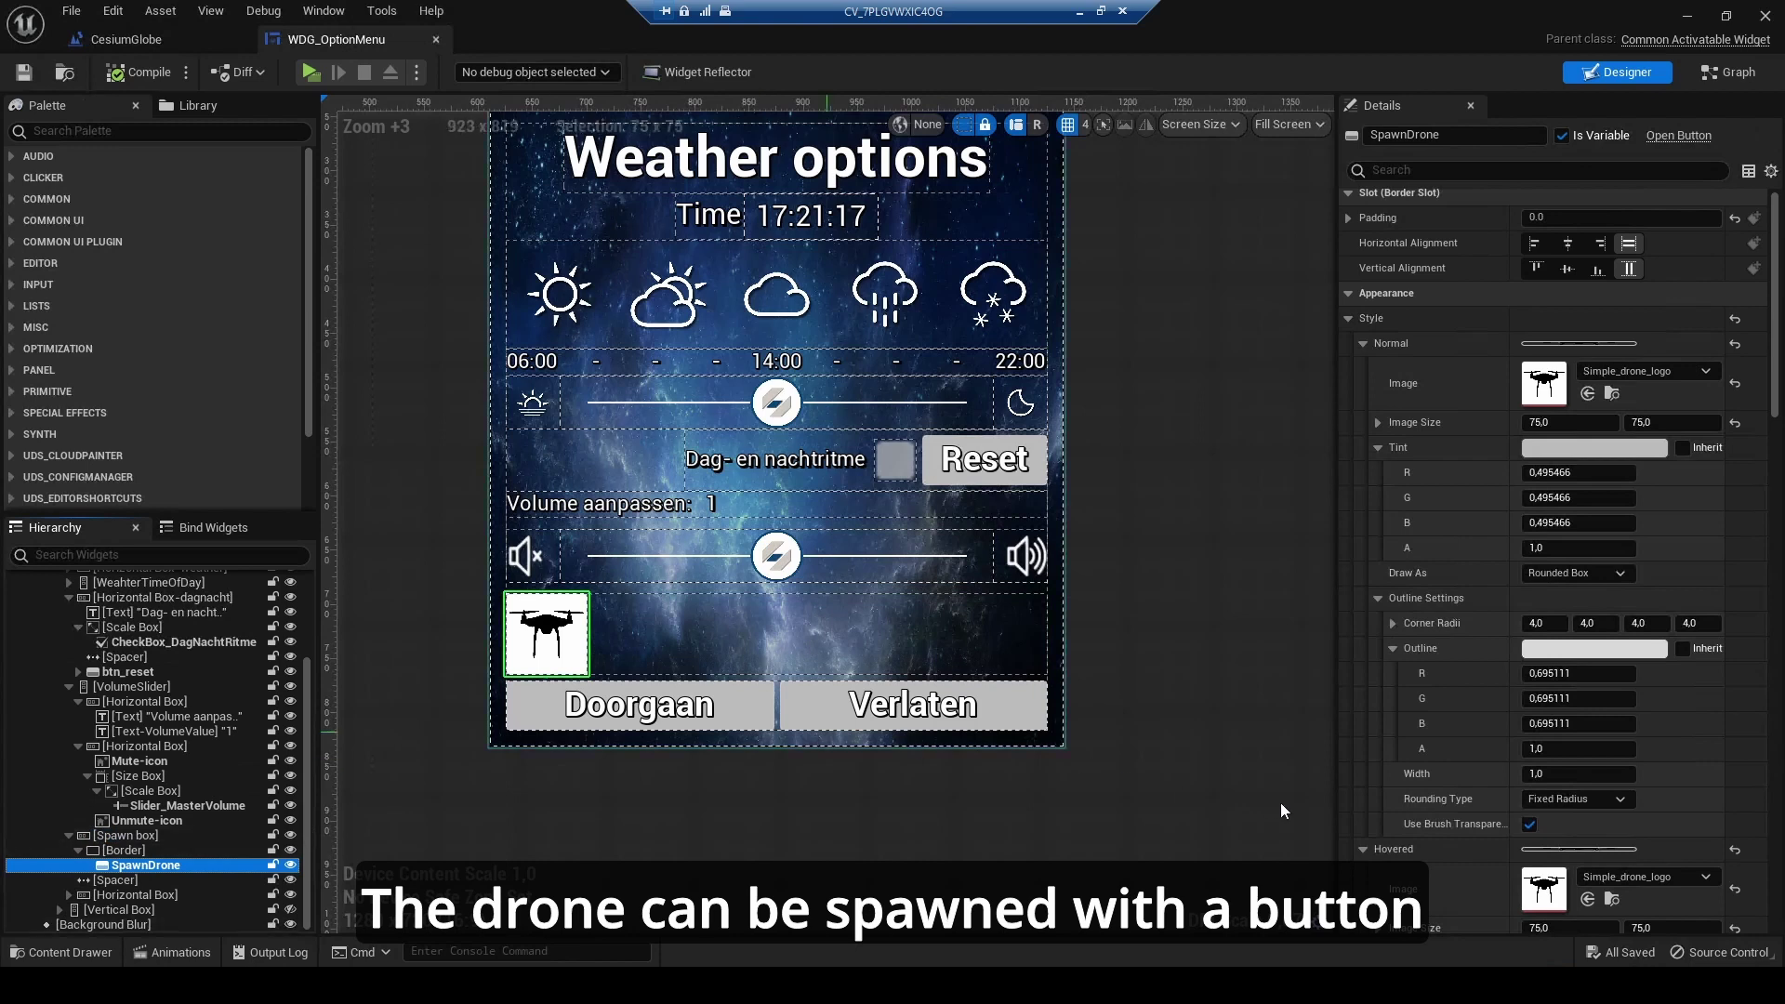
- Open the SpawnDrone button's On Clicked event in the graph and inspect the Spawn Drone nodes
scroll(1431, 834, down, 3)
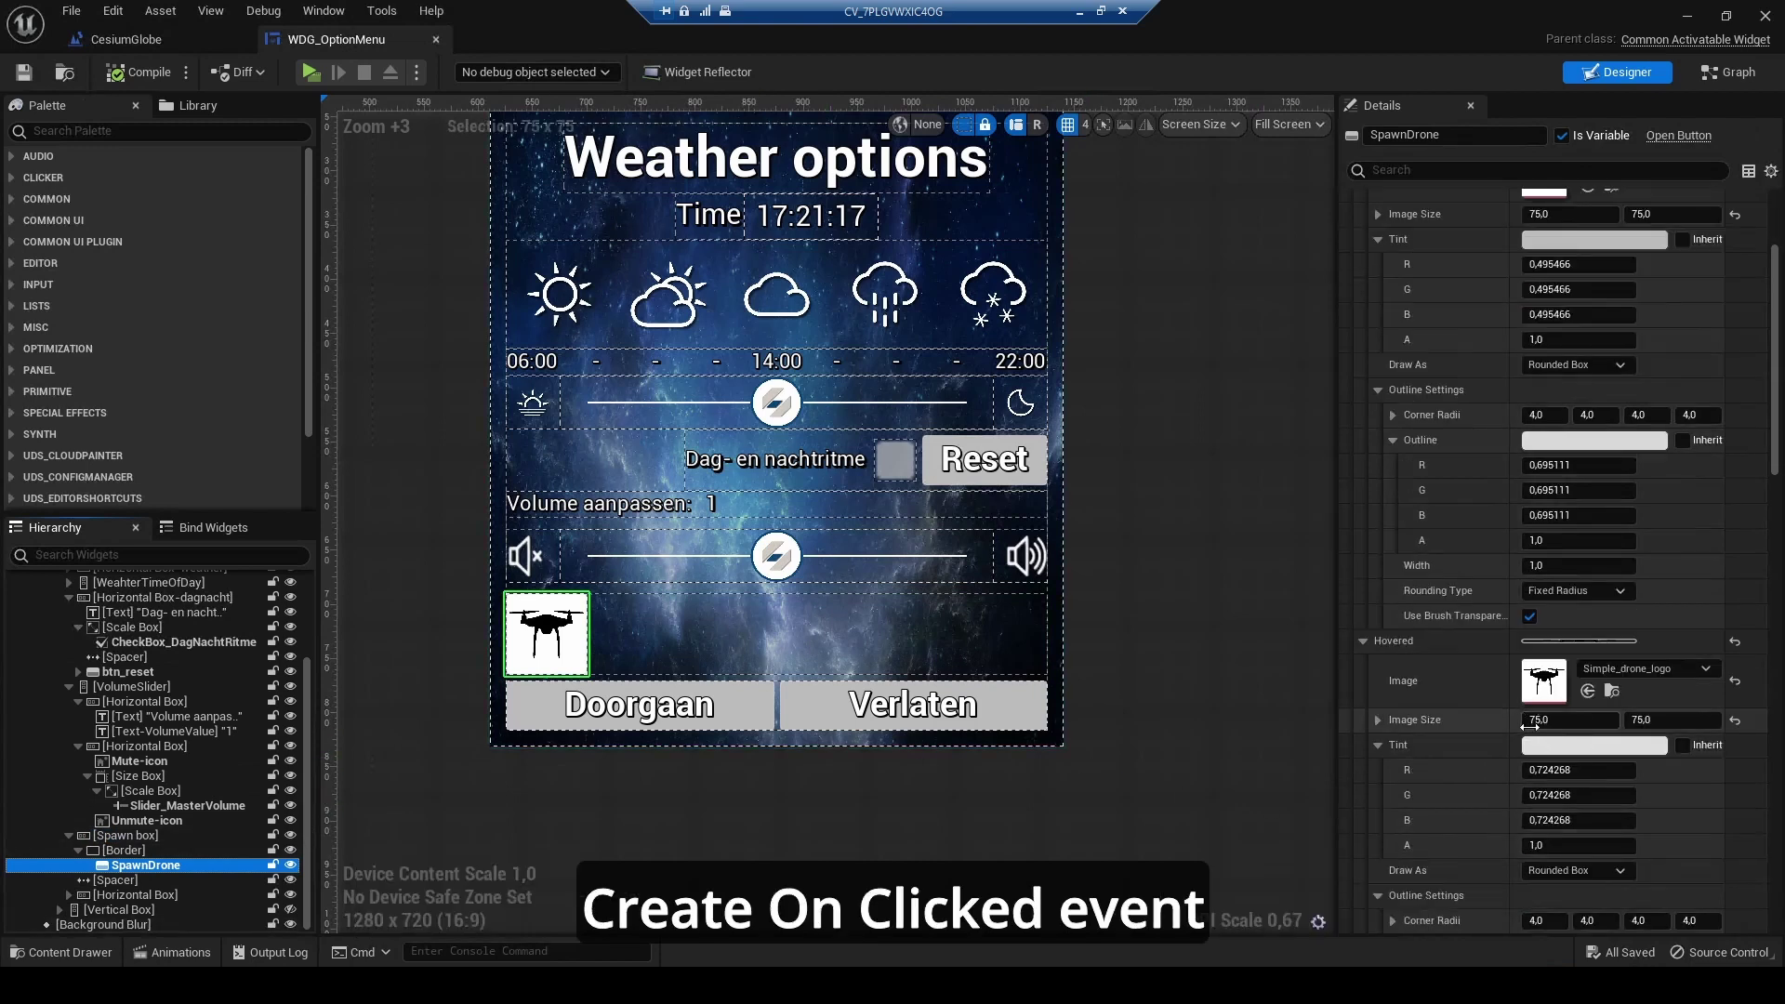
scroll(1529, 725, down, 6)
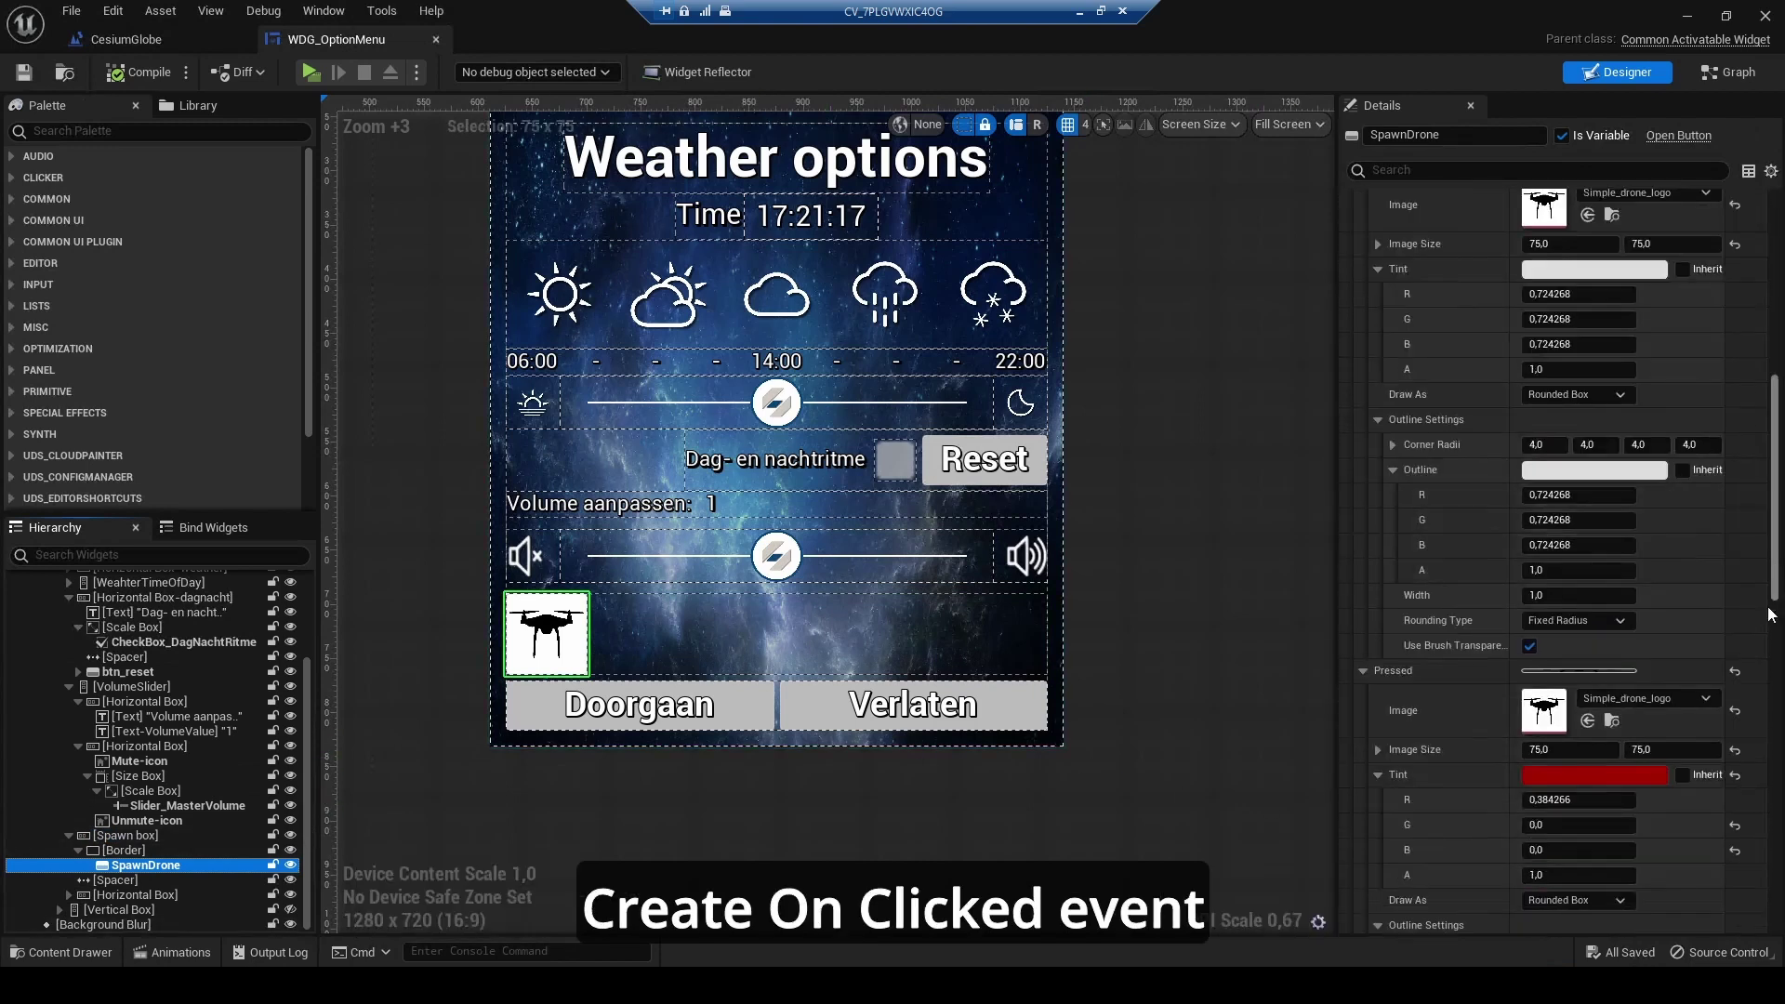
drag(1769, 614, 1748, 927)
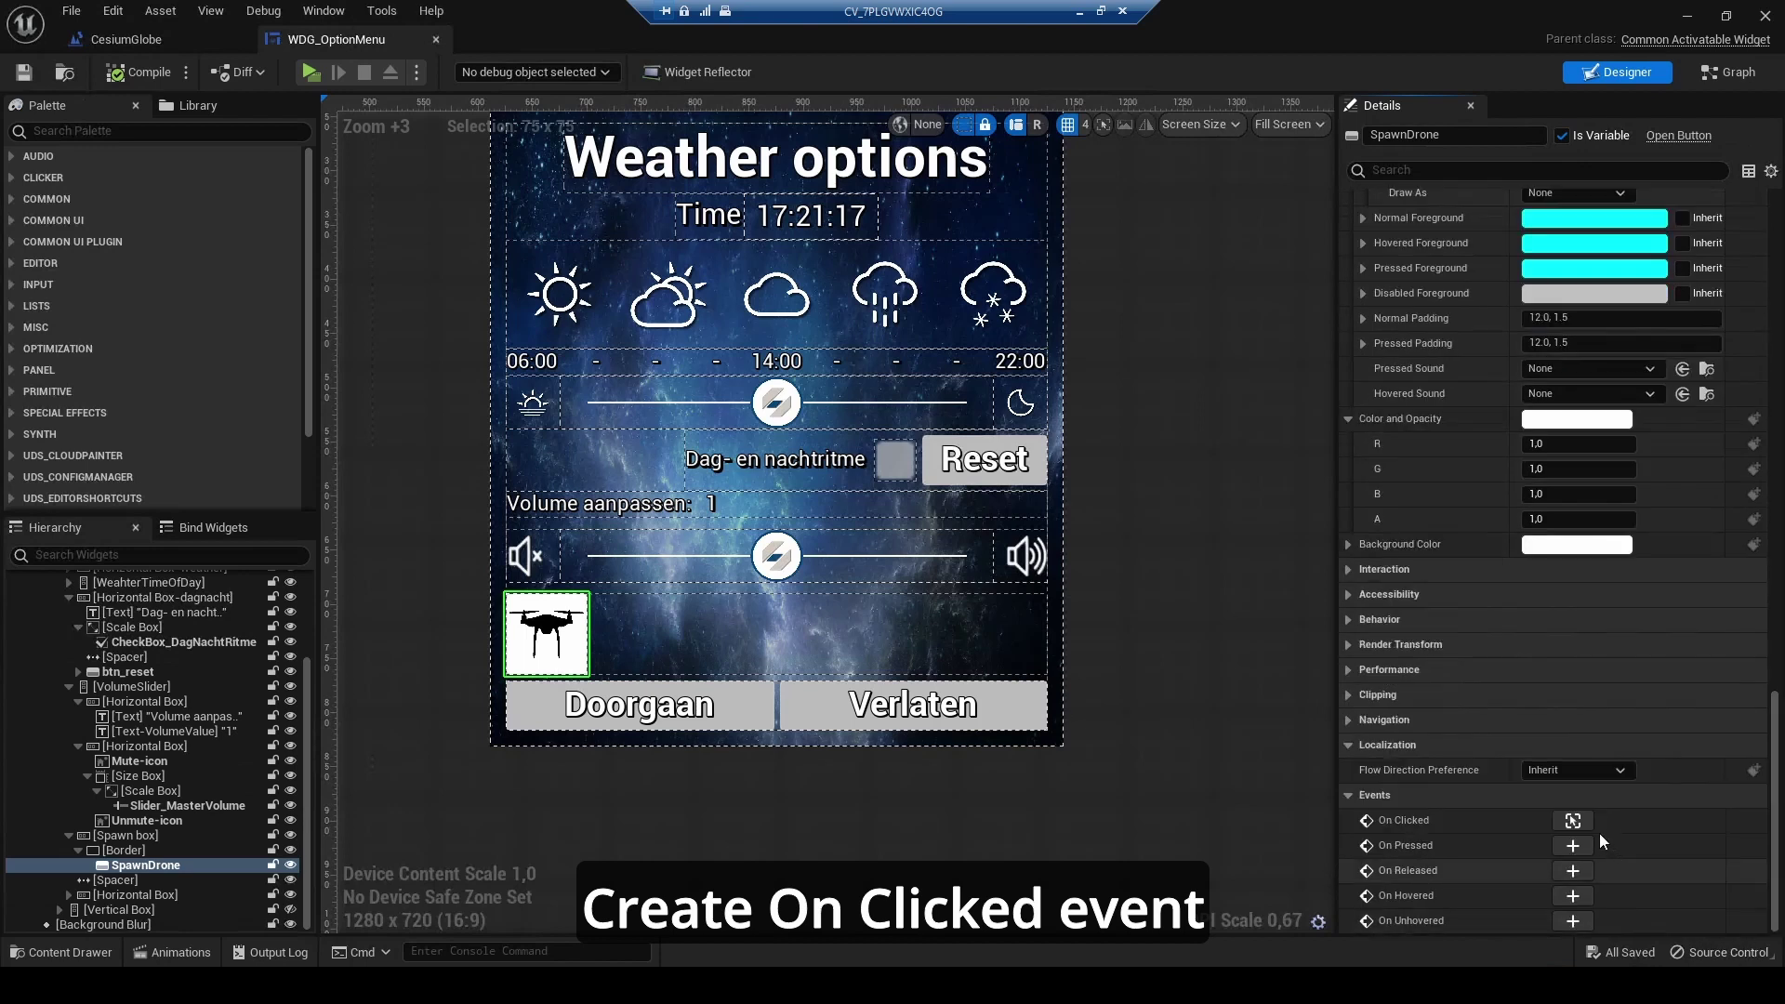
click(1573, 820)
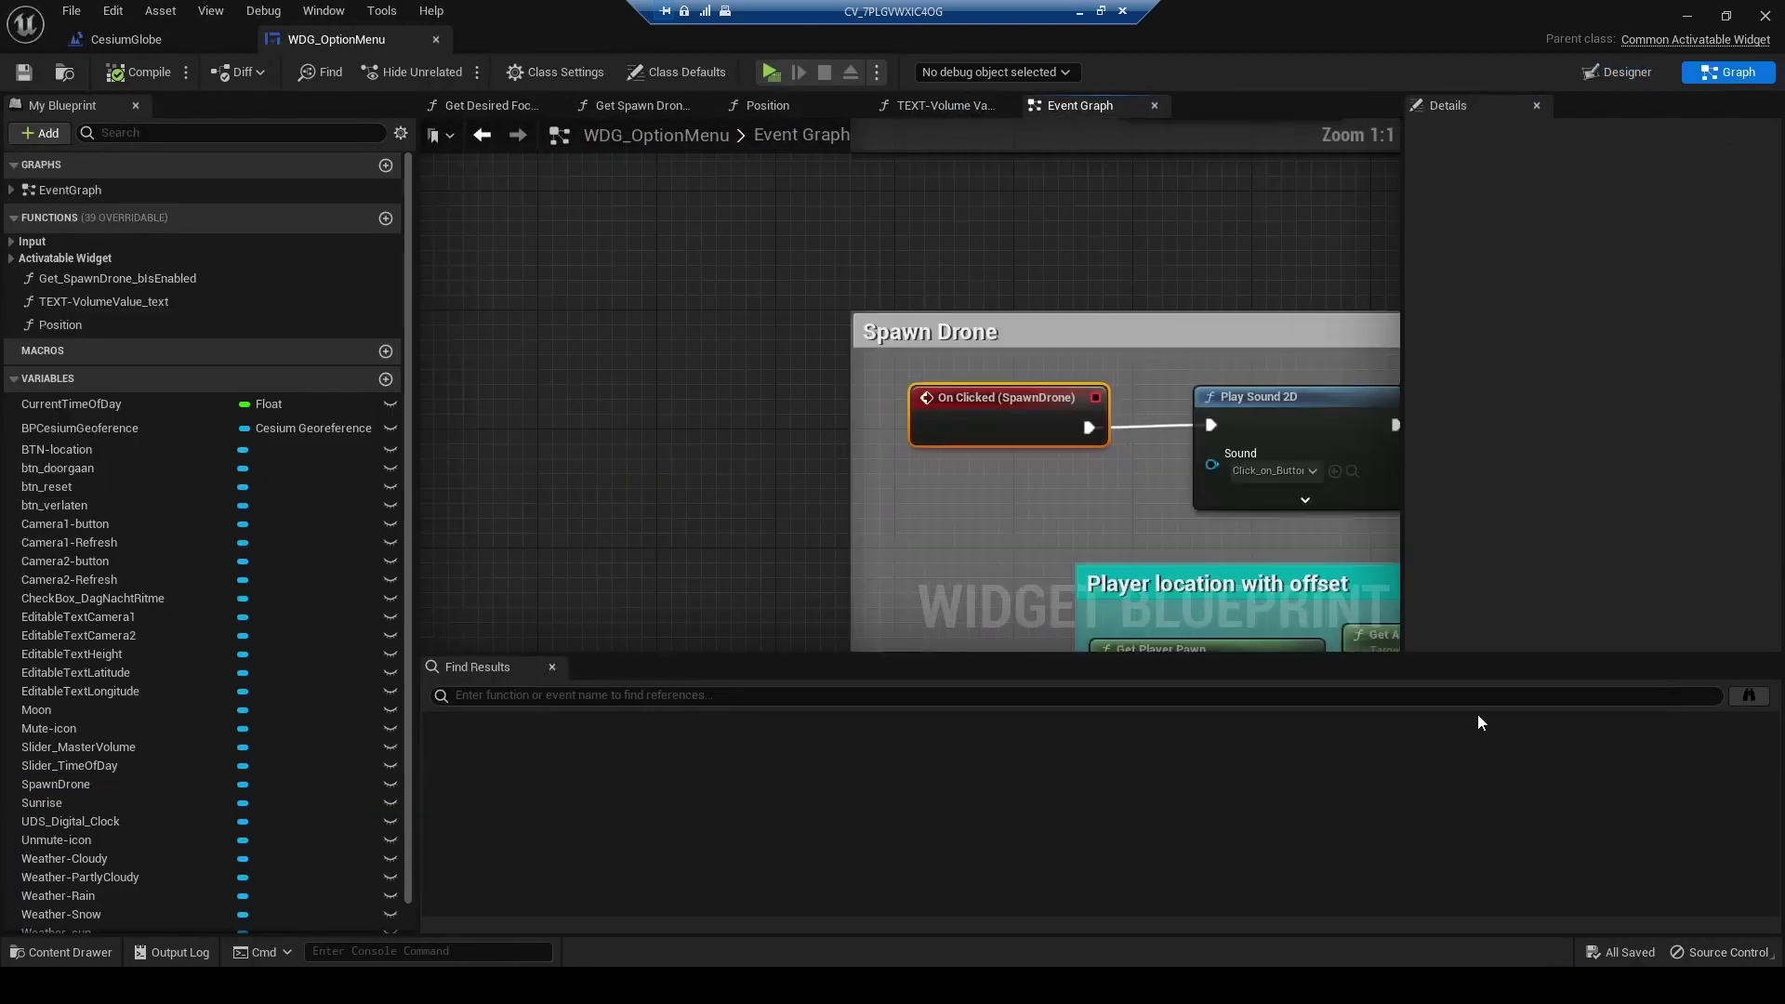
right_drag(1163, 524, 769, 478)
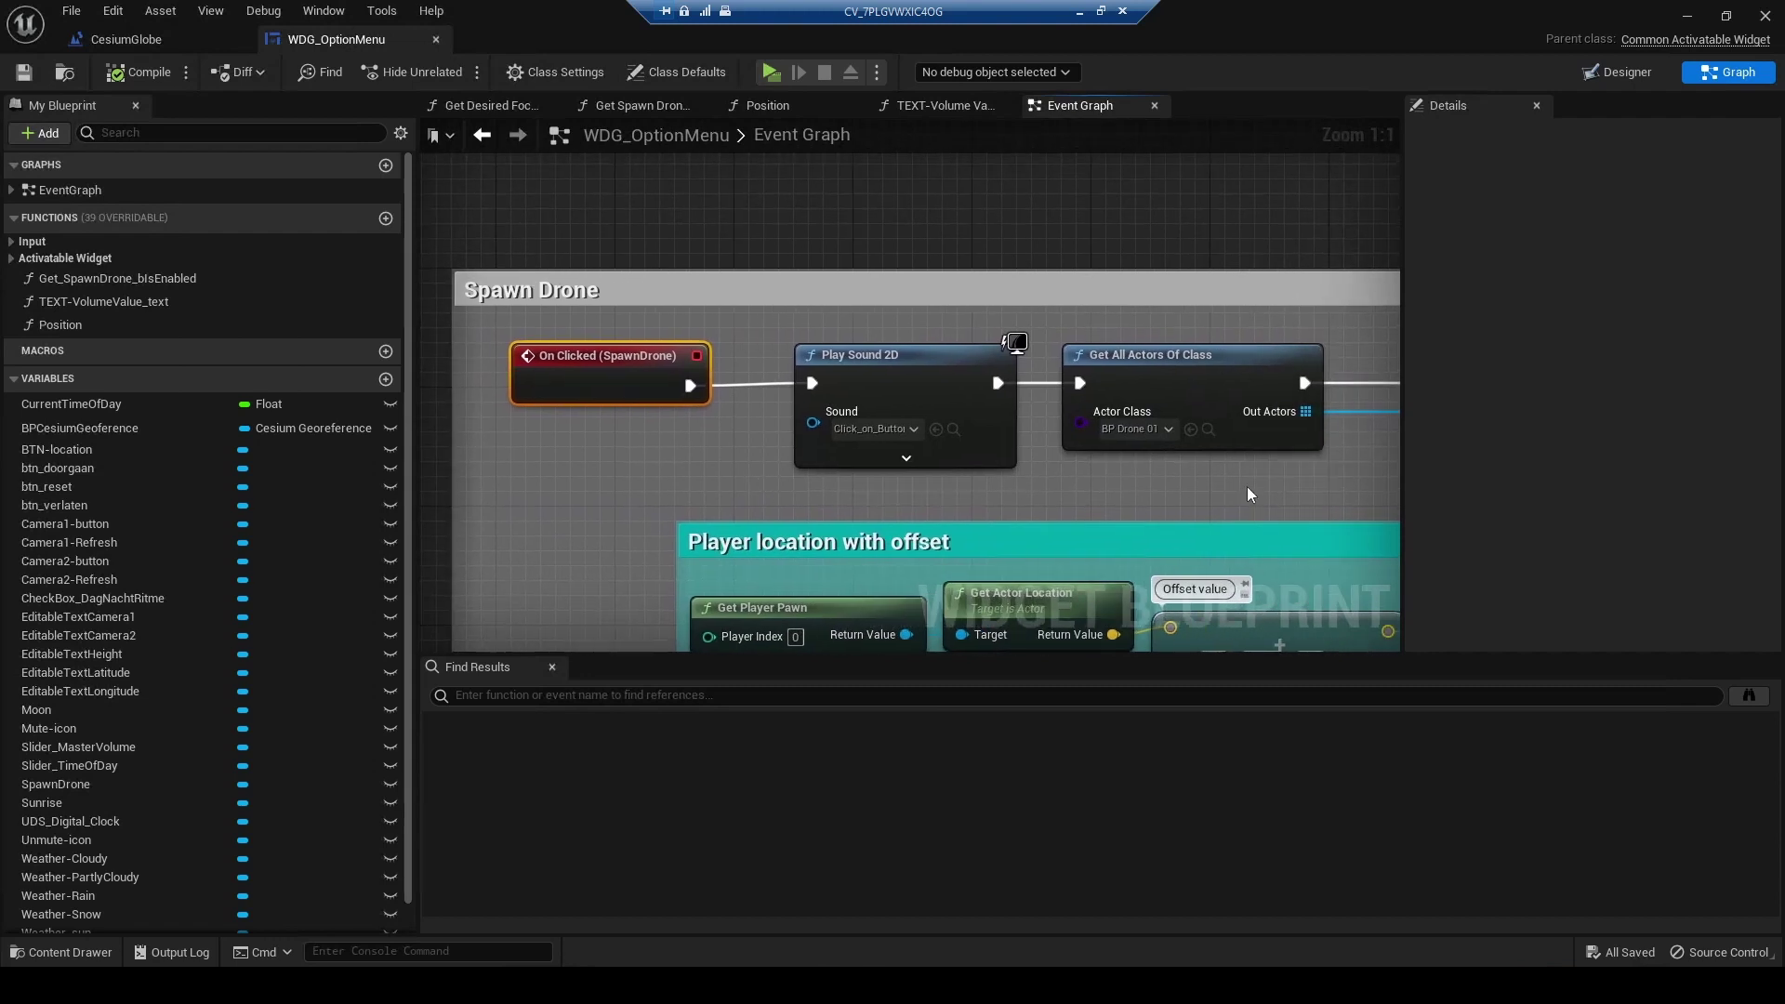
- Follow the Spawn Drone chain through Destroy Actor and SpawnActor BP Drone 01, and examine the Player location with offset nodes
right_drag(1246, 488, 764, 456)
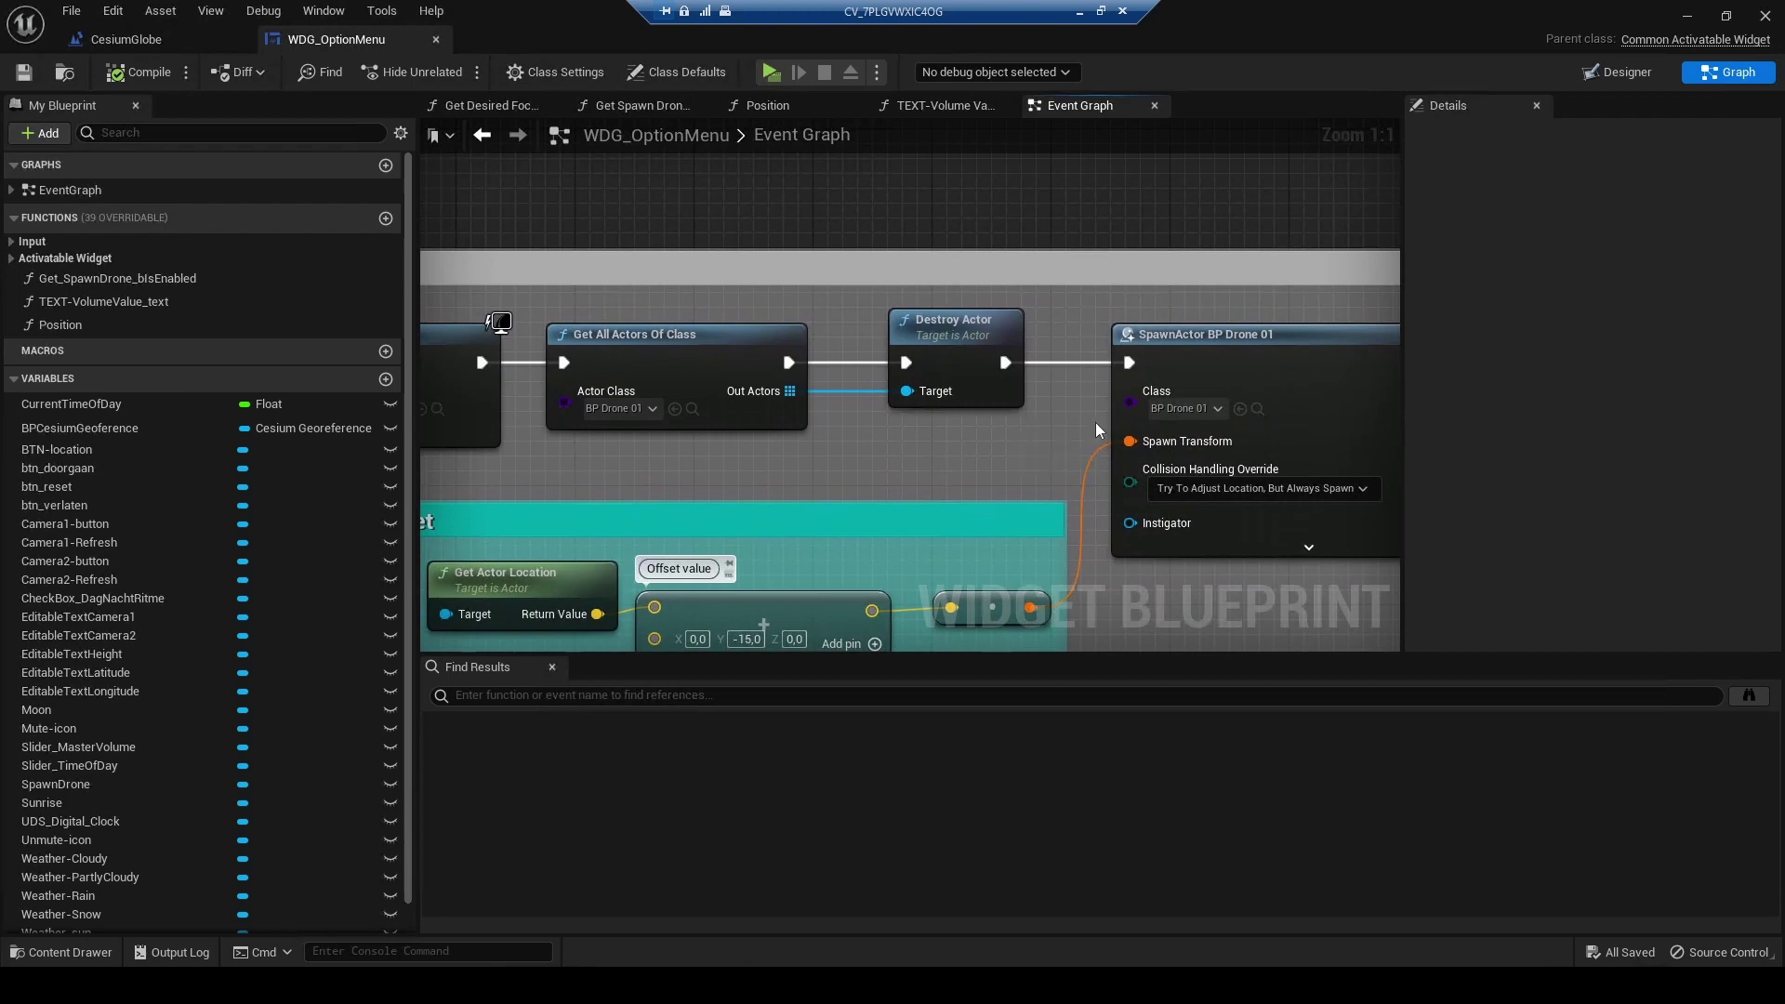
right_drag(1226, 450, 1348, 255)
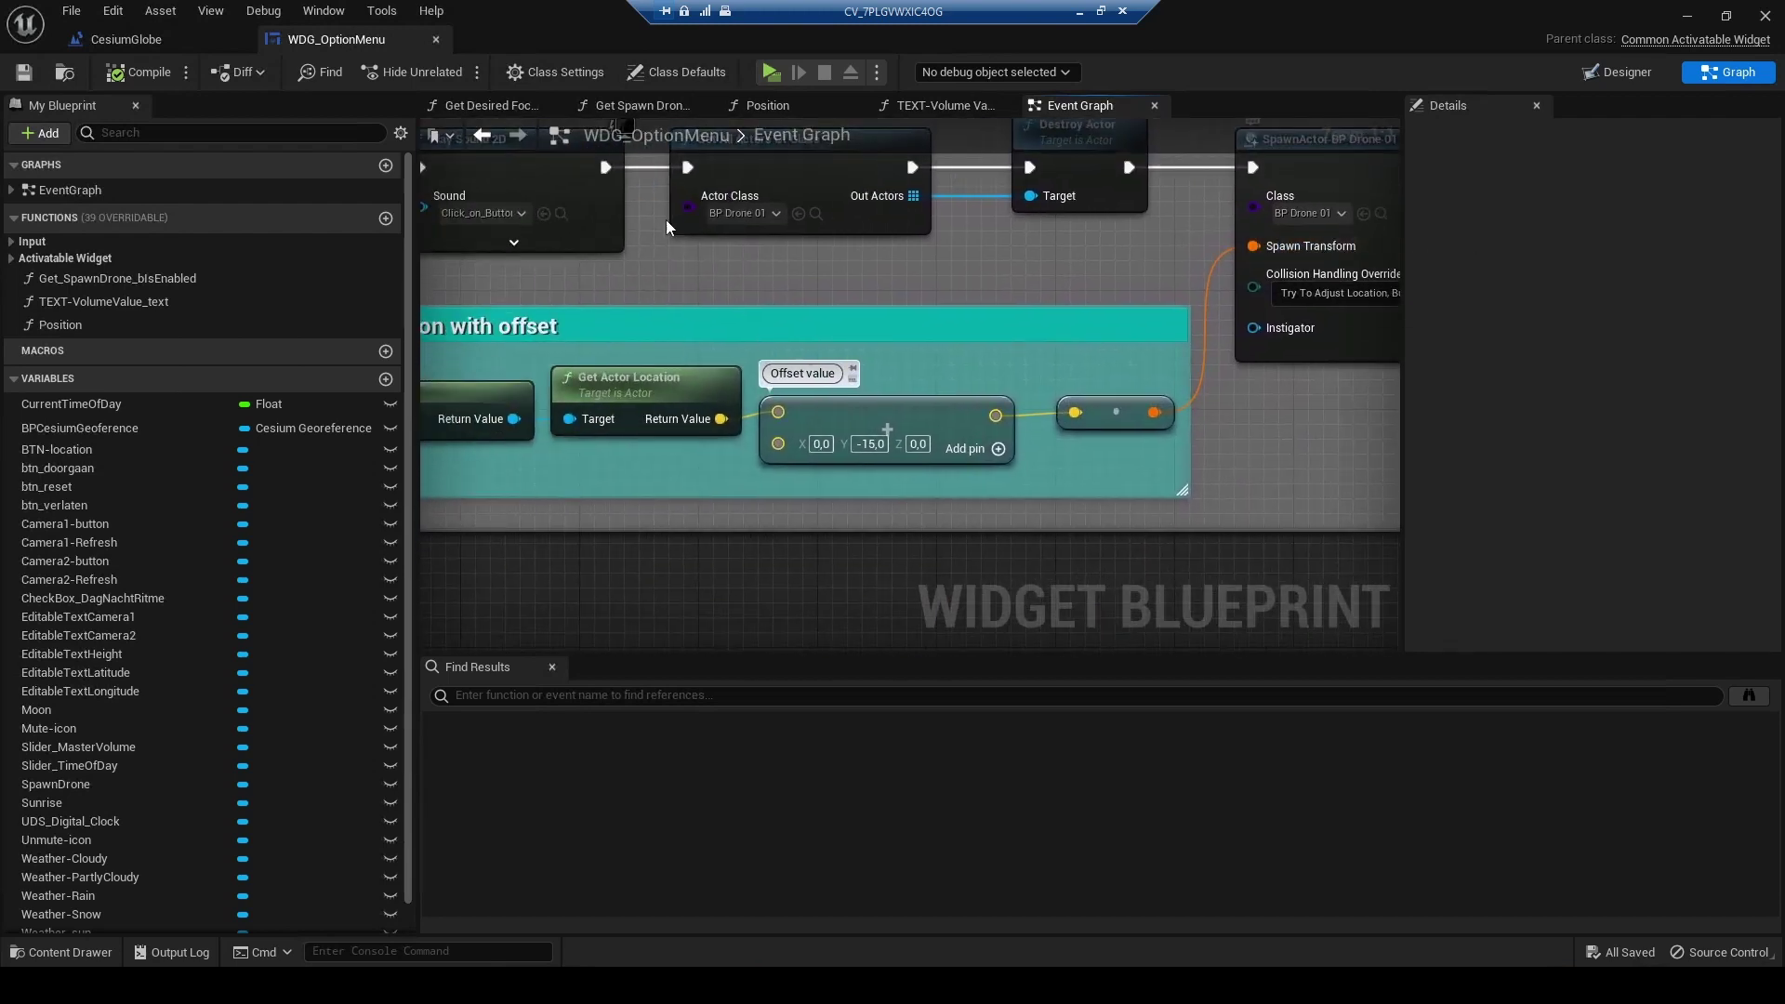
right_drag(638, 275, 930, 283)
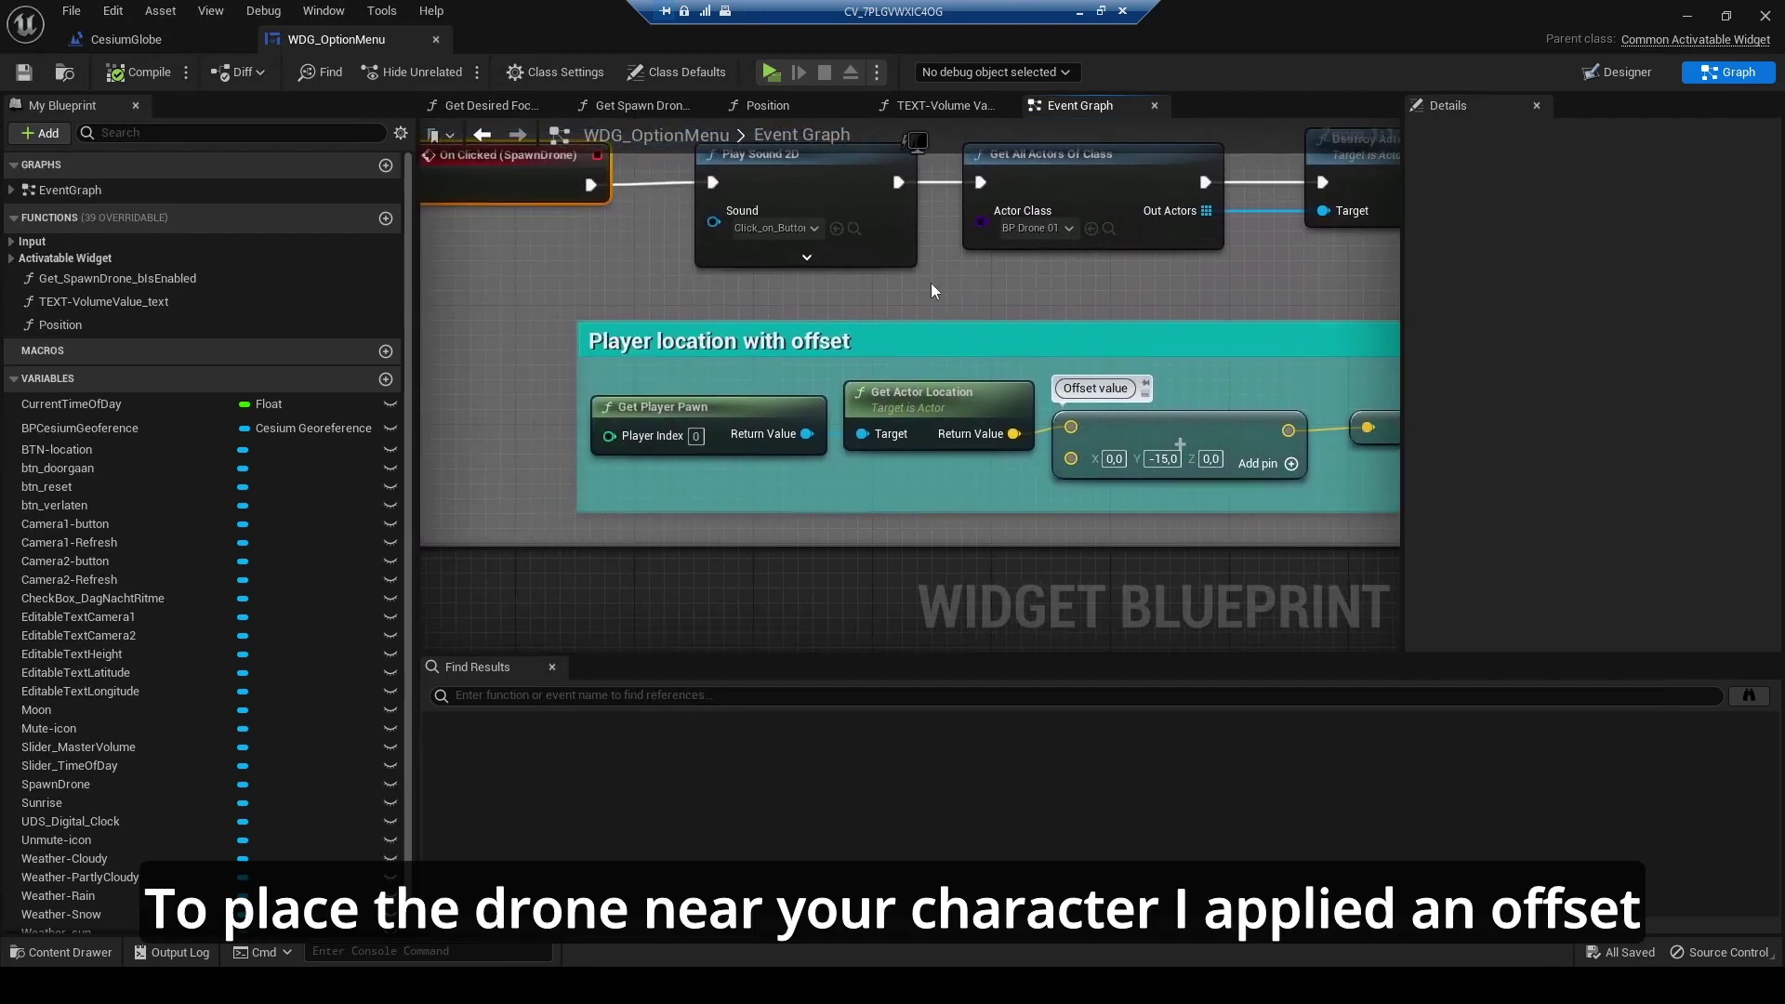
scroll(931, 283, down, 3)
right_drag(931, 284, 826, 356)
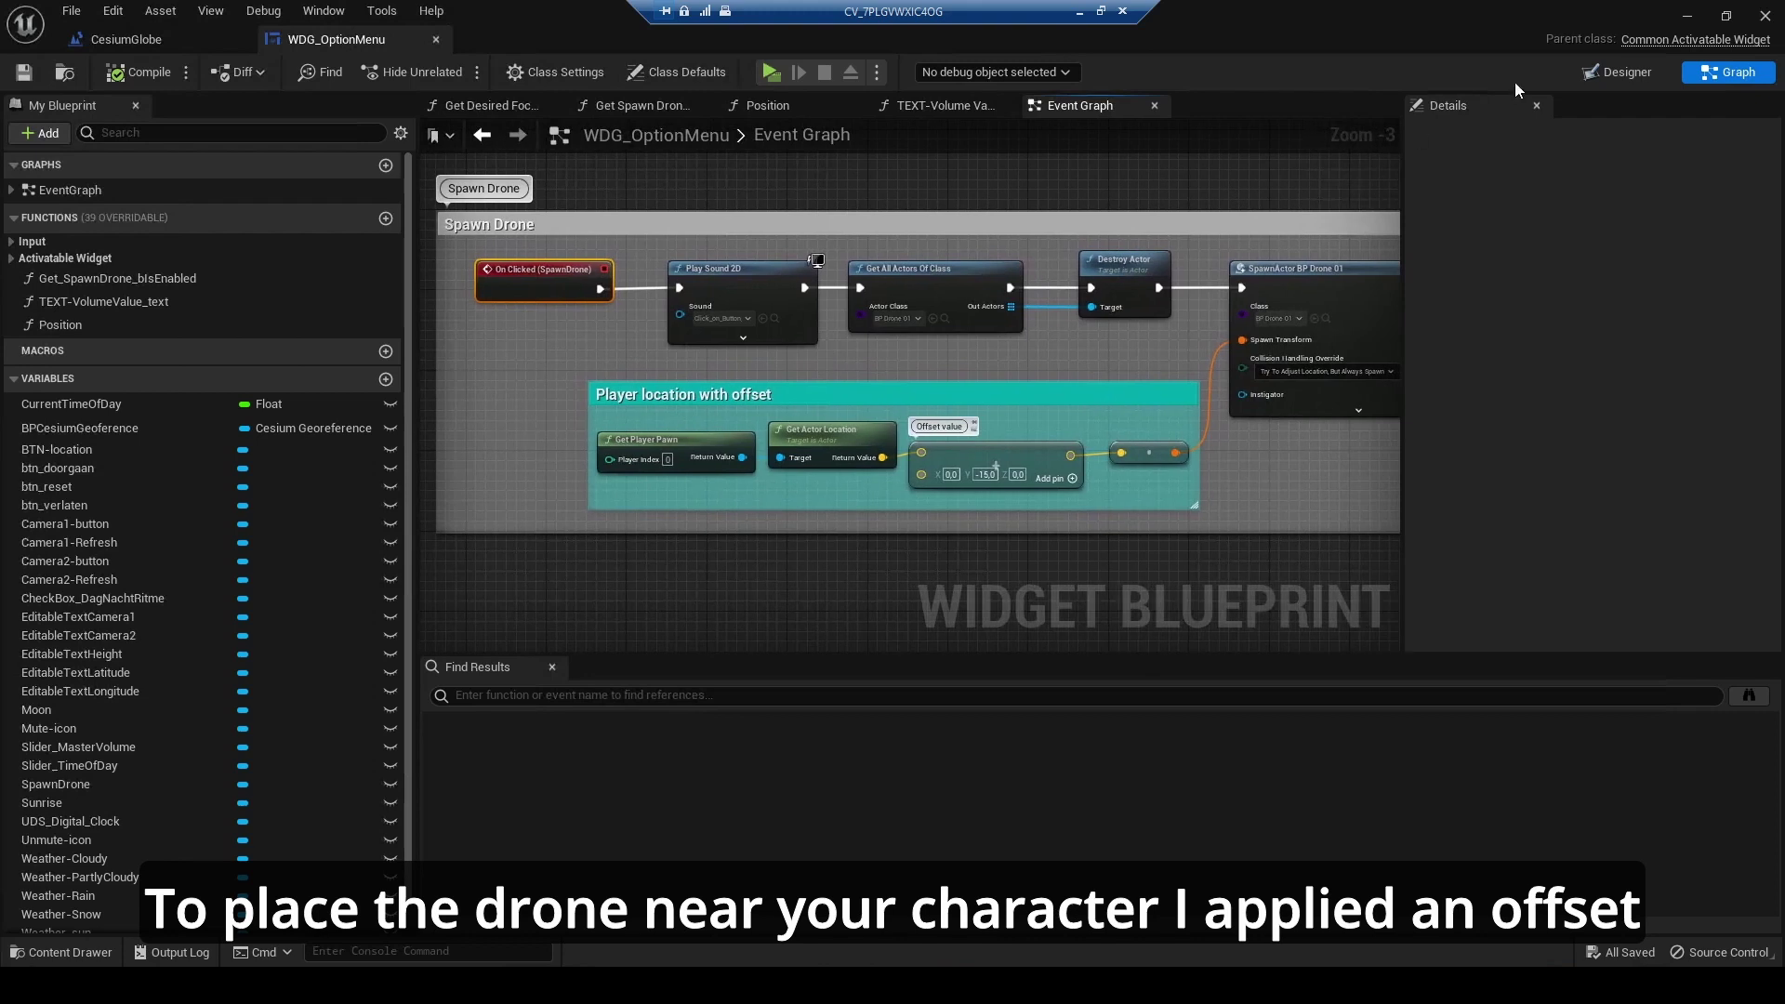
- Select the Background Blur in the designer hierarchy, try resizing it from its corner, and undo the resize
click(1610, 77)
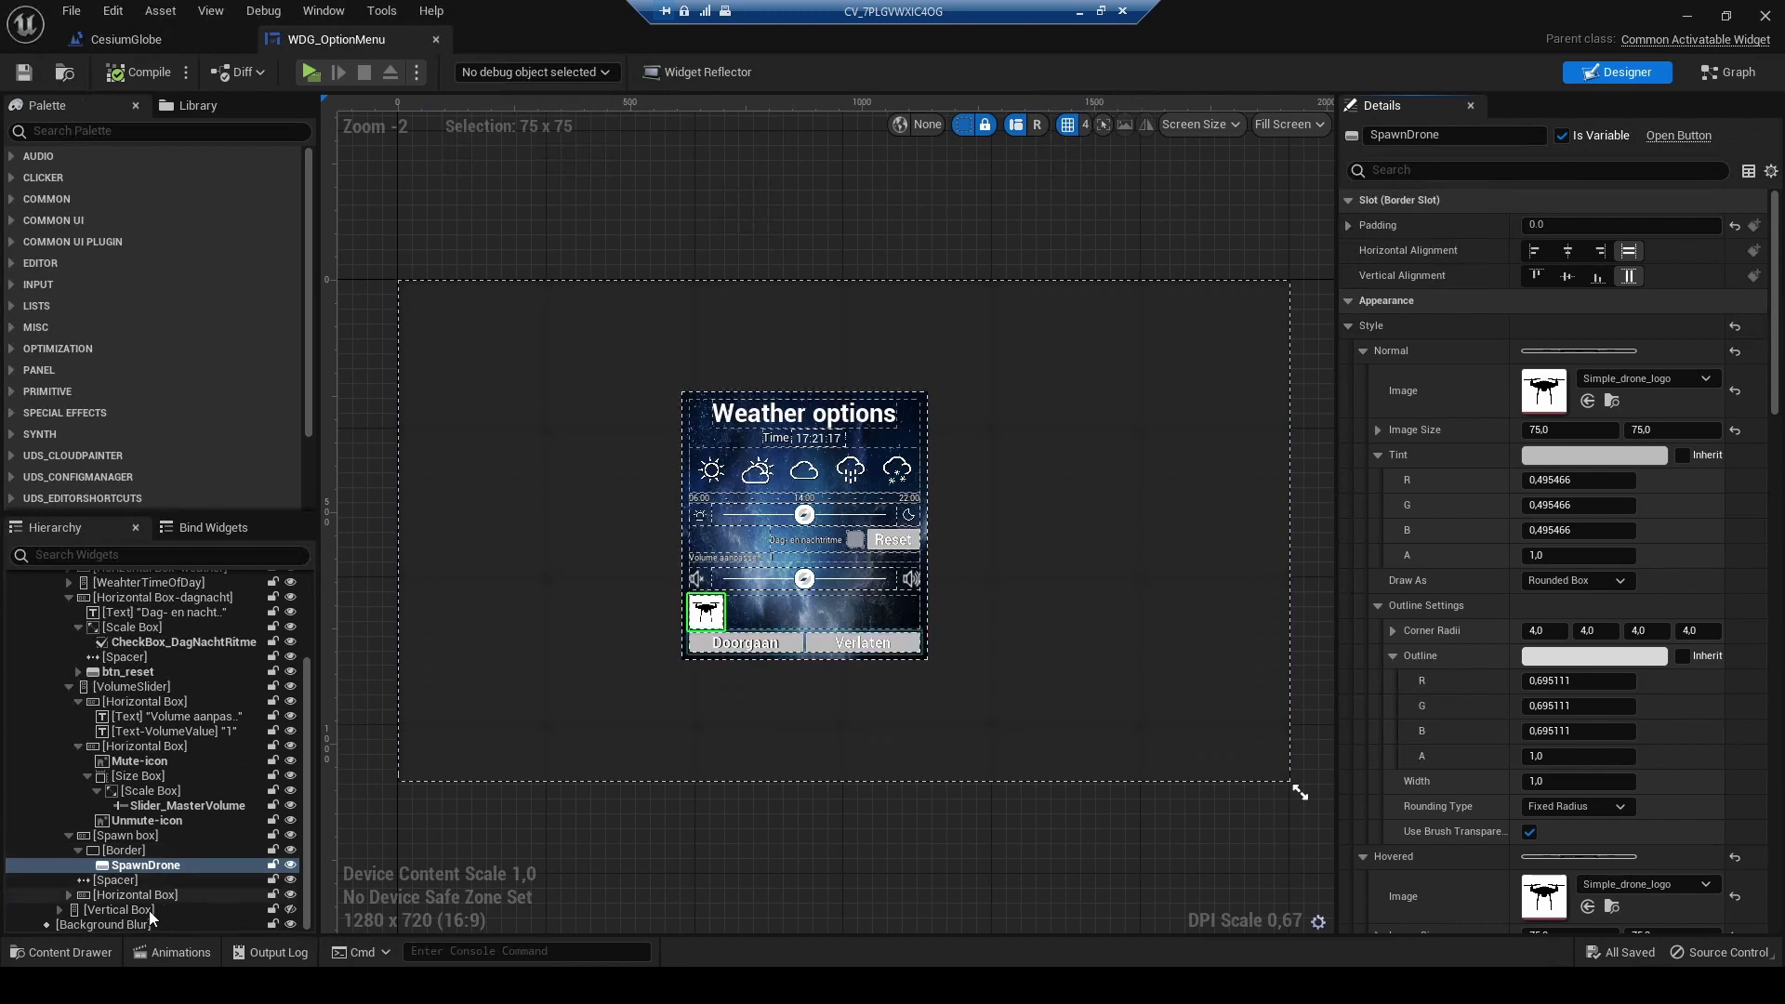
click(109, 926)
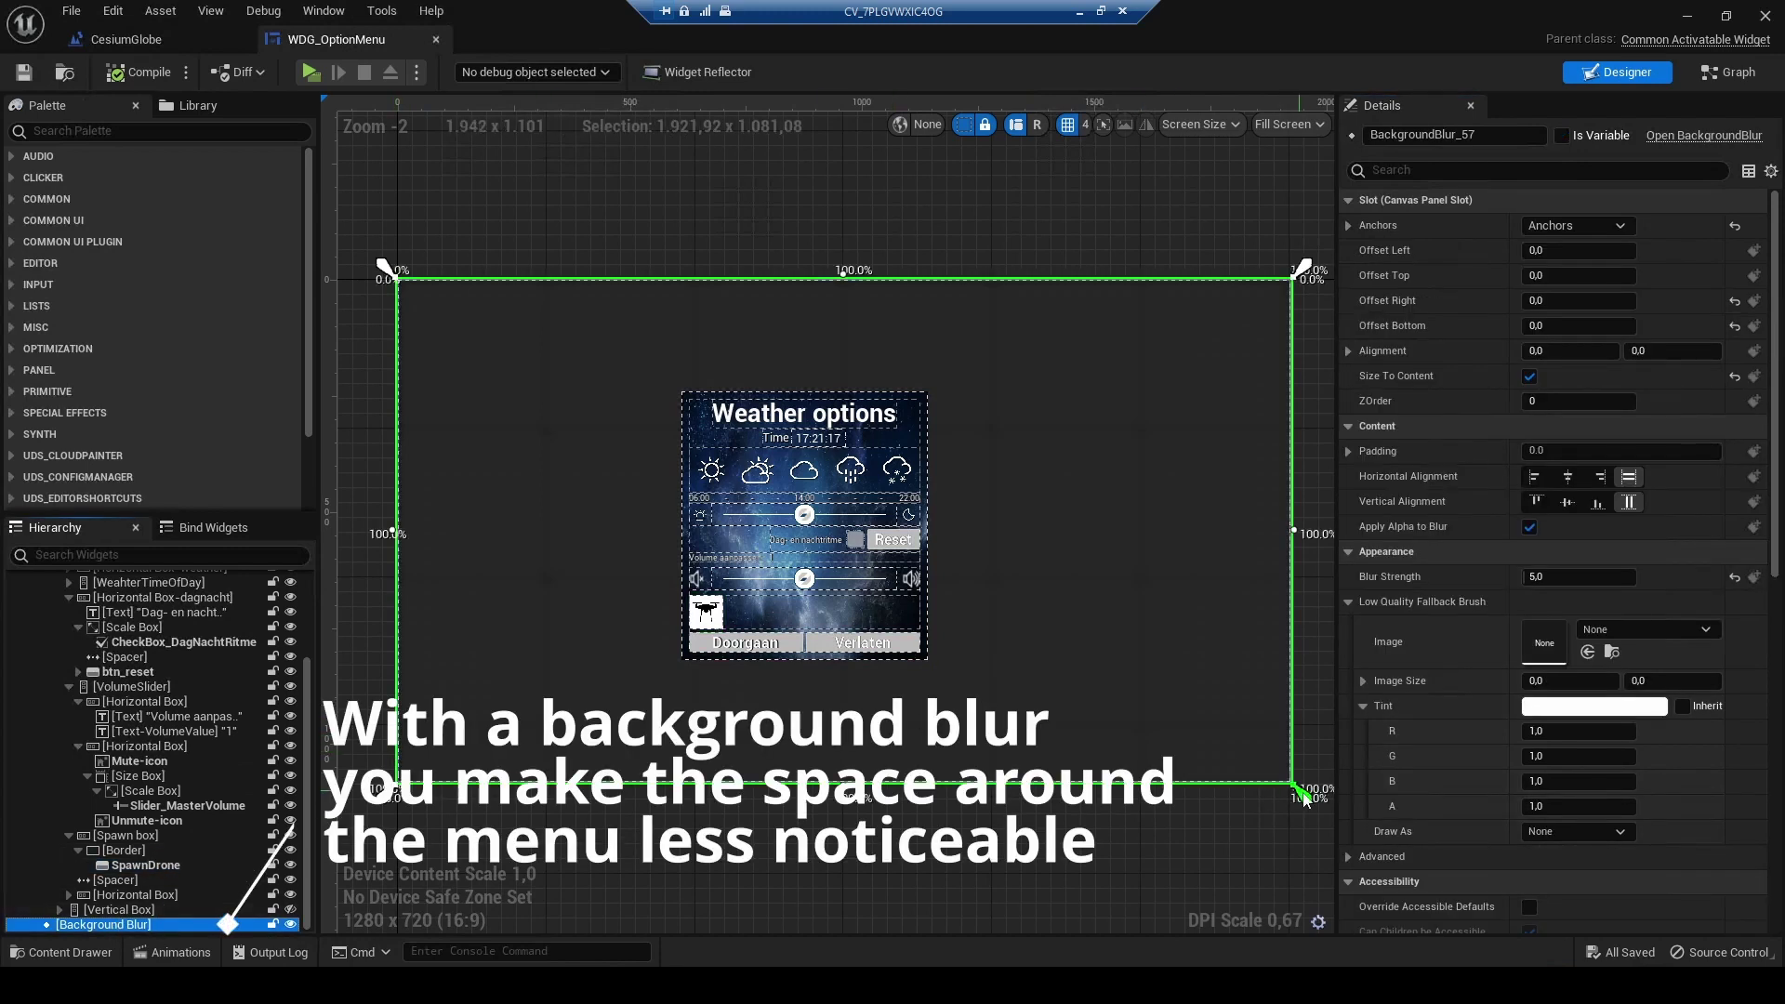
drag(1302, 795, 1197, 681)
key(ctrl+z)
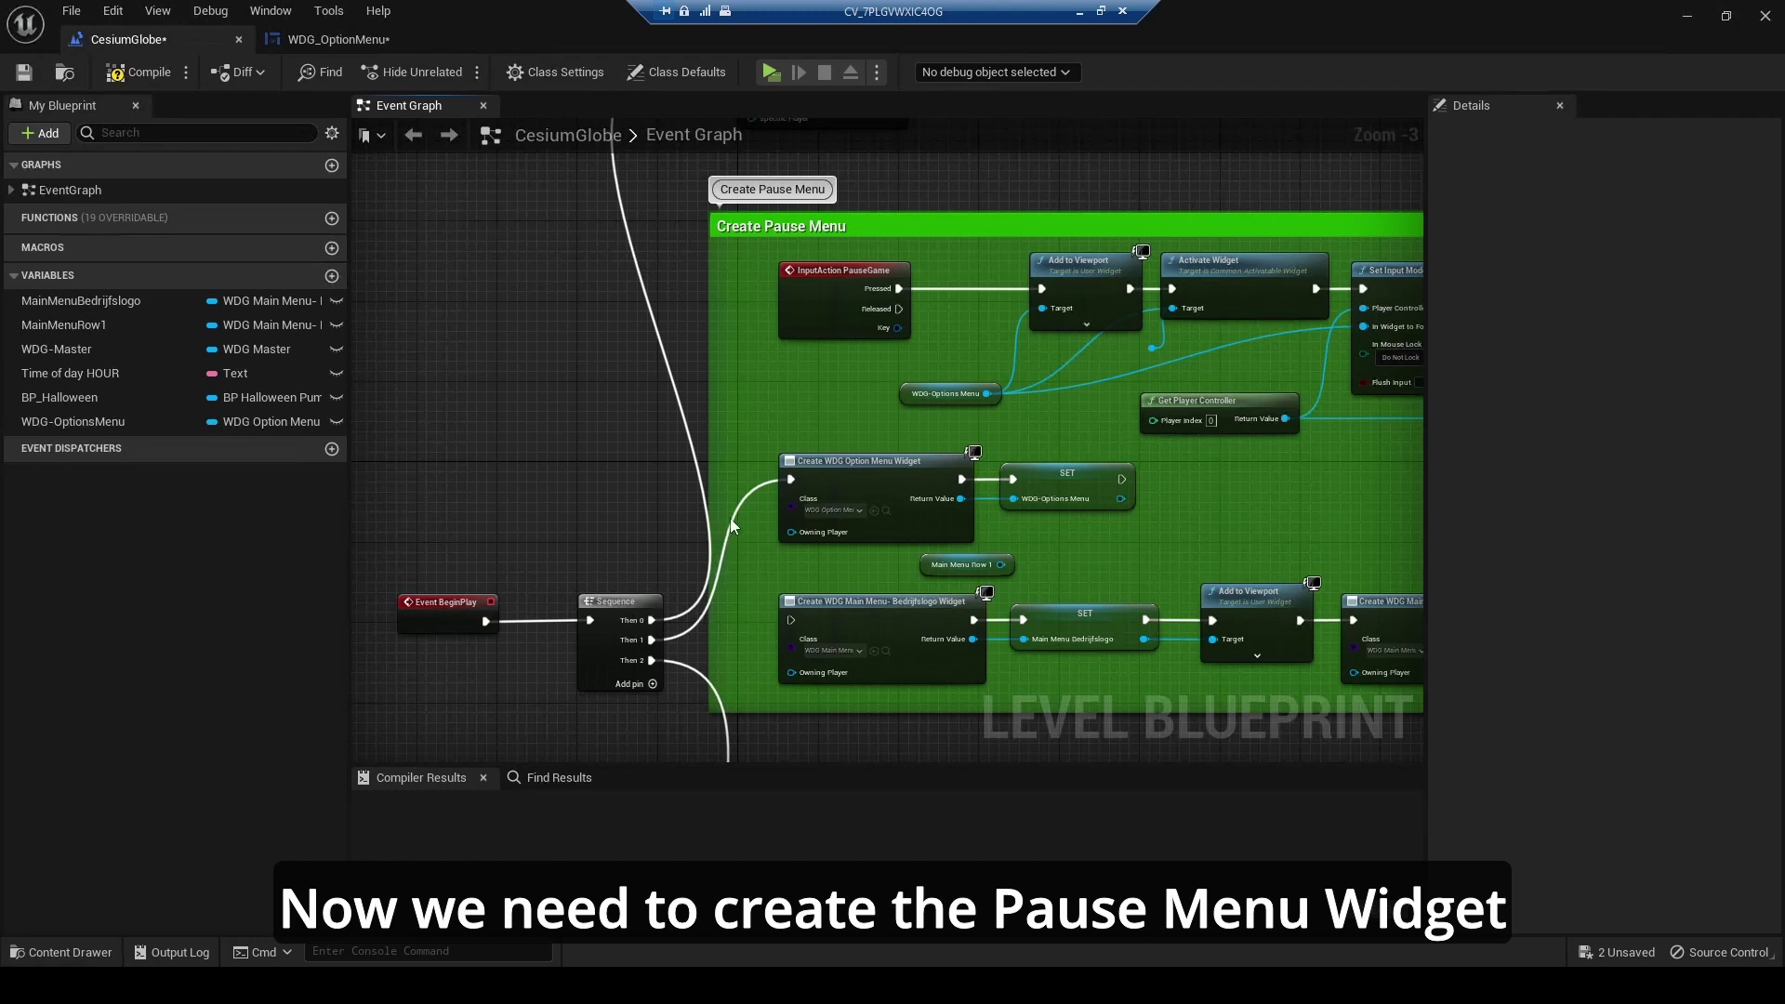
- Review the Return Value pin actions of the Create WDG Option Menu Widget node in the level blueprint, and select the connected SET node
scroll(845, 521, up, 2)
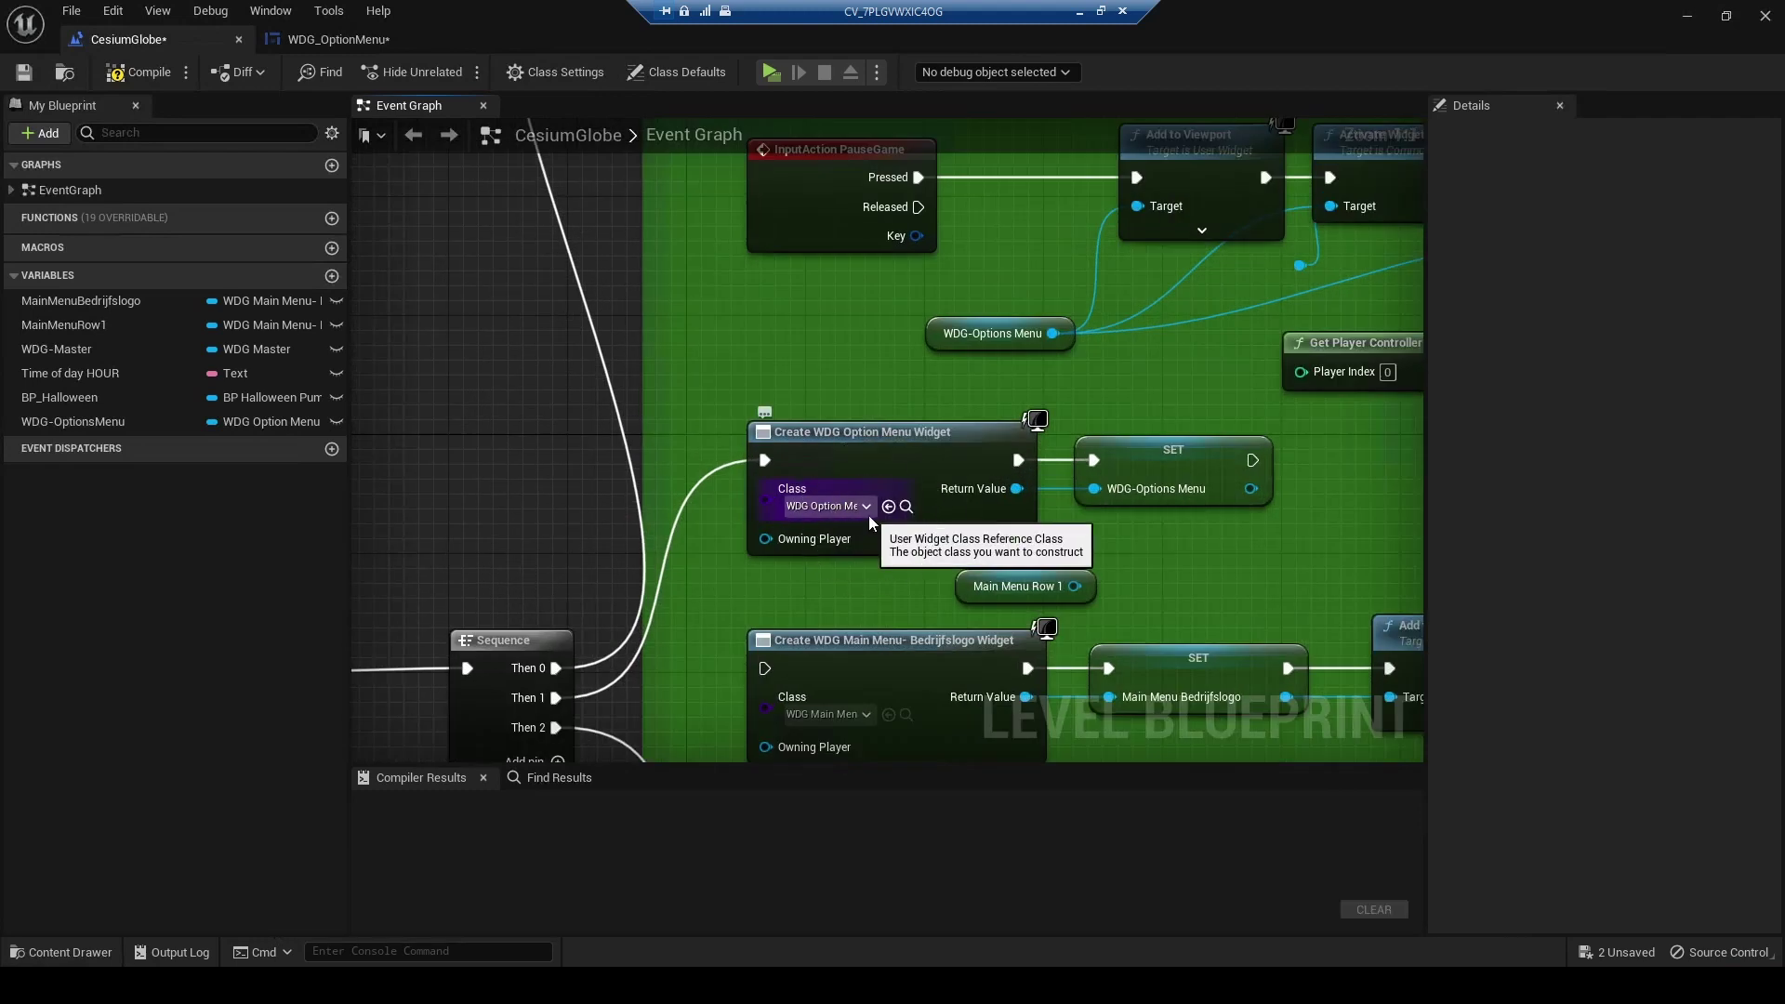
right_click(1015, 489)
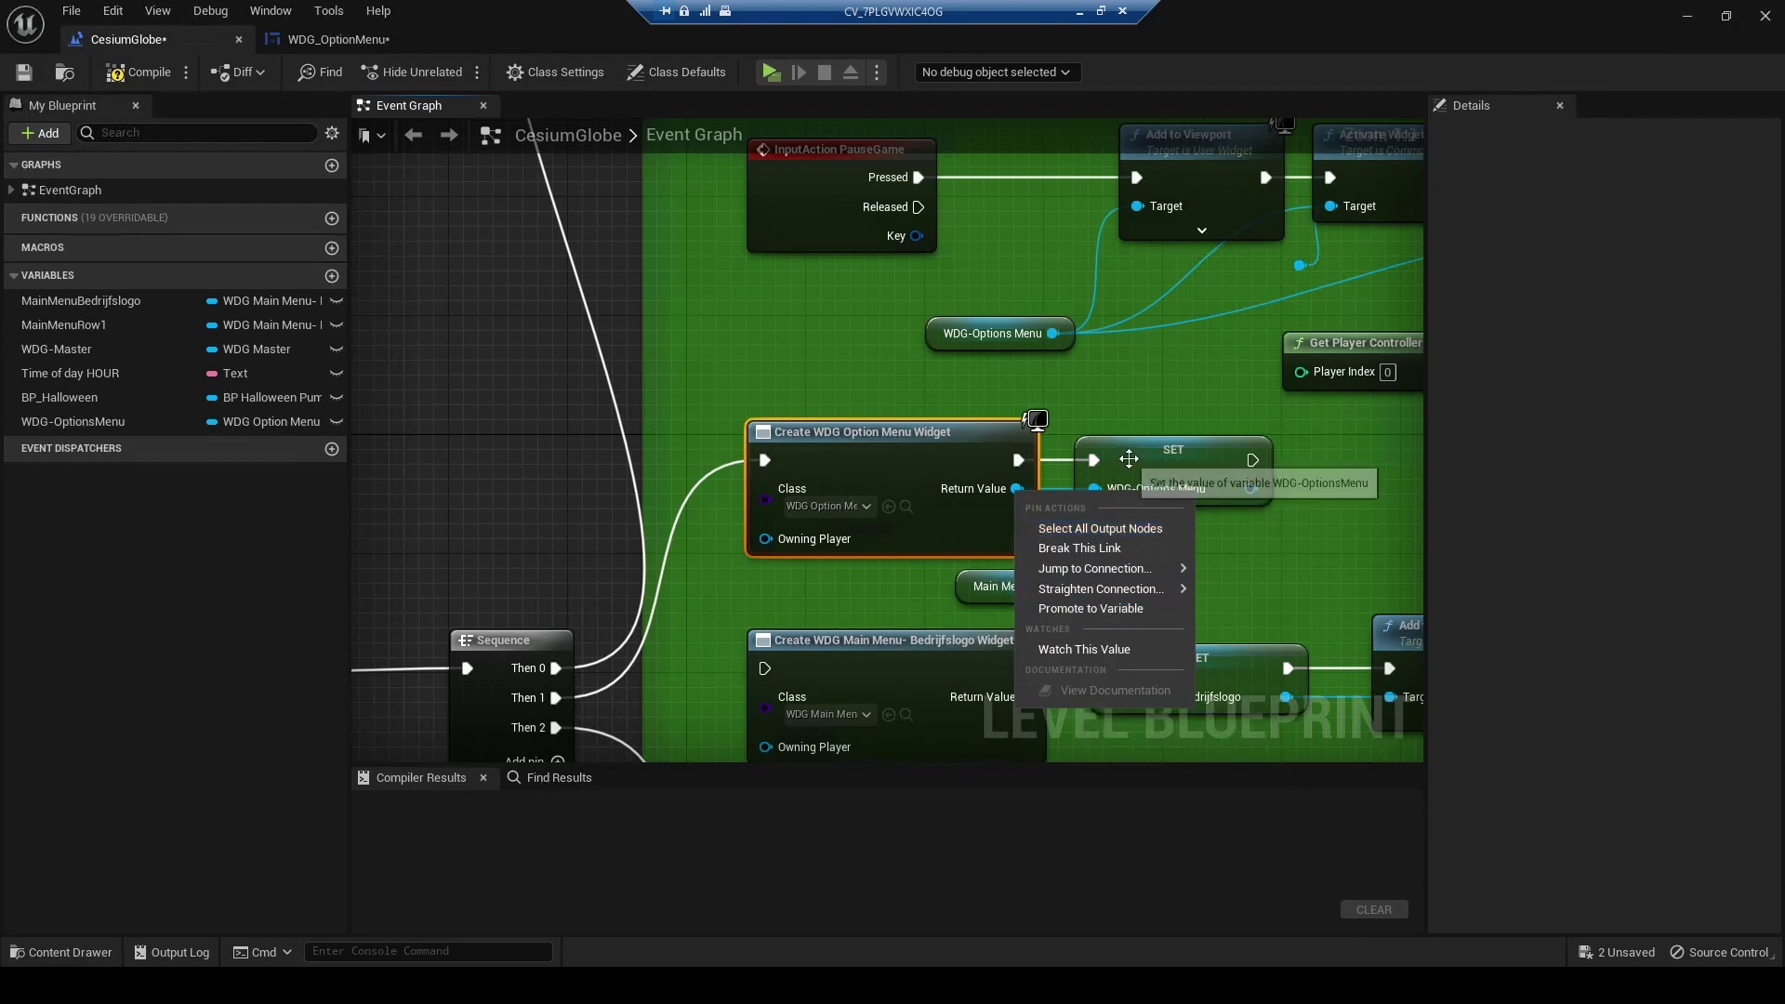
click(1143, 471)
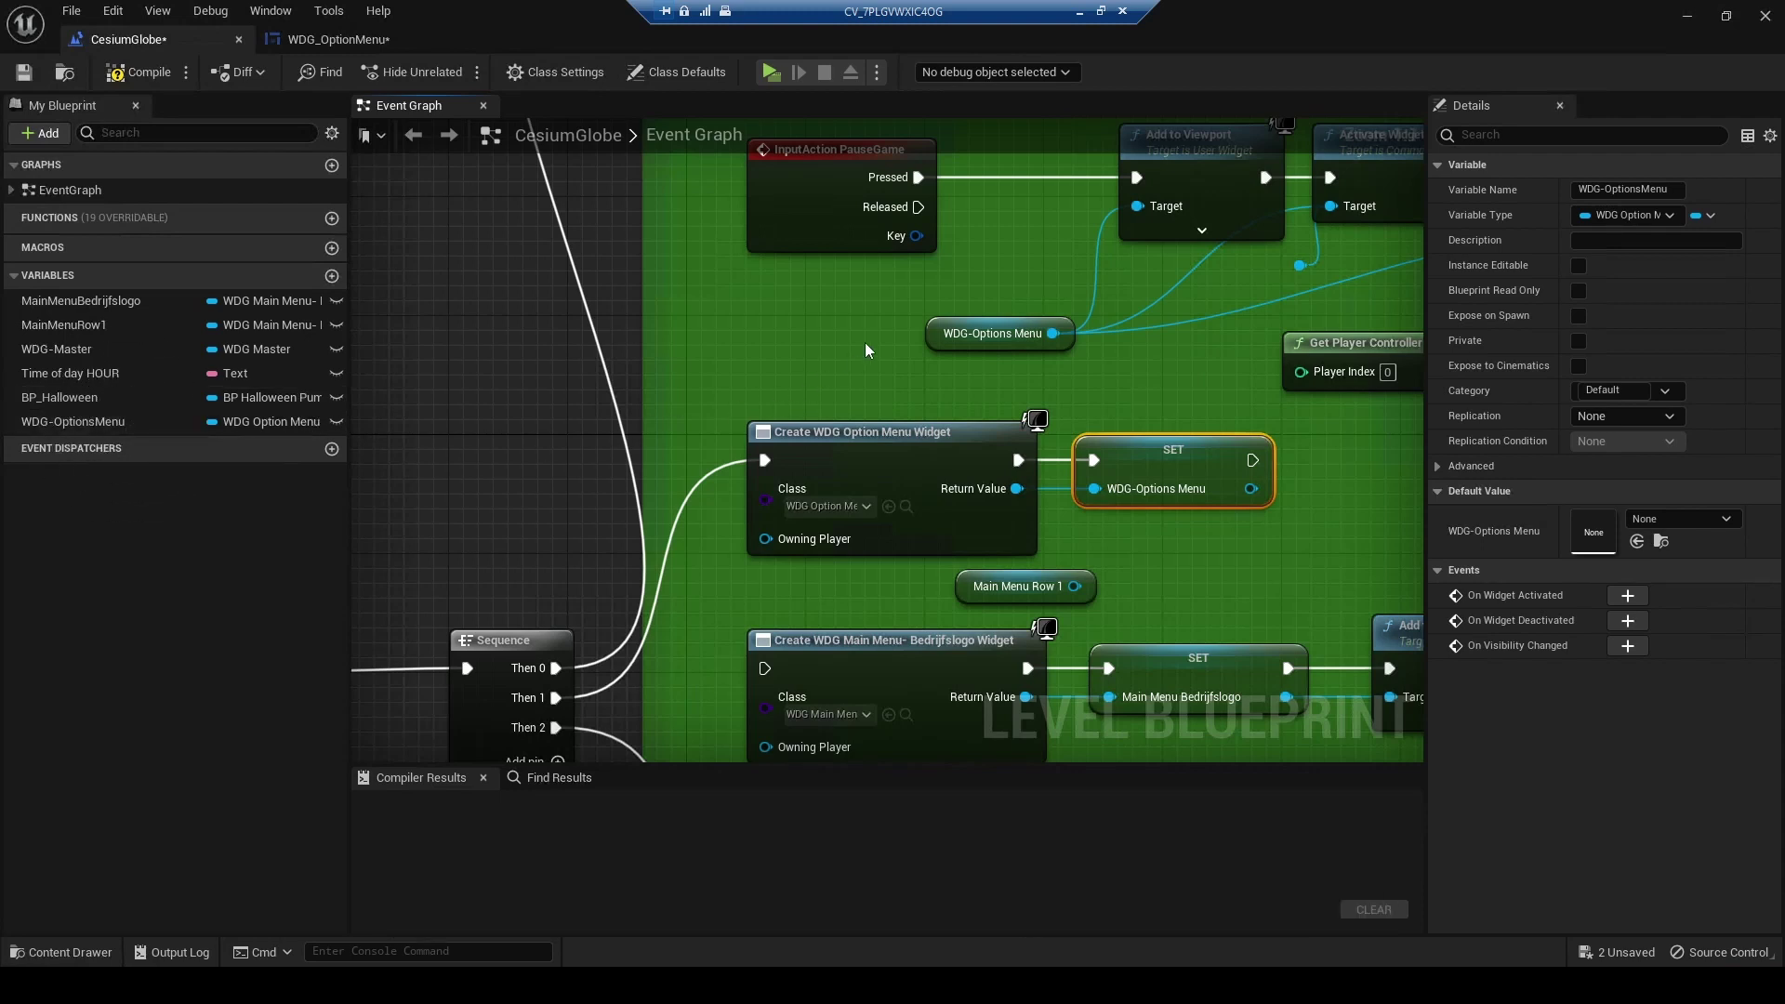
- Try to get the WDG-OptionsMenu variable in the Create Pause Menu section, and select the existing WDG-Options Menu getter instead
right_drag(864, 344, 771, 498)
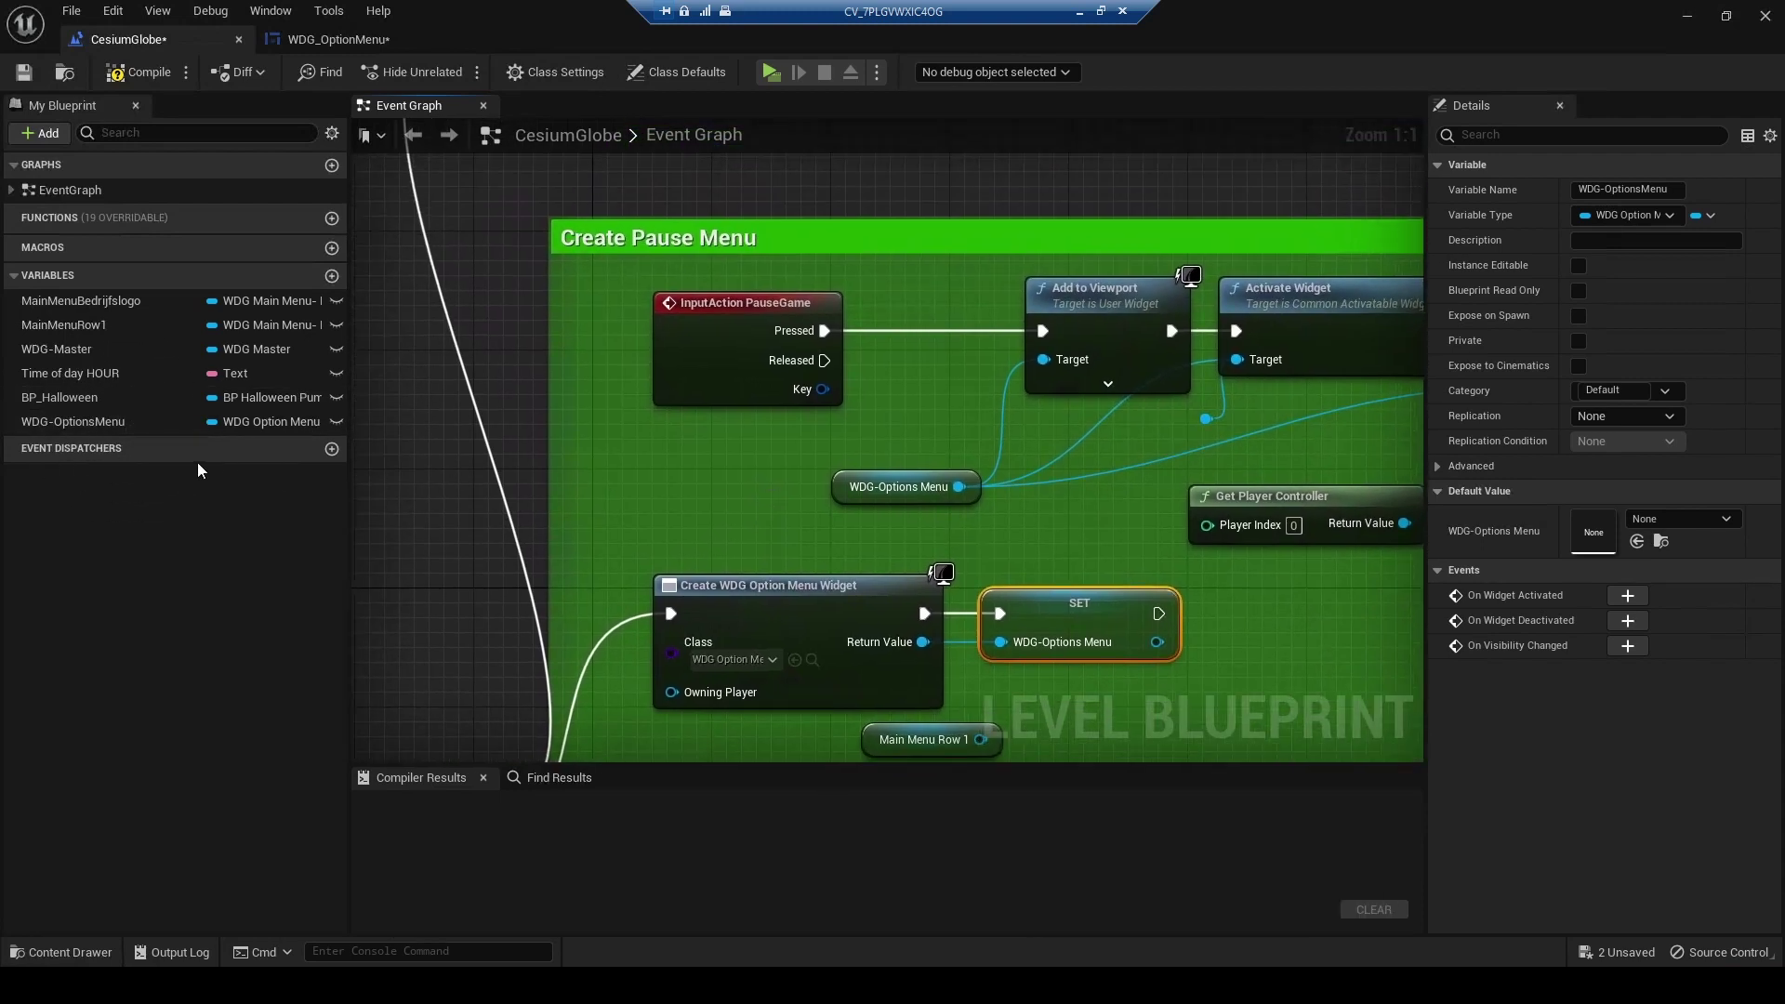
drag(97, 426, 690, 498)
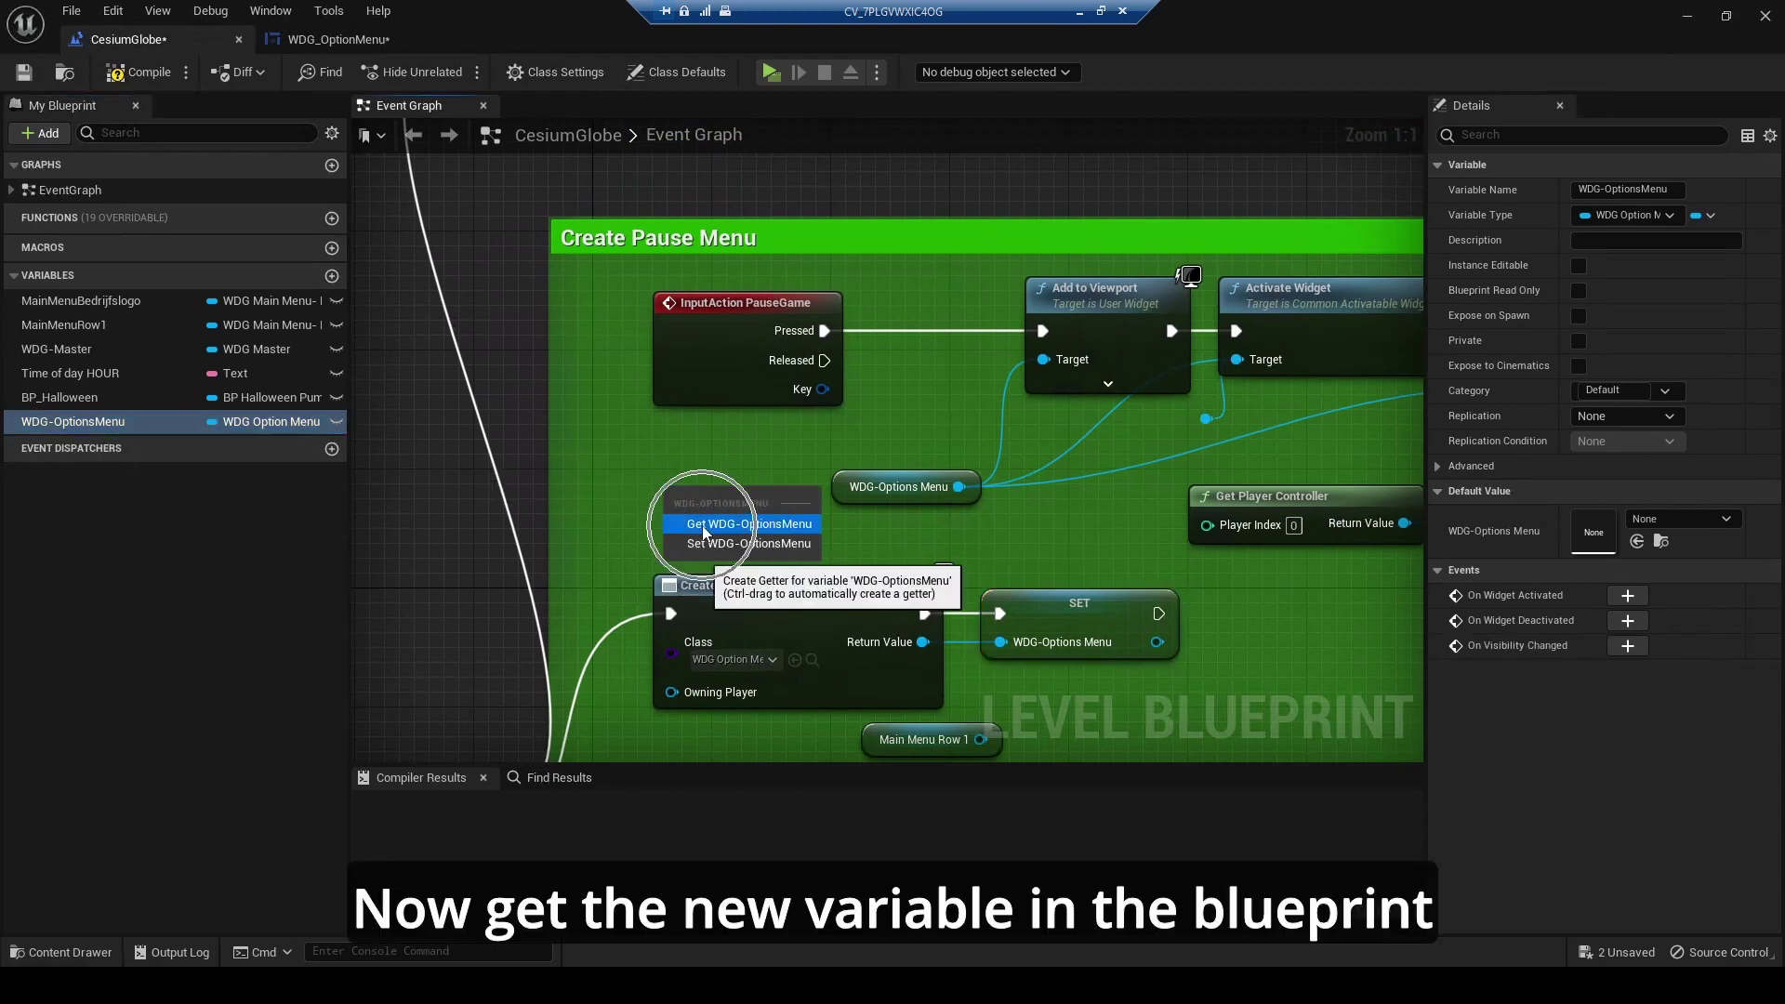
click(851, 497)
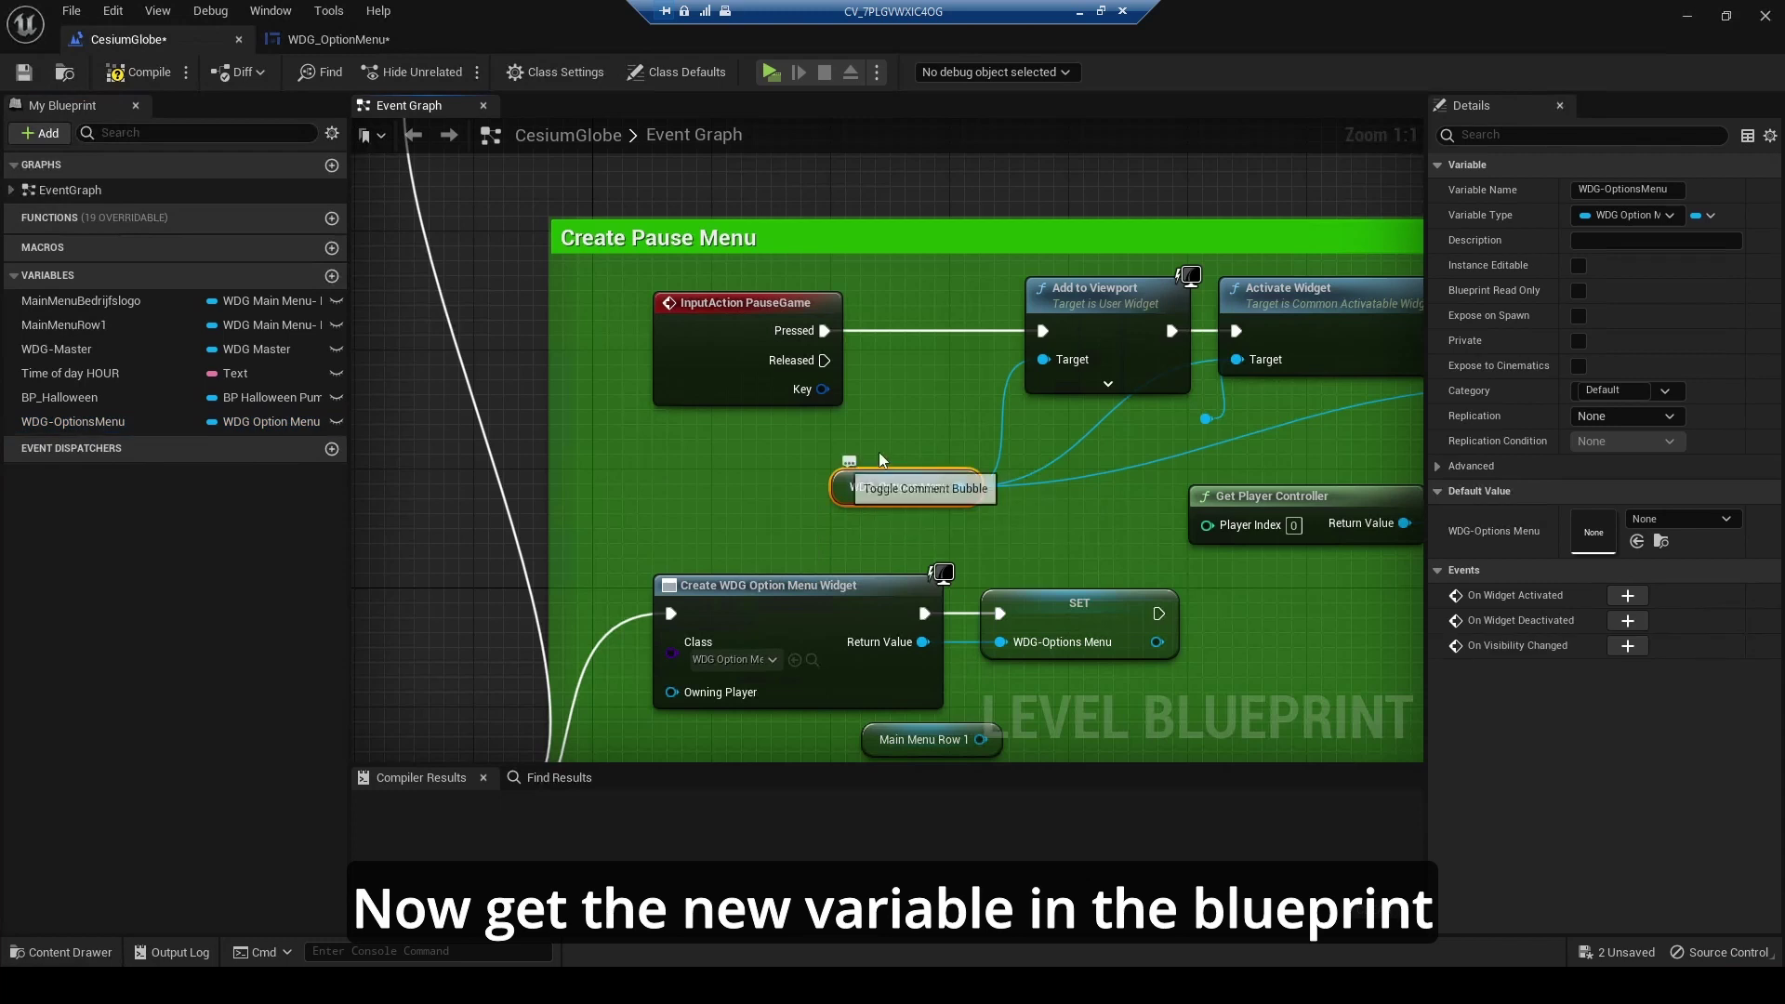
- Inspect the pause menu chain from Add to Viewport and Activate Widget through Set Input Mode UI Only to Set Show Mouse Cursor
right_drag(974, 432, 675, 450)
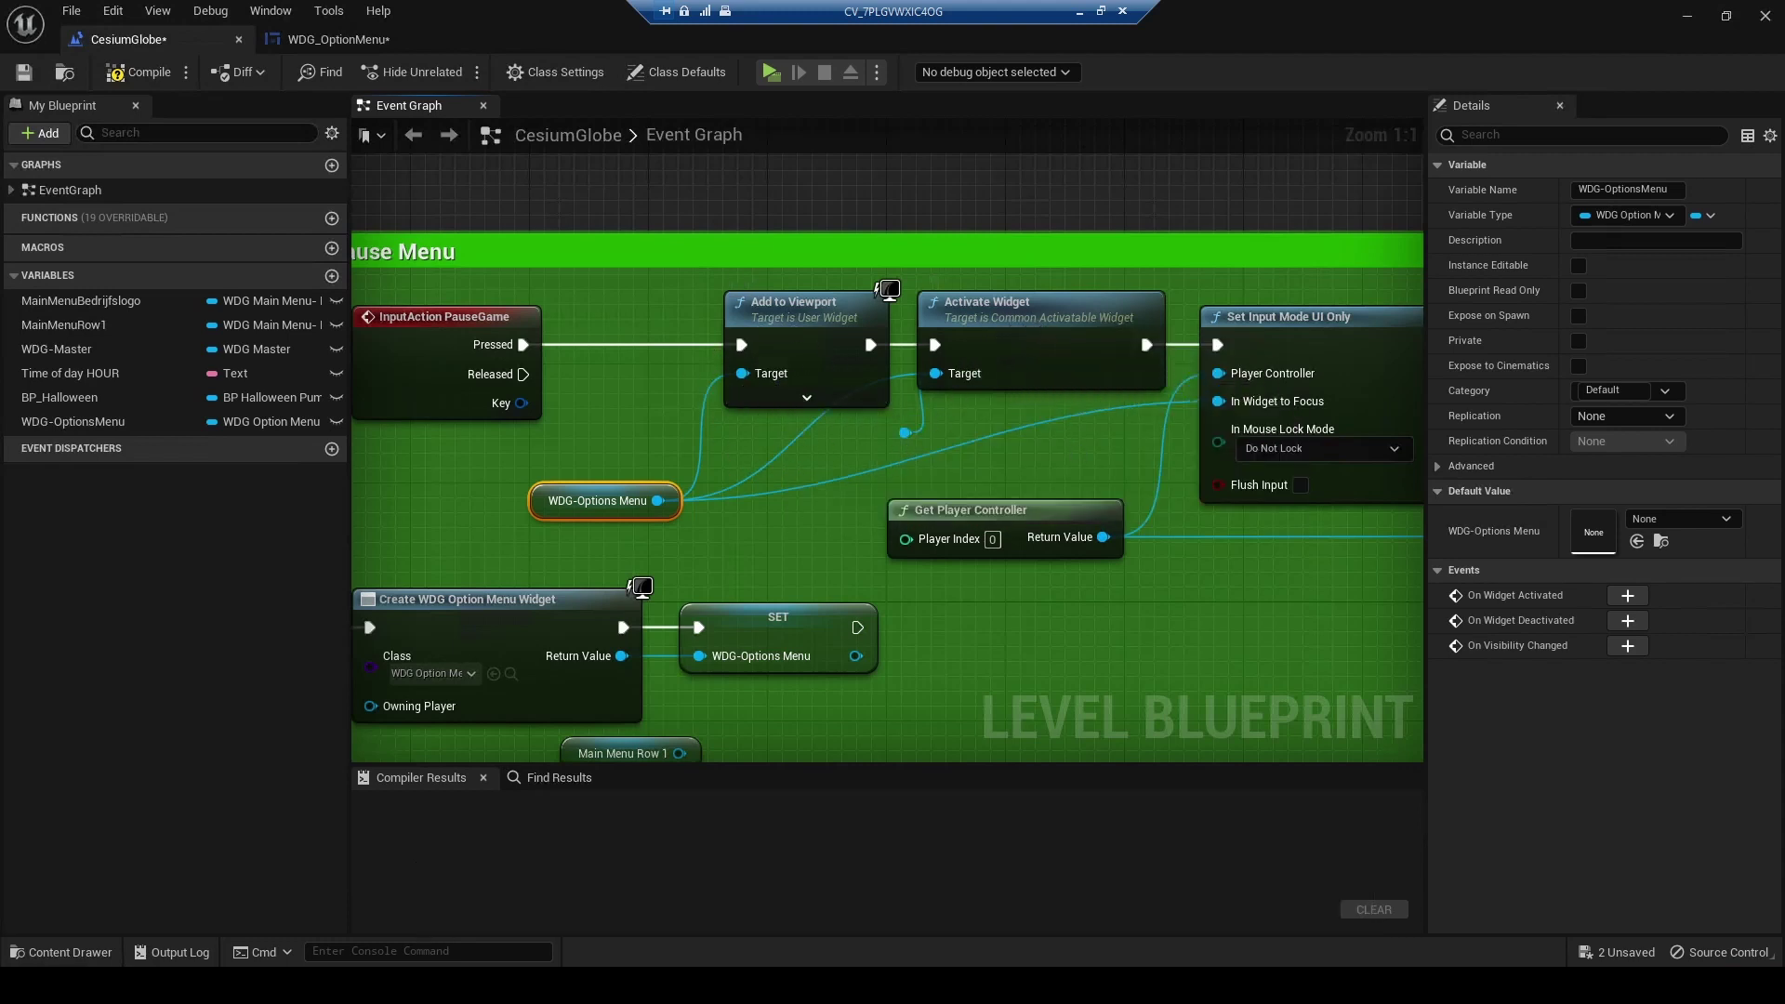
right_drag(928, 533, 606, 521)
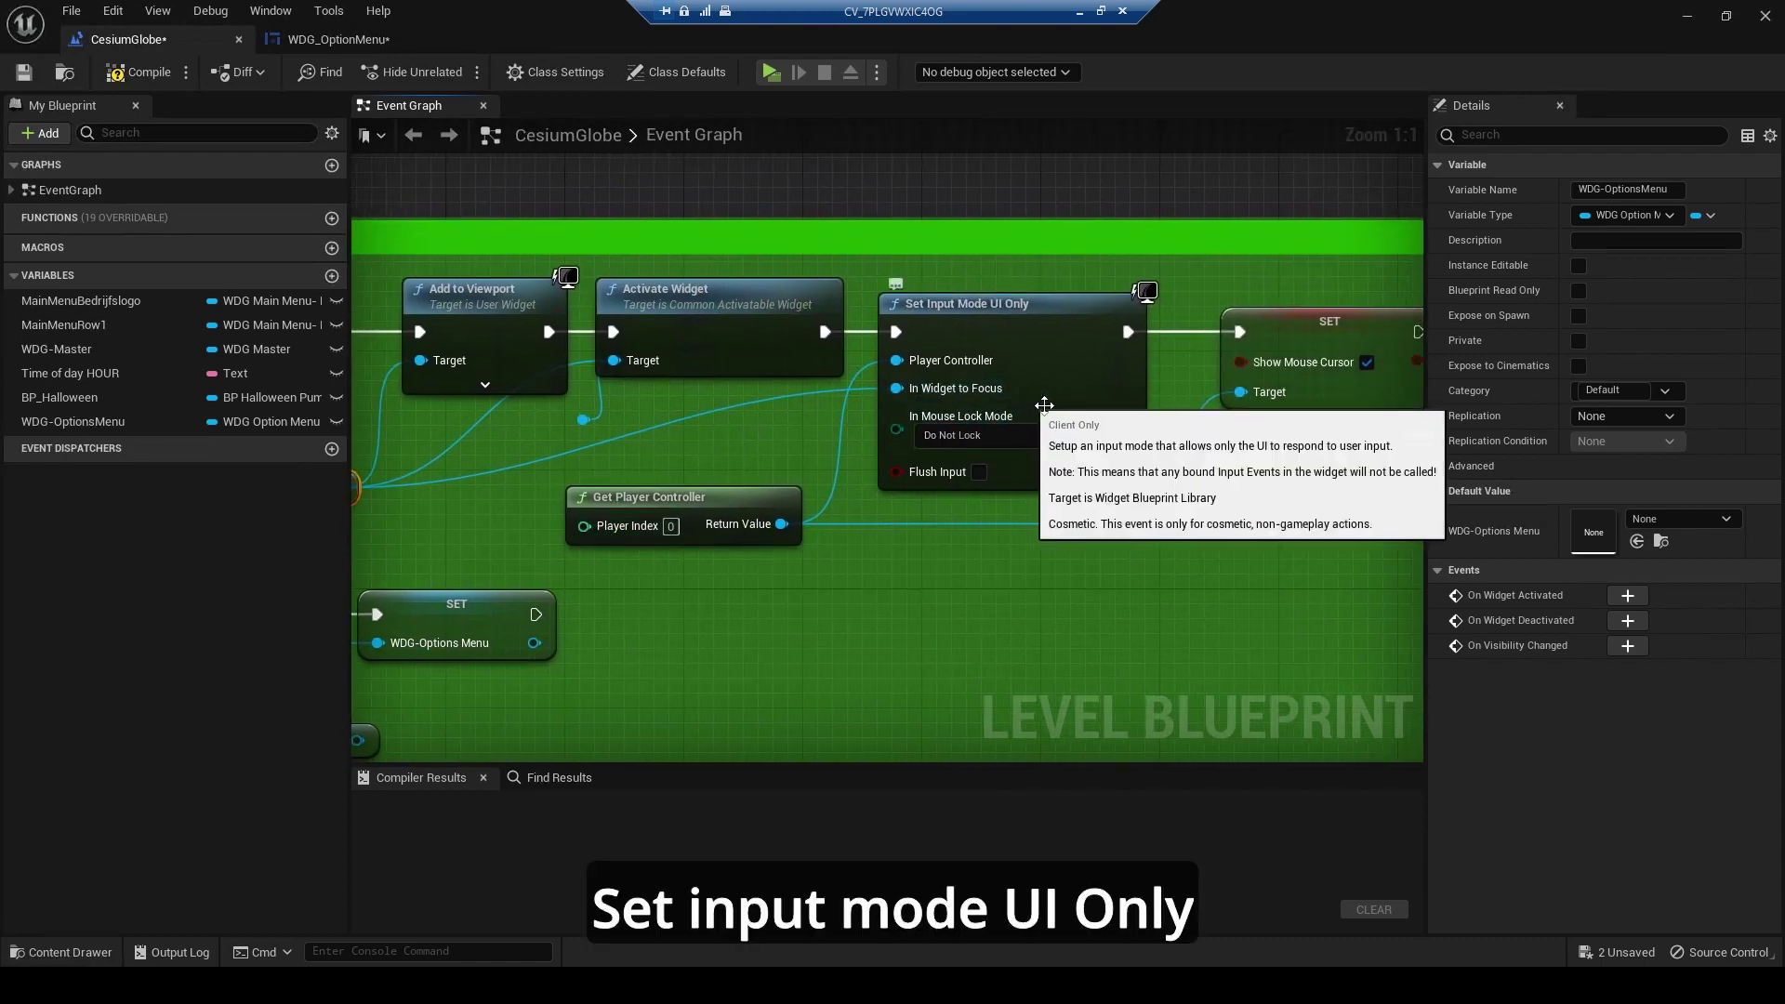
right_drag(1173, 440, 860, 449)
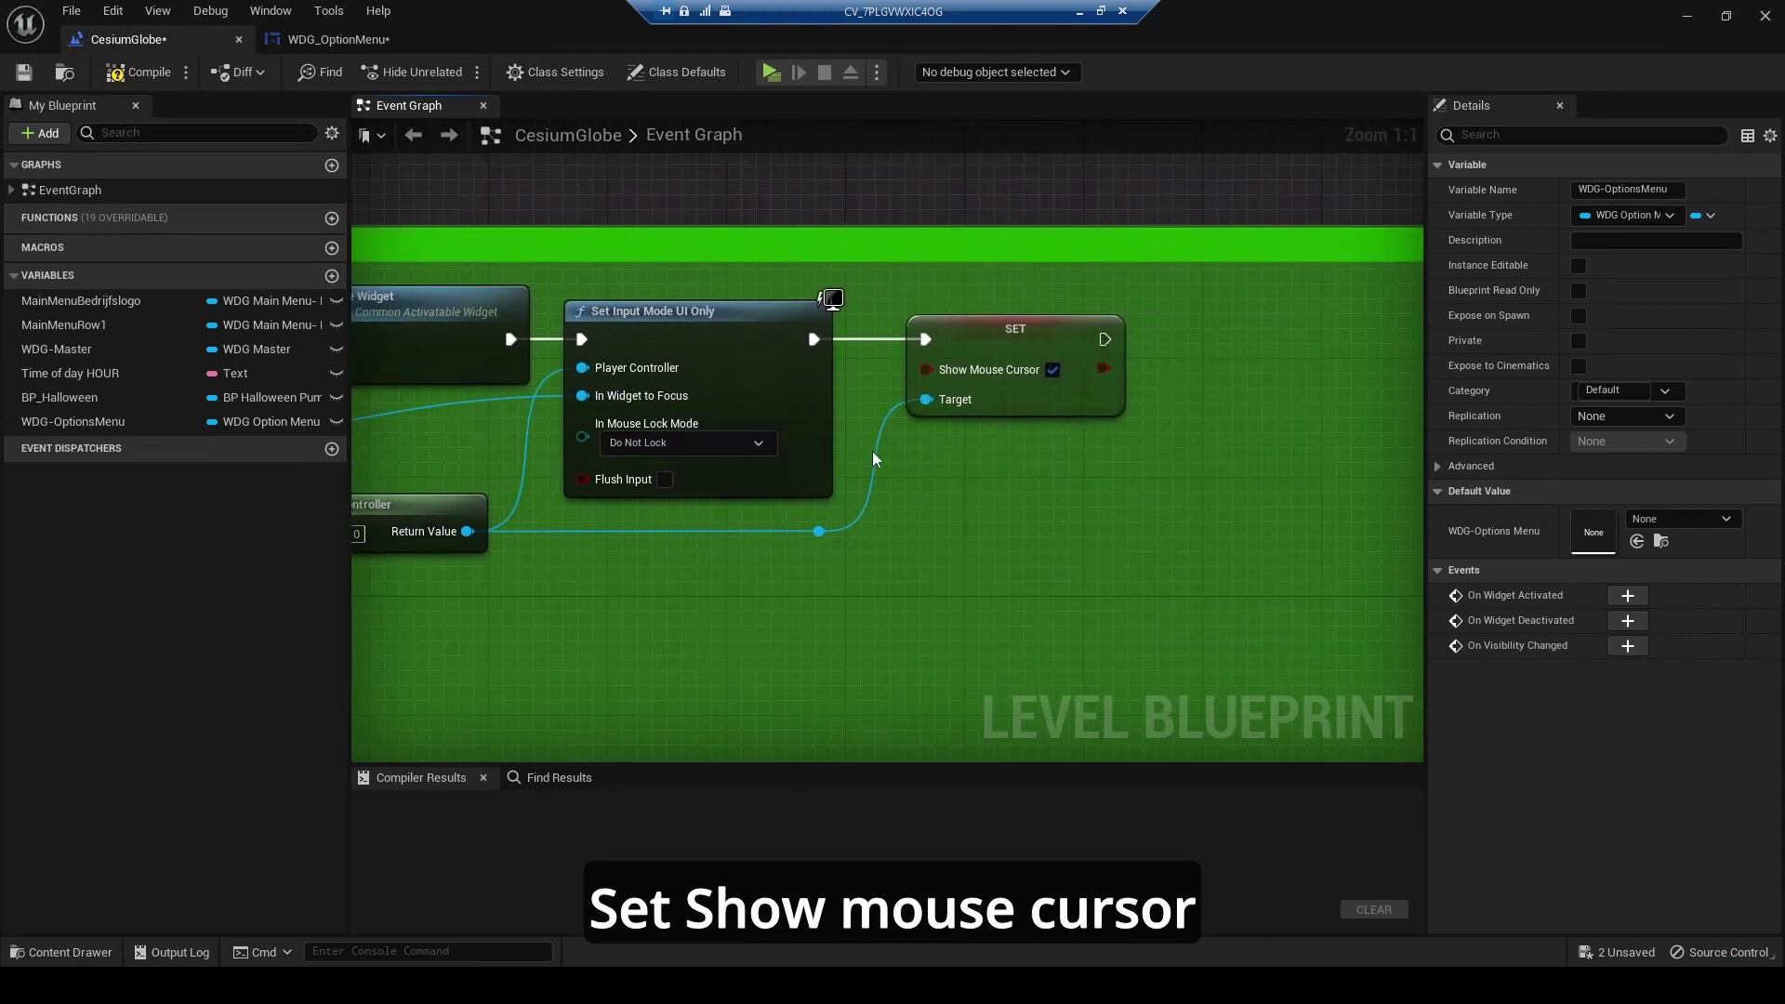
scroll(872, 450, down, 5)
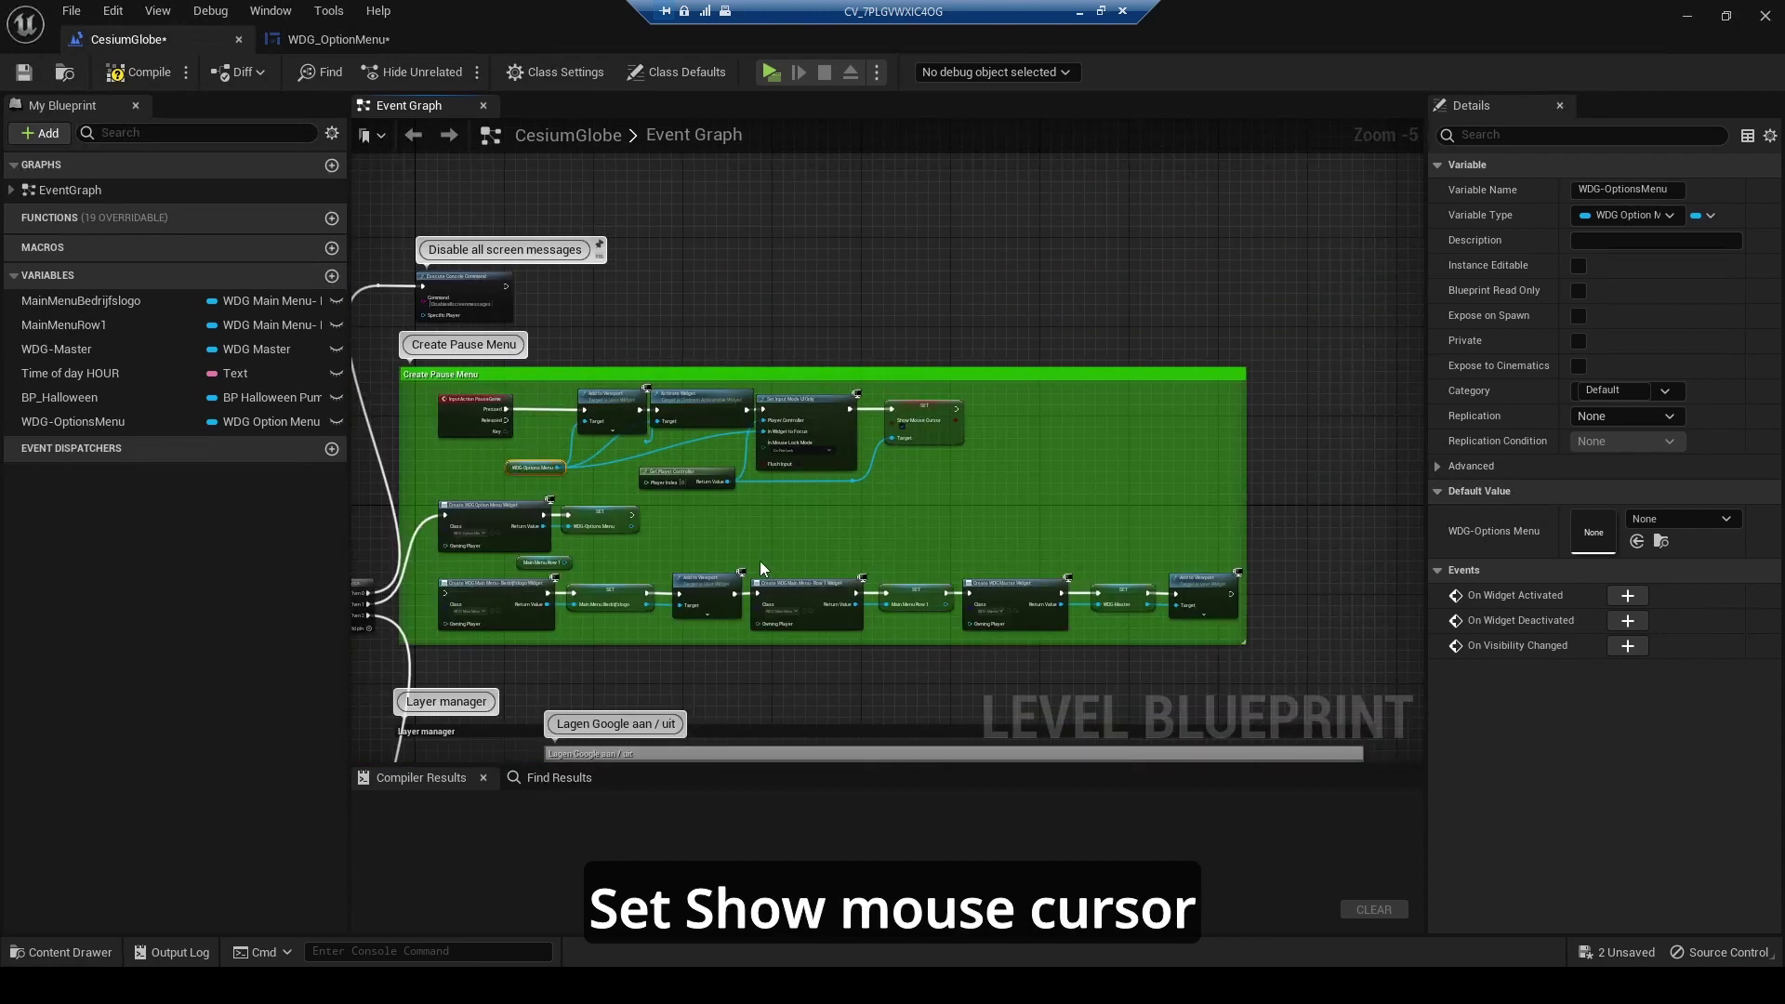